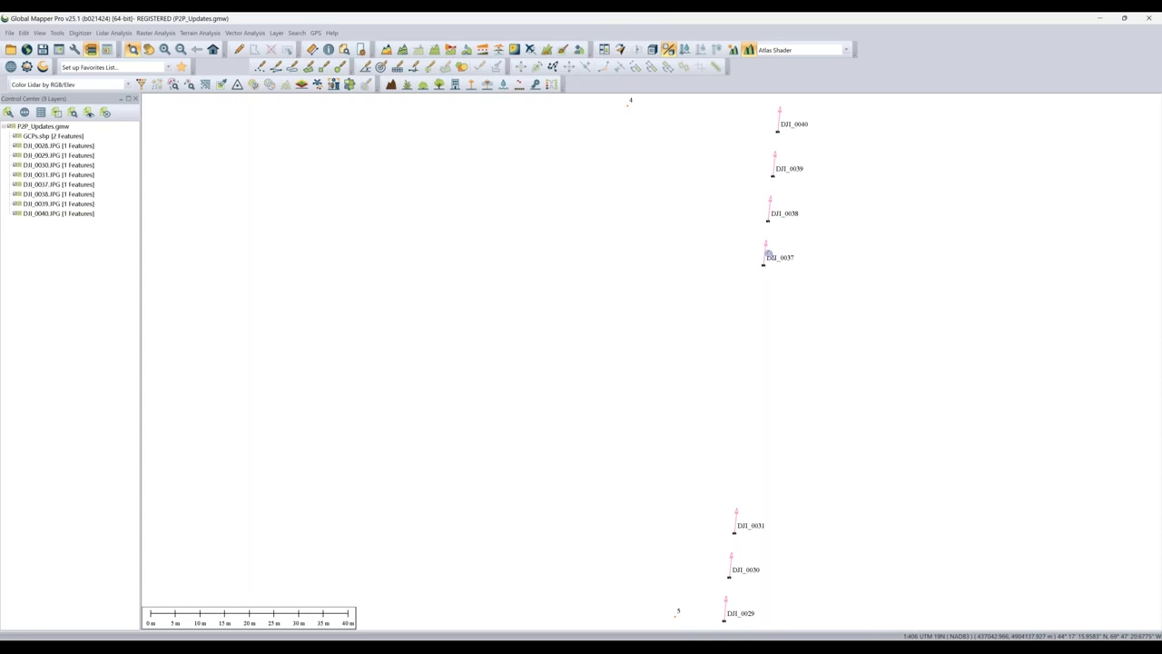
- Open point DJI_0037's photo with the Info tool, zoom in on its orange ground target, then close it
{"action": "left_click", "coordinate": [329, 49]}
{"action": "left_click", "coordinate": [767, 267]}
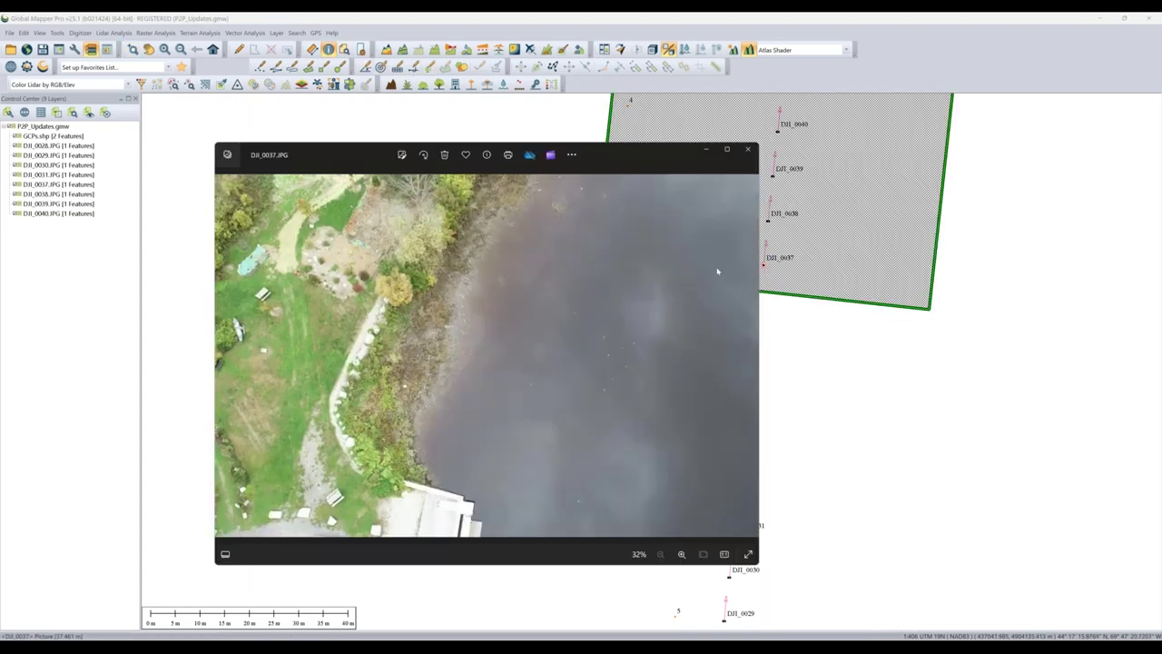
{"action": "left_click_drag", "start_coordinate": [612, 157], "coordinate": [449, 170]}
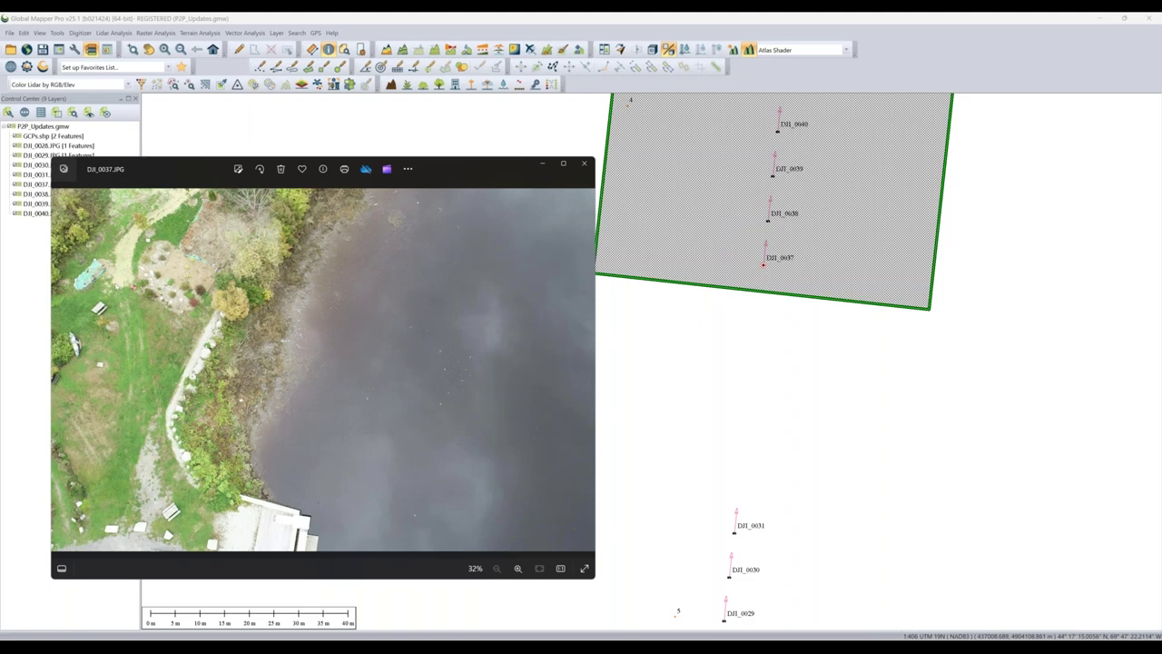
{"action": "scroll", "coordinate": [123, 254], "scroll_direction": "up", "scroll_amount": 10}
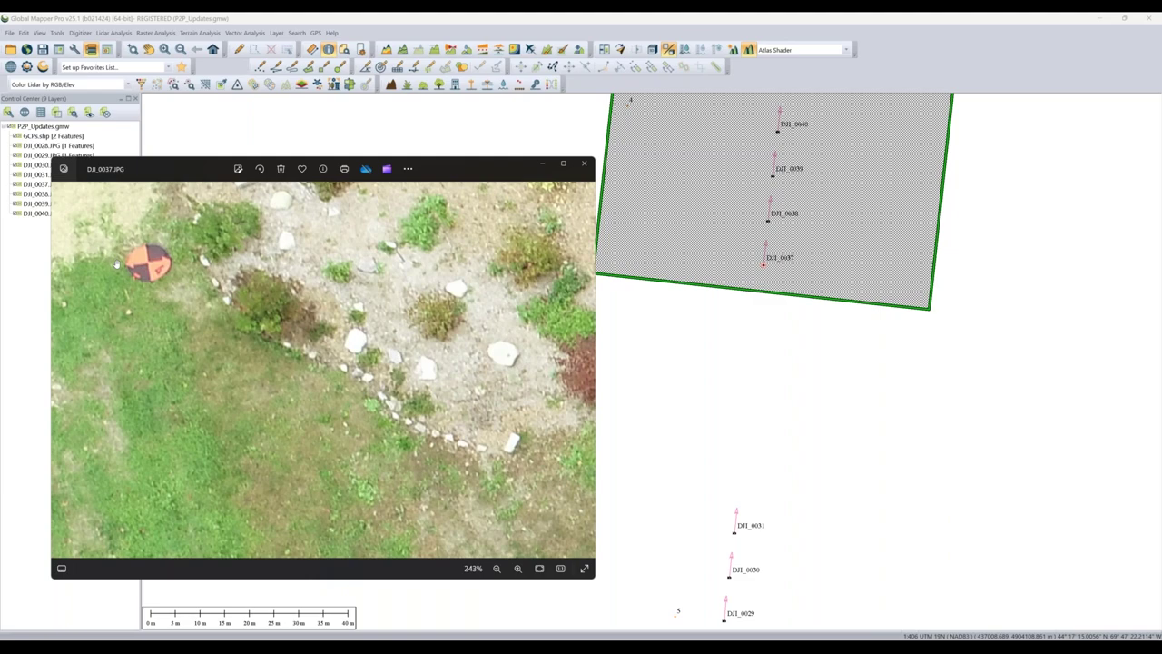
{"action": "scroll", "coordinate": [118, 263], "scroll_direction": "down", "scroll_amount": 5}
{"action": "left_click", "coordinate": [584, 164]}
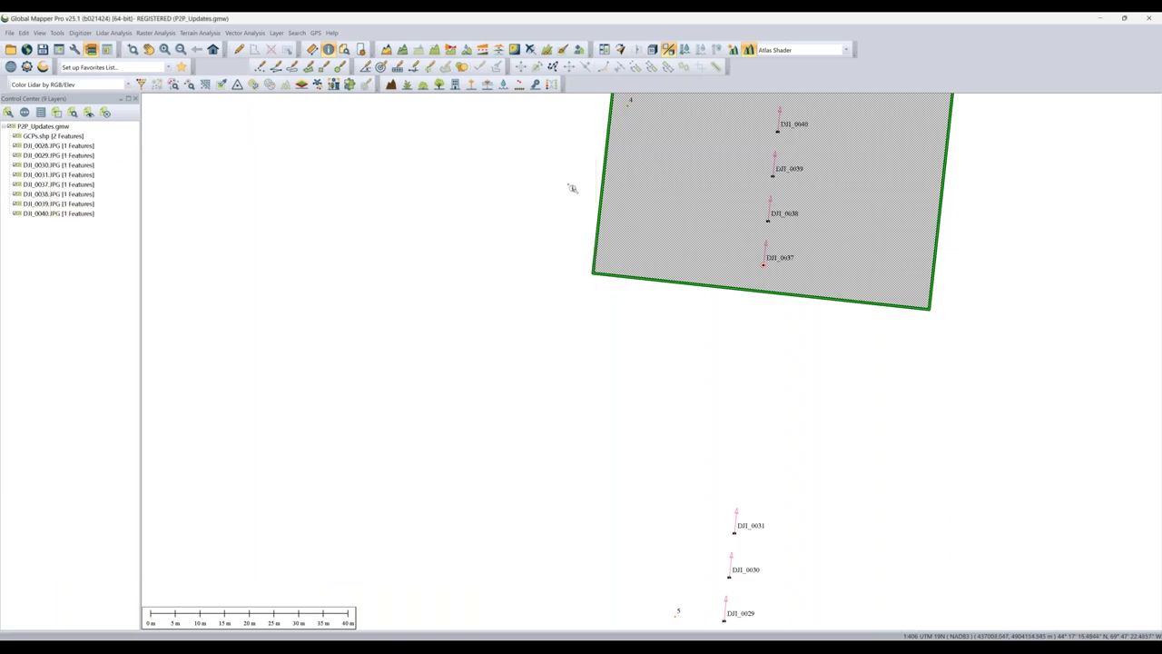
- Zoom out, clear the photo footprint, and start Pixels to Points in its main window
{"action": "scroll", "coordinate": [872, 201], "scroll_direction": "down", "scroll_amount": 2}
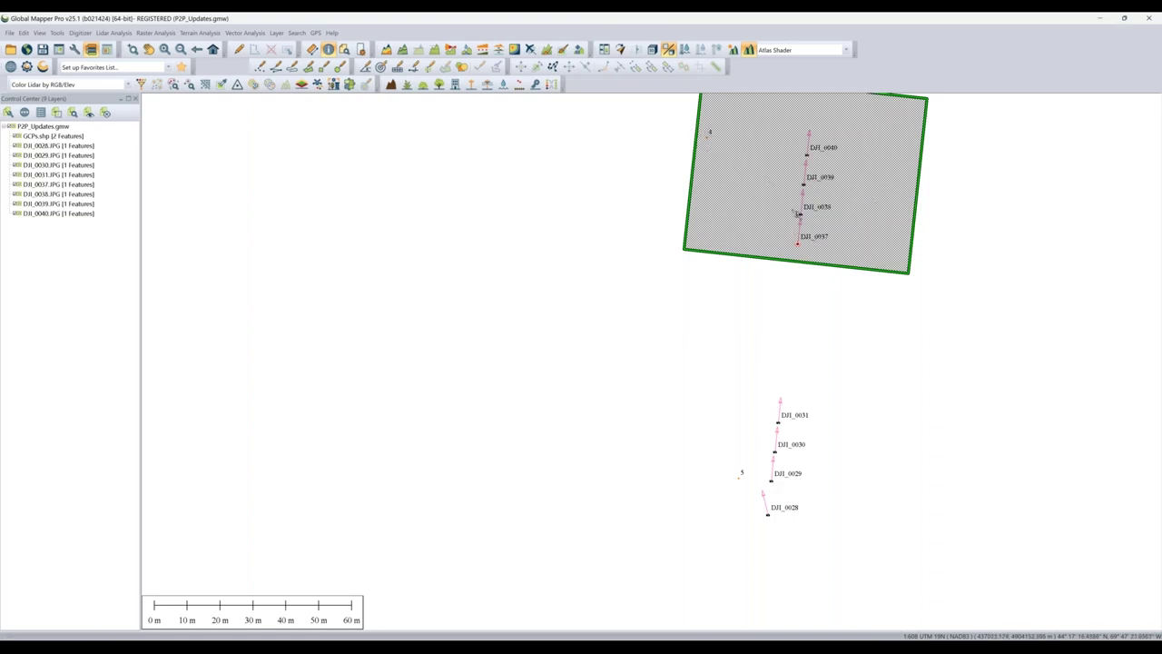
{"action": "left_click", "coordinate": [506, 206]}
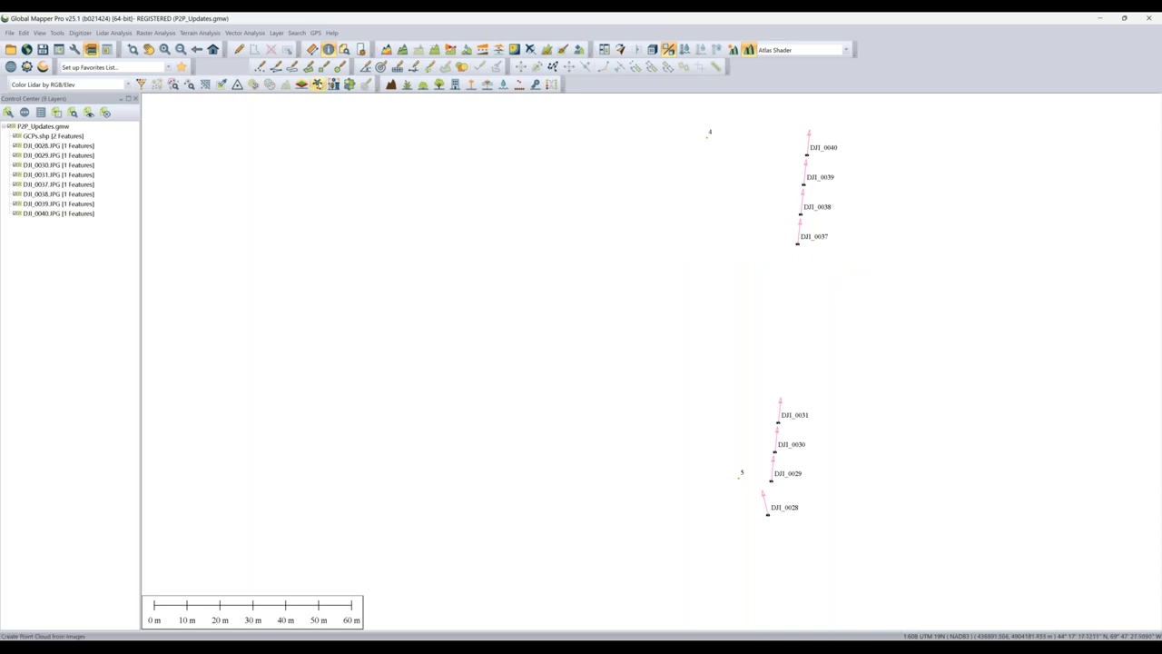
{"action": "left_click", "coordinate": [318, 84]}
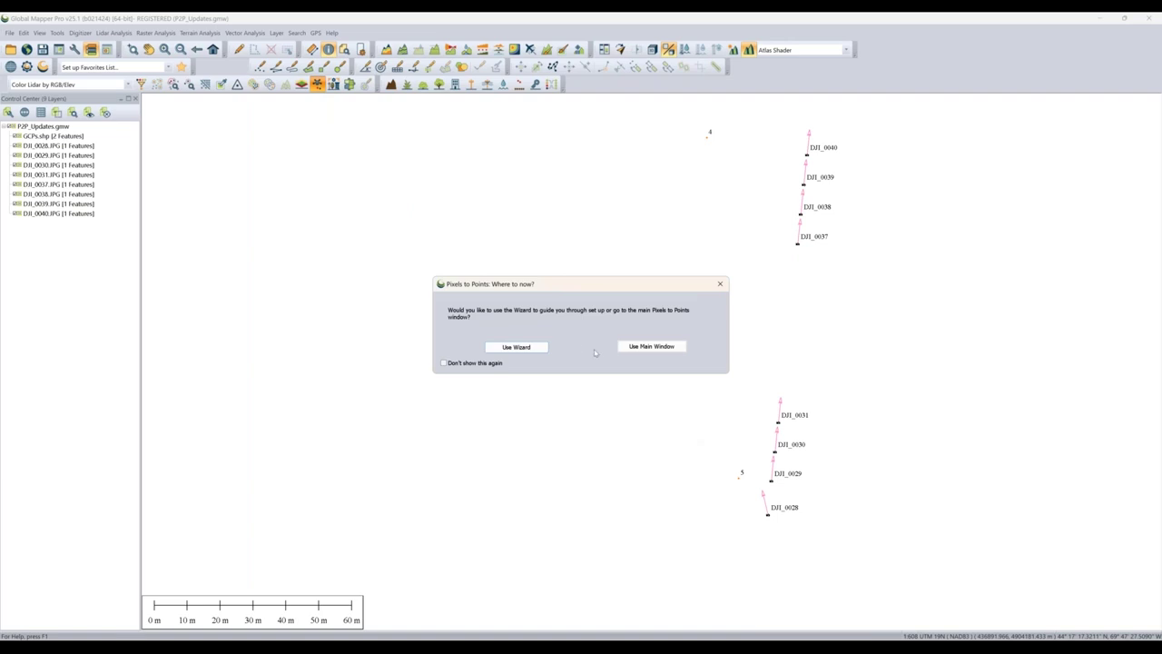
{"action": "left_click", "coordinate": [639, 347]}
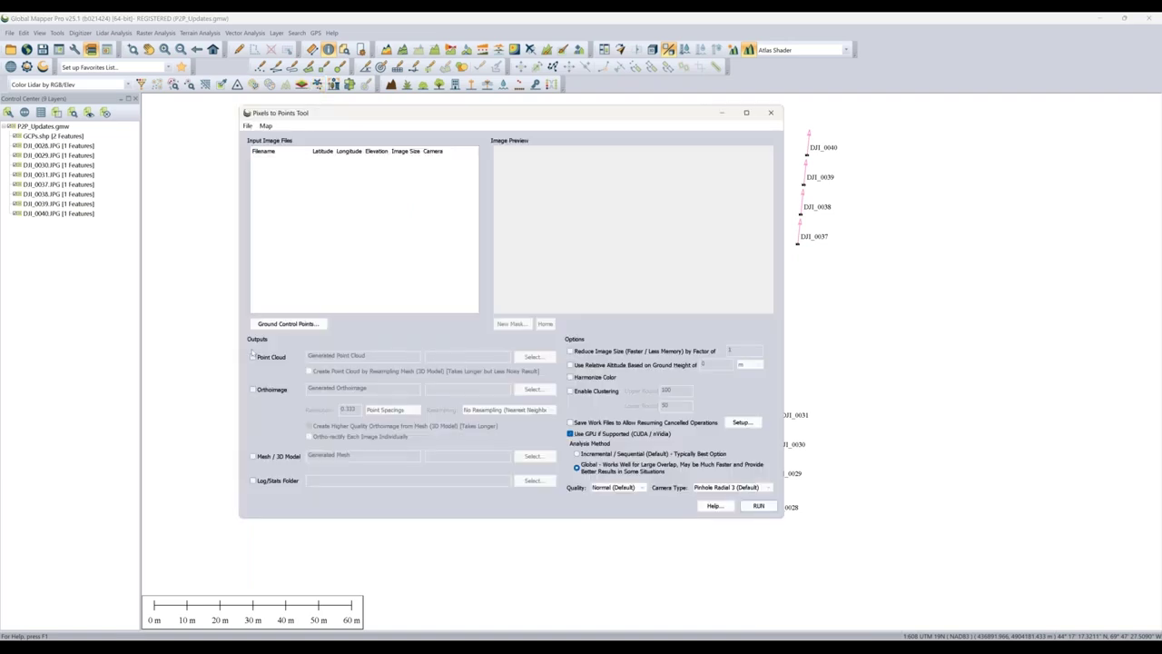
- Add the 8 loaded DJI picture points as inputs, preview several images, and open Ground Control Points setup
{"action": "left_click", "coordinate": [247, 126]}
{"action": "left_click", "coordinate": [296, 164]}
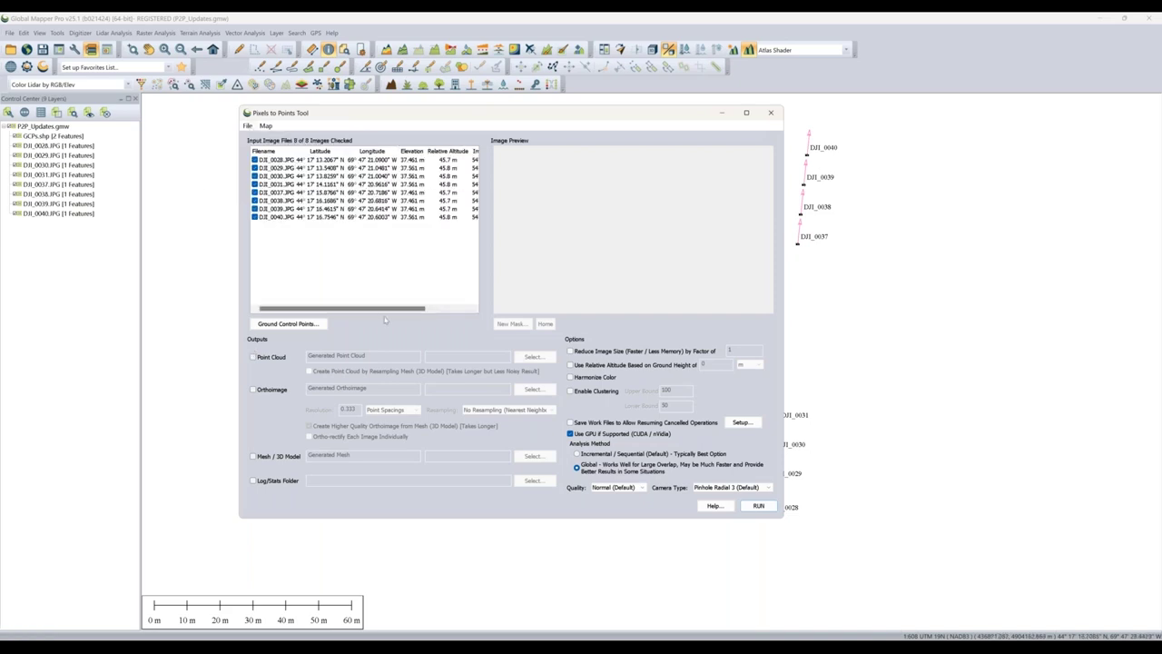
{"action": "left_click", "coordinate": [354, 168]}
{"action": "left_click", "coordinate": [353, 176]}
{"action": "left_click", "coordinate": [351, 184]}
{"action": "left_click", "coordinate": [351, 193]}
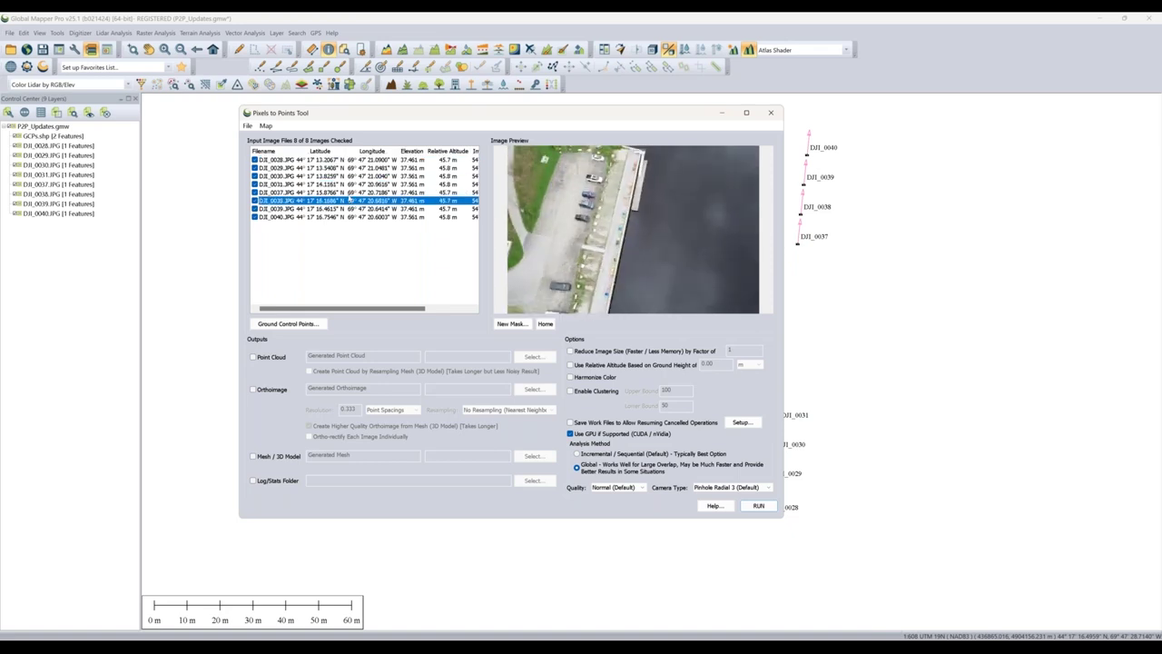
{"action": "left_click", "coordinate": [354, 160]}
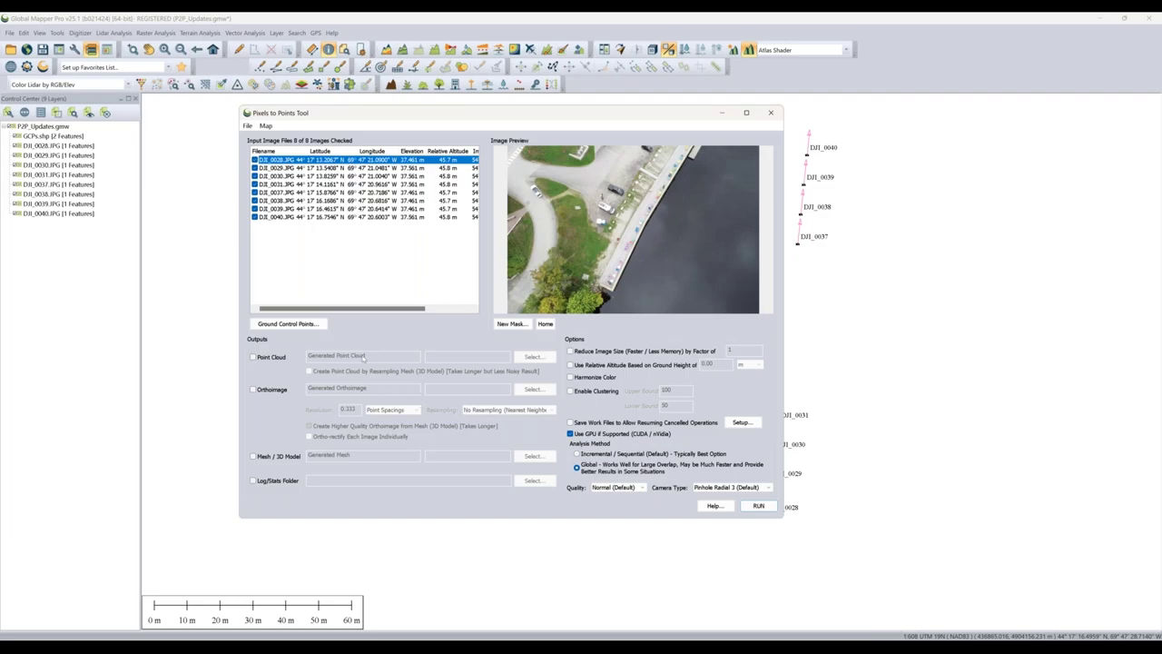
{"action": "left_click", "coordinate": [303, 325]}
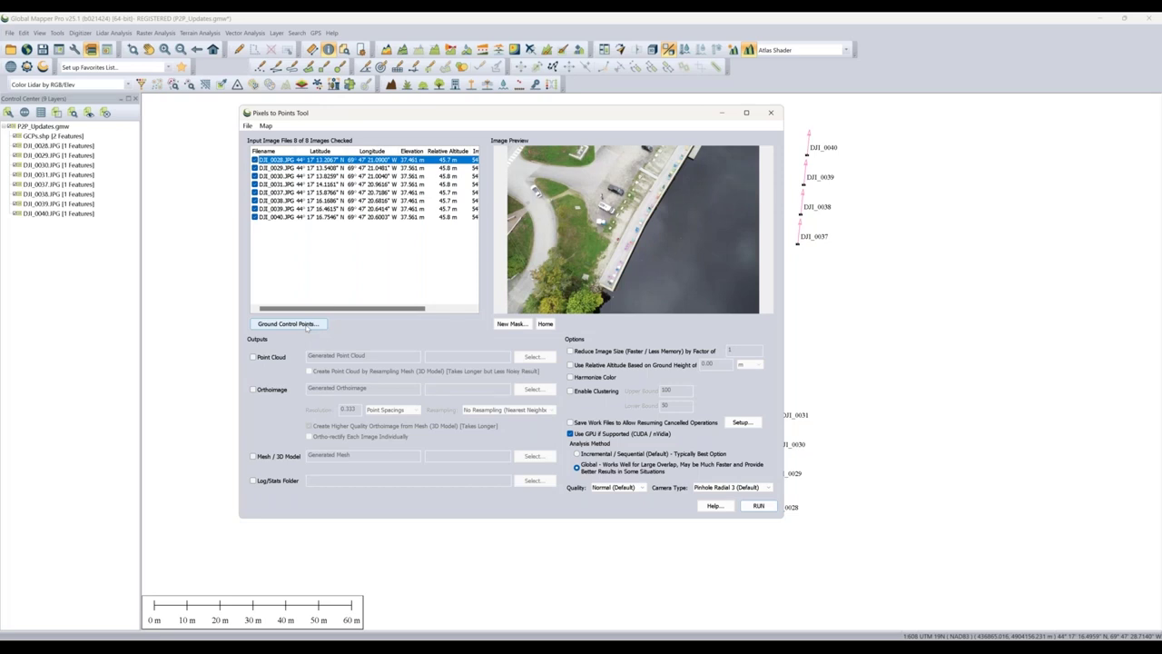
{"action": "left_click", "coordinate": [307, 325]}
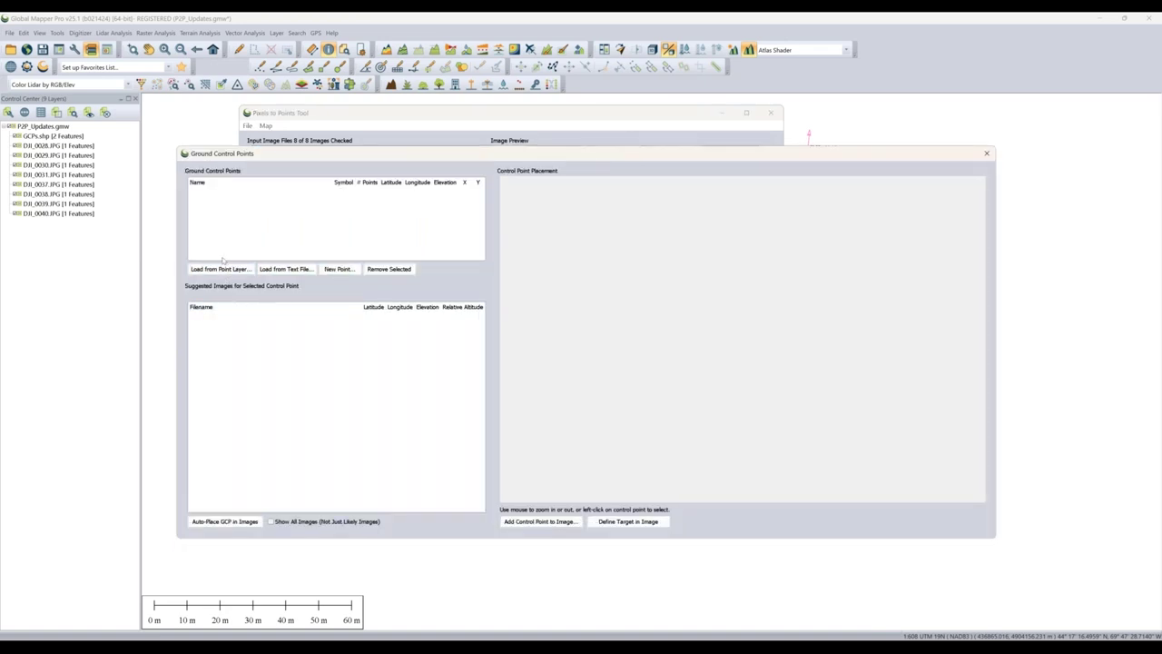
- Load control points 4 and 5 from GCPs.shp and review each point's suggested images
{"action": "left_click", "coordinate": [220, 266]}
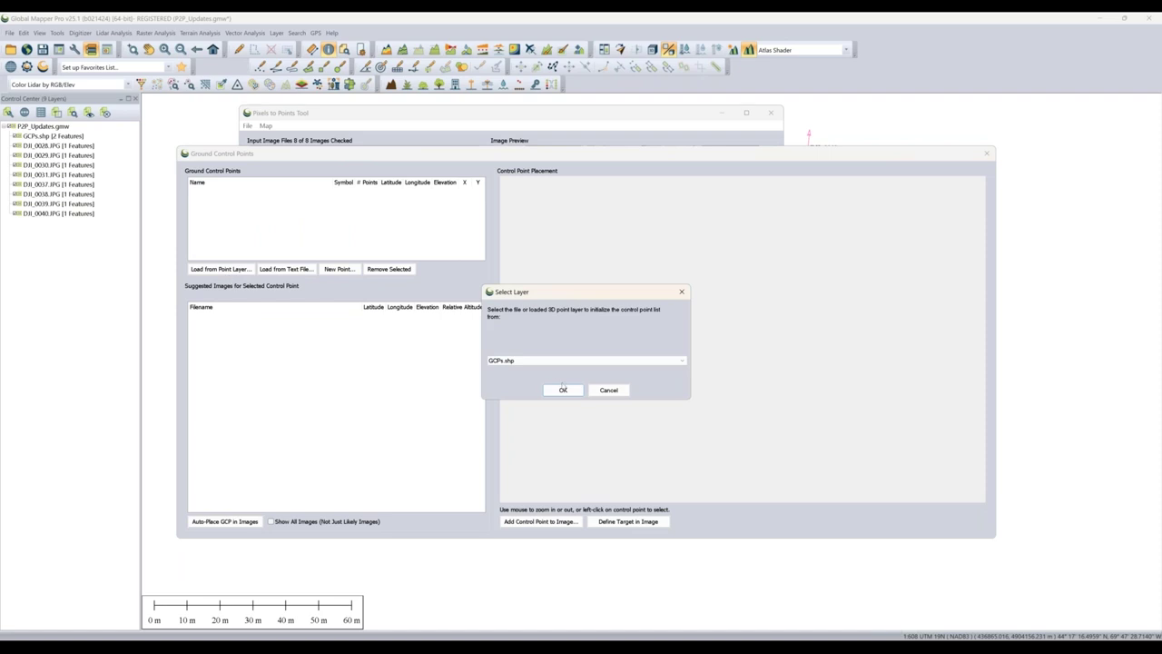
{"action": "left_click", "coordinate": [562, 389]}
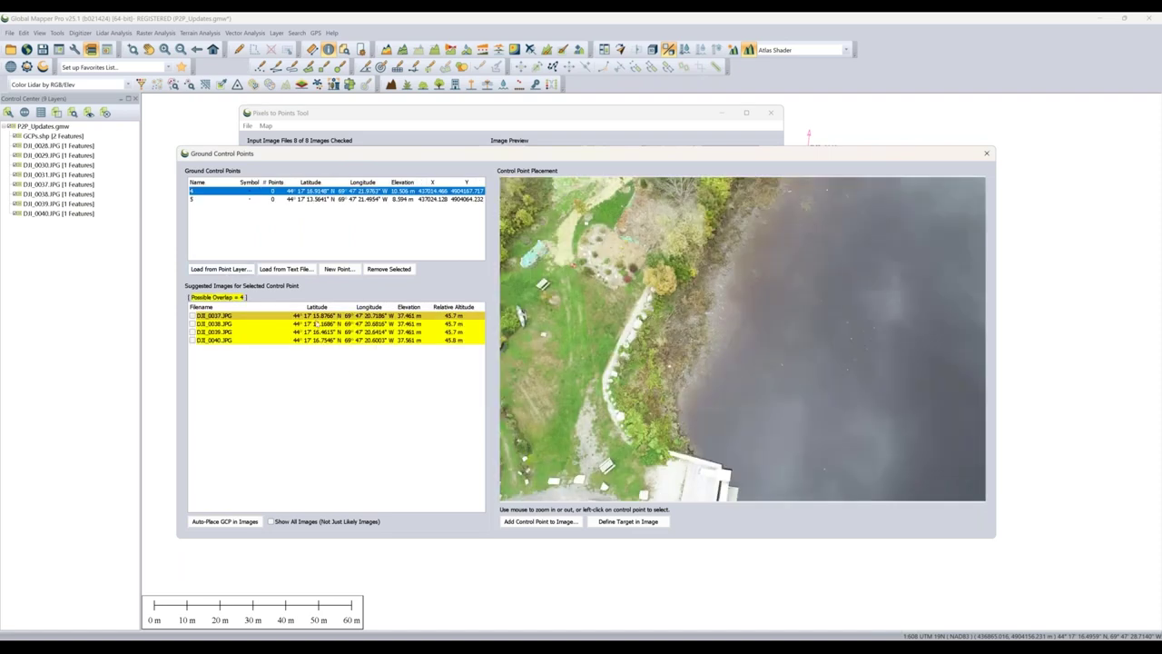
{"action": "left_click", "coordinate": [394, 198]}
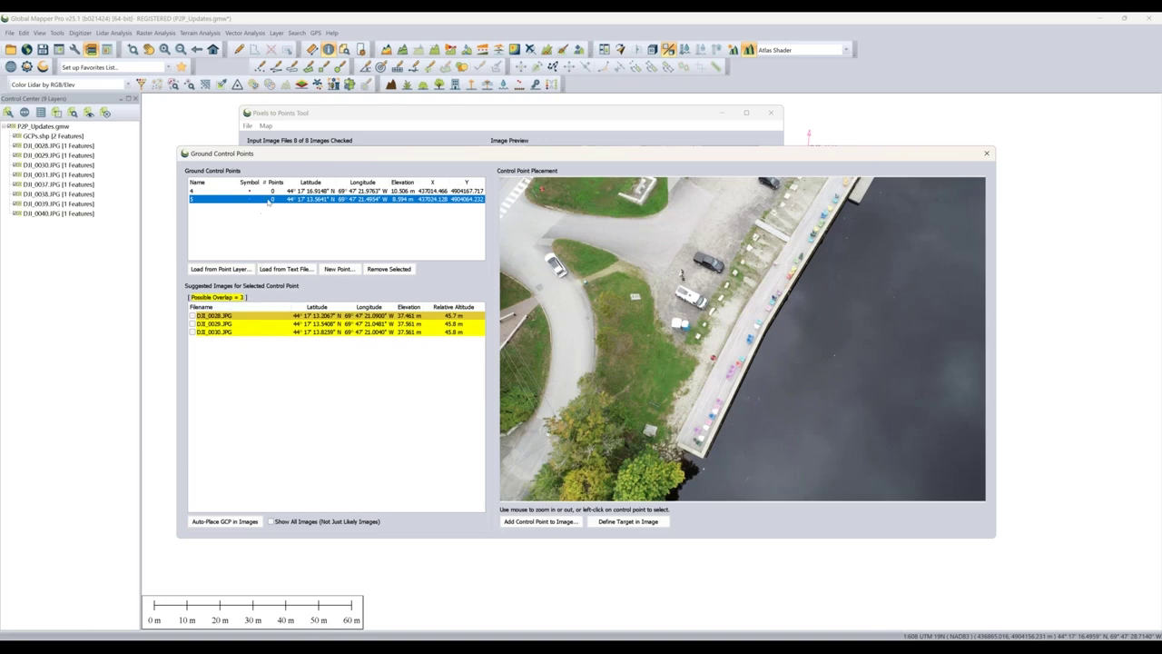
{"action": "left_click", "coordinate": [272, 191]}
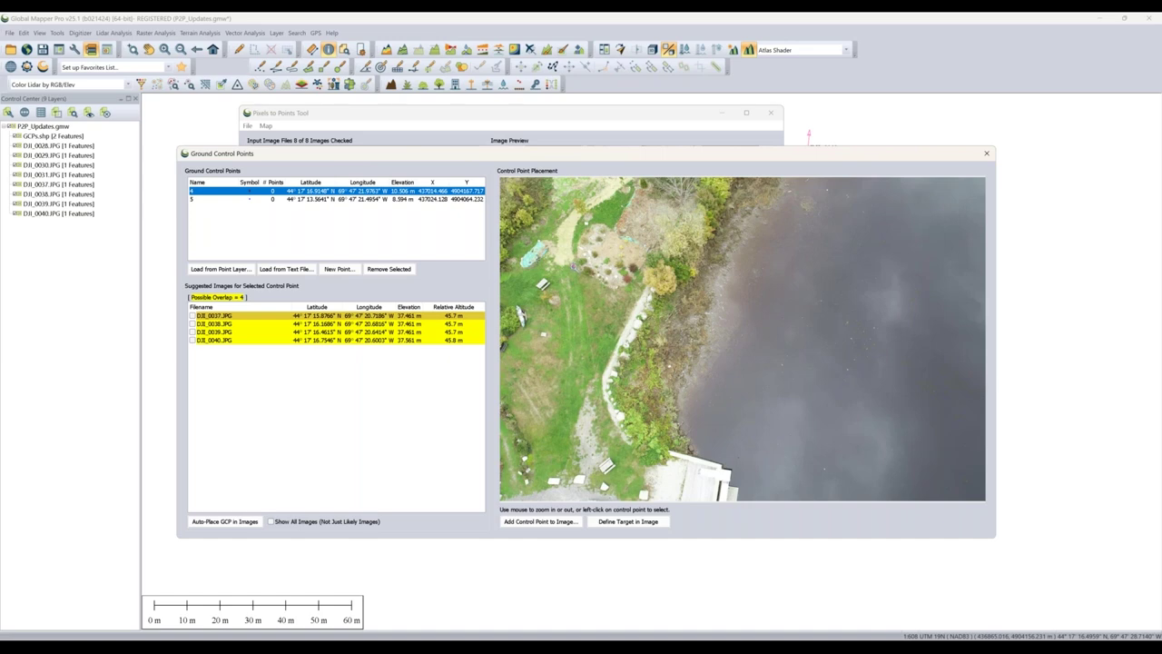
{"action": "scroll", "coordinate": [571, 263], "scroll_direction": "up", "scroll_amount": 3}
- Outline the orange target as control point 4 and auto-search, finding matches in 3 of 3 images
{"action": "scroll", "coordinate": [574, 256], "scroll_direction": "up", "scroll_amount": 3}
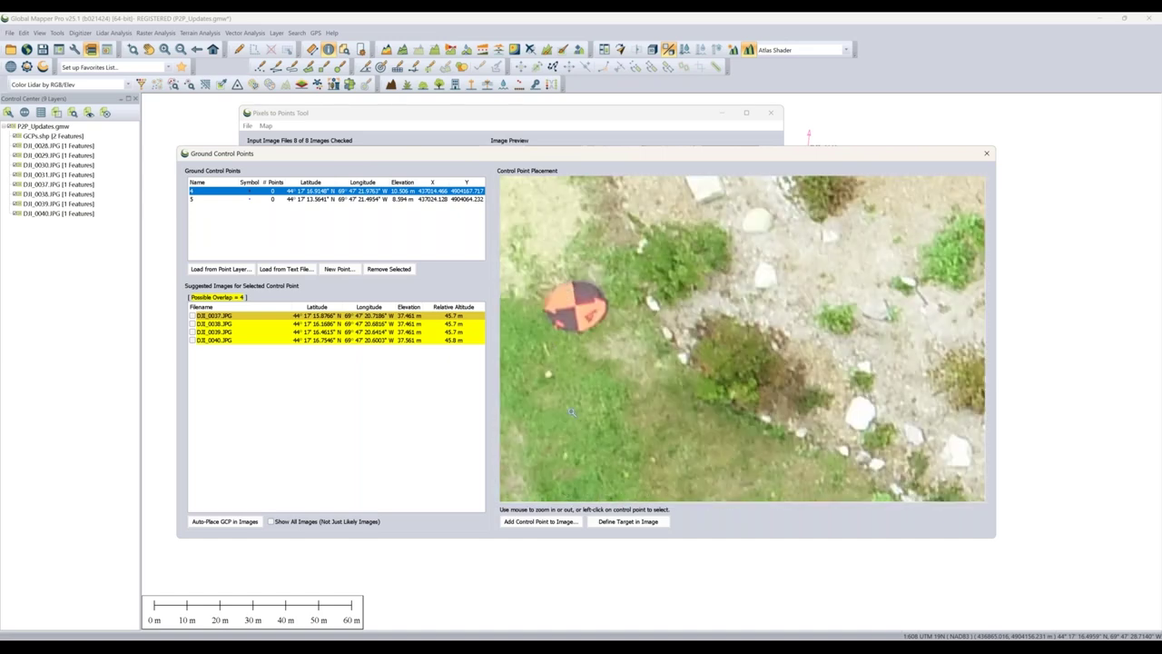
{"action": "left_click", "coordinate": [626, 525]}
{"action": "left_click_drag", "start_coordinate": [576, 305], "coordinate": [608, 333]}
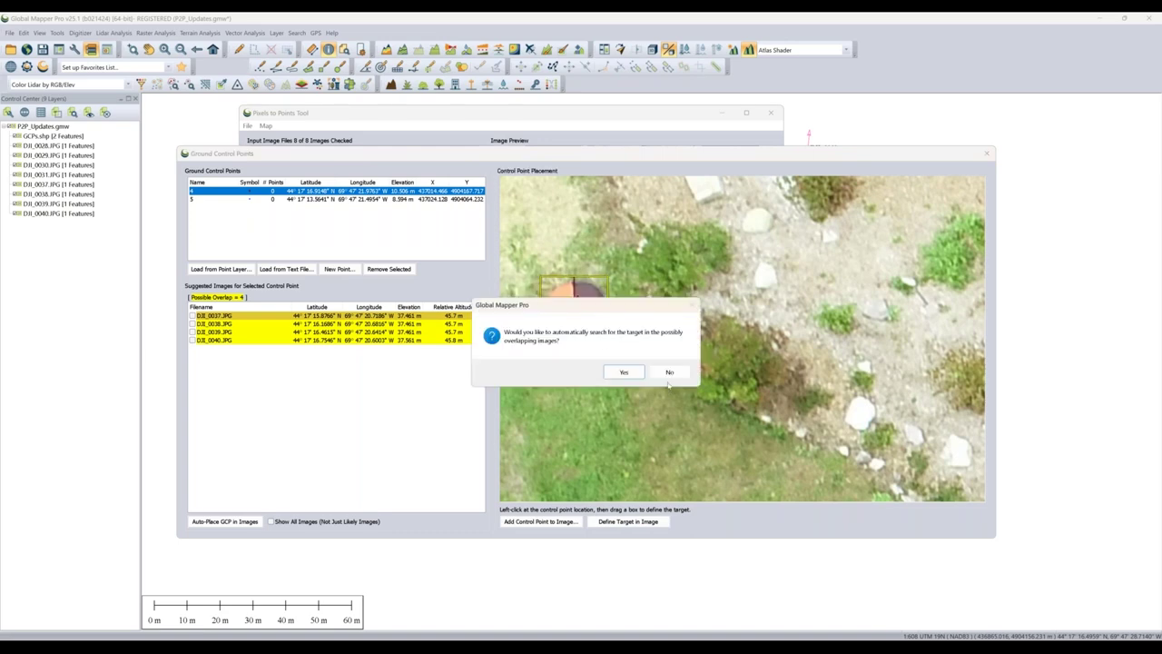
{"action": "left_click", "coordinate": [622, 374]}
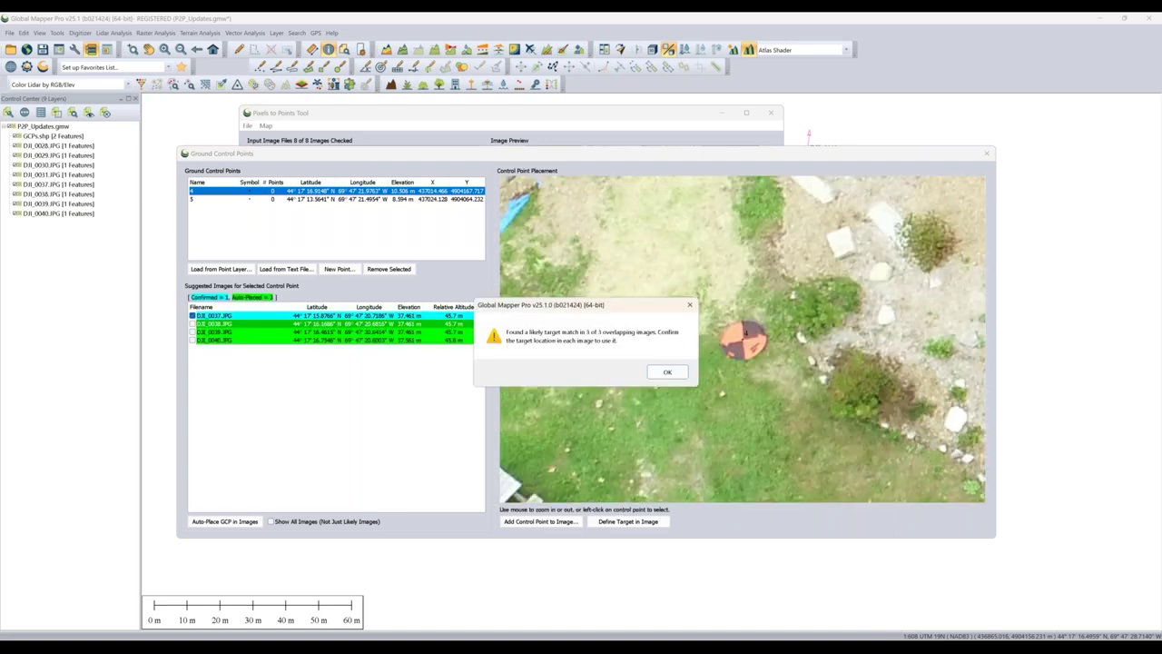
{"action": "left_click", "coordinate": [665, 373]}
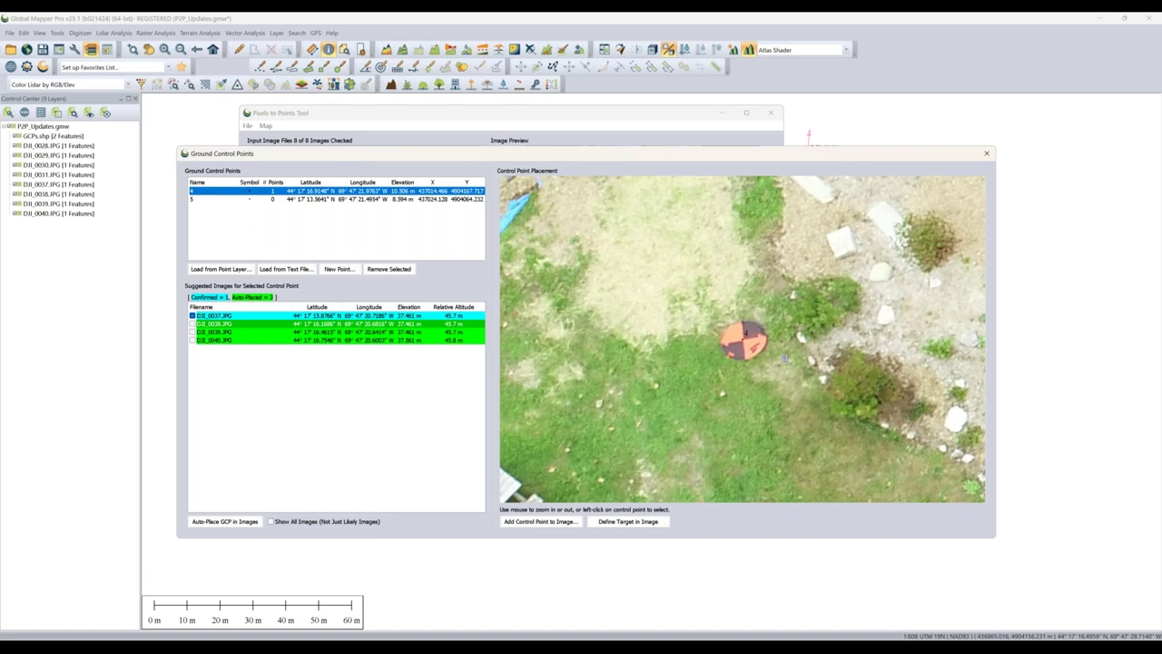
- Check and confirm point 4's auto-placed target in the remaining images, through DJI_0039 and DJI_0040
{"action": "scroll", "coordinate": [828, 373], "scroll_direction": "up", "scroll_amount": 3}
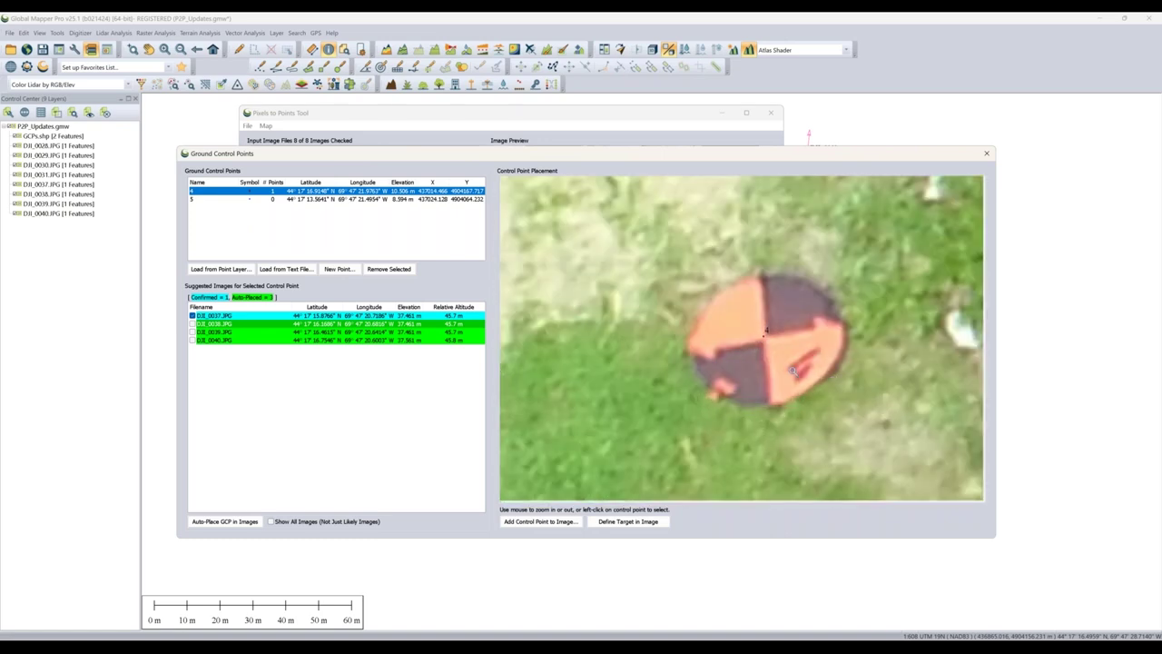
{"action": "left_click", "coordinate": [764, 335]}
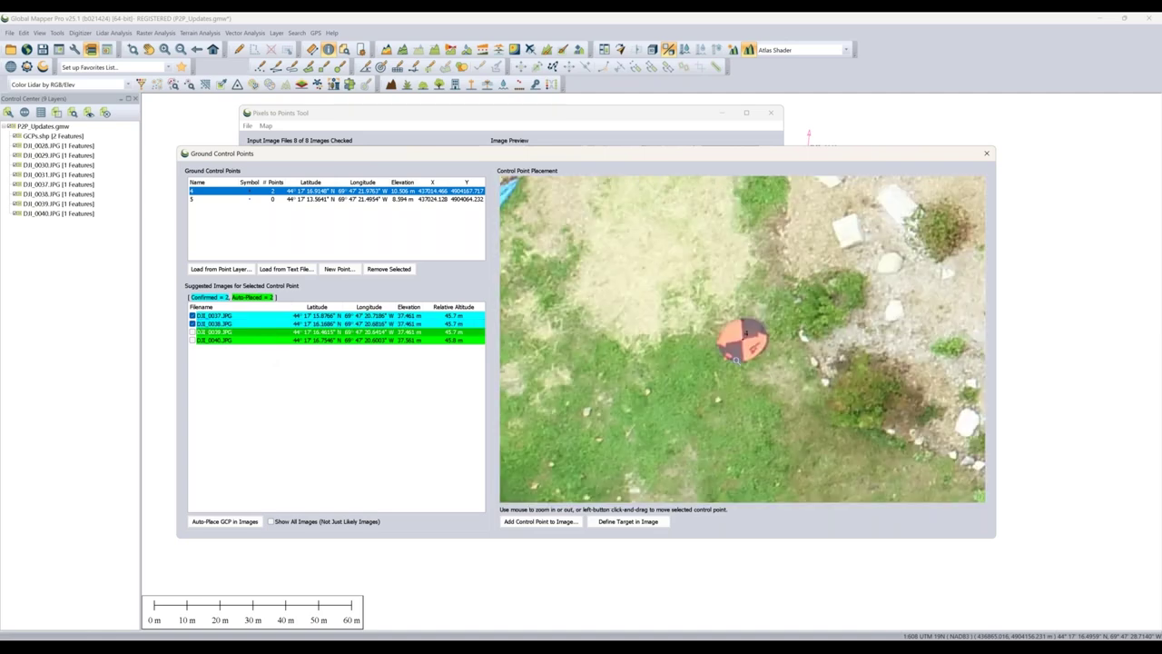
{"action": "scroll", "coordinate": [755, 375], "scroll_direction": "up", "scroll_amount": 4}
{"action": "scroll", "coordinate": [755, 375], "scroll_direction": "down", "scroll_amount": 5}
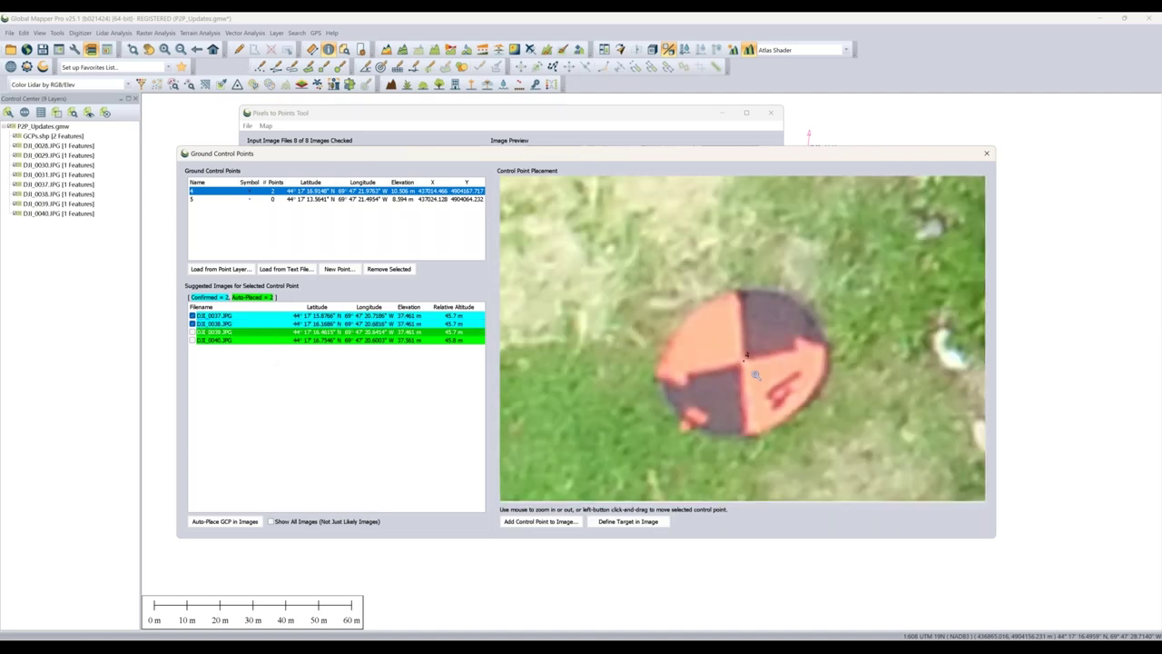
{"action": "left_click", "coordinate": [287, 341]}
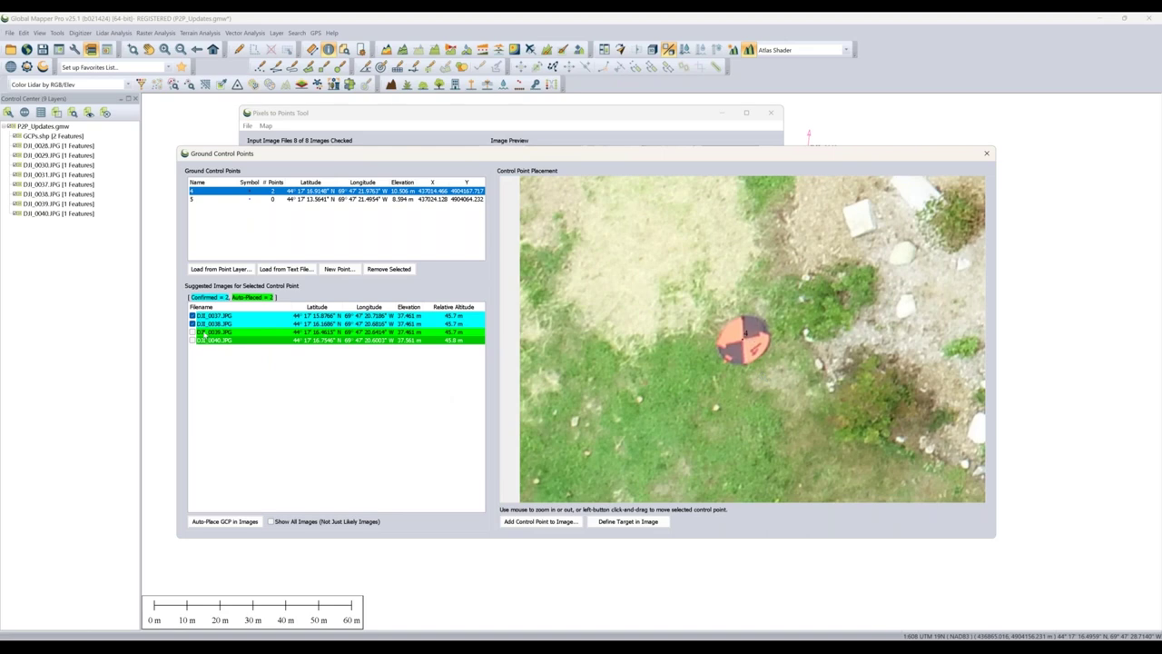
{"action": "left_click", "coordinate": [192, 332]}
{"action": "left_click", "coordinate": [191, 339]}
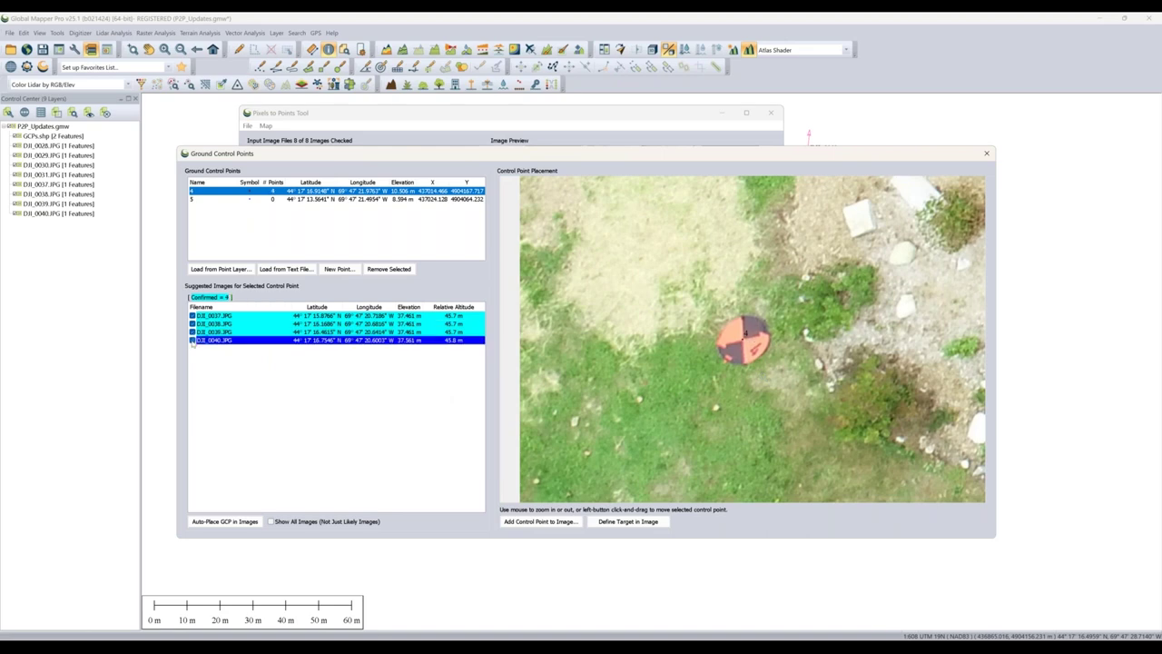
{"action": "left_click", "coordinate": [306, 436]}
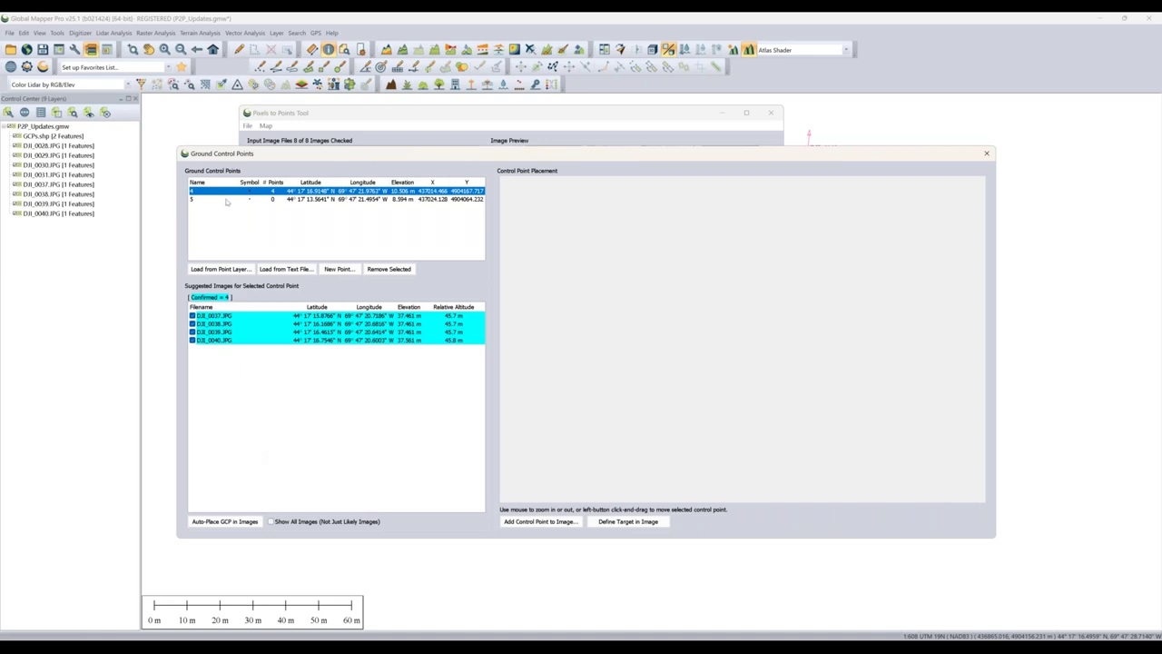
{"action": "left_click", "coordinate": [227, 199]}
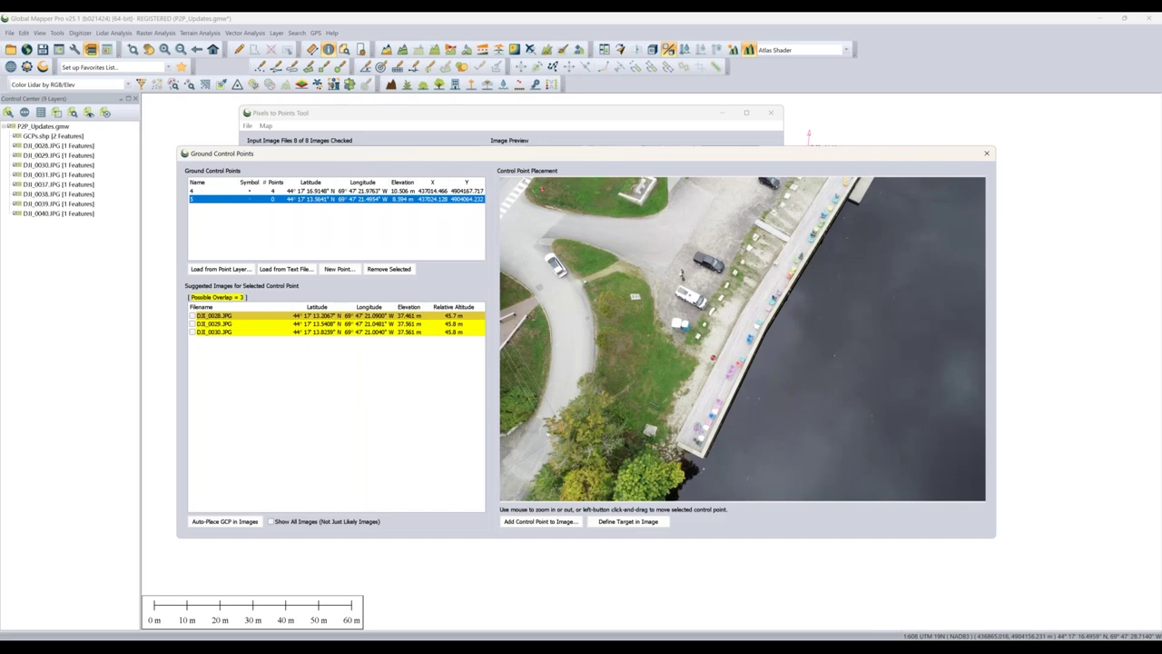
- Outline point 5's red-and-black target in DJI_0028.JPG and auto-search, matching it in DJI_0029
{"action": "left_click_drag", "start_coordinate": [707, 348], "coordinate": [720, 372]}
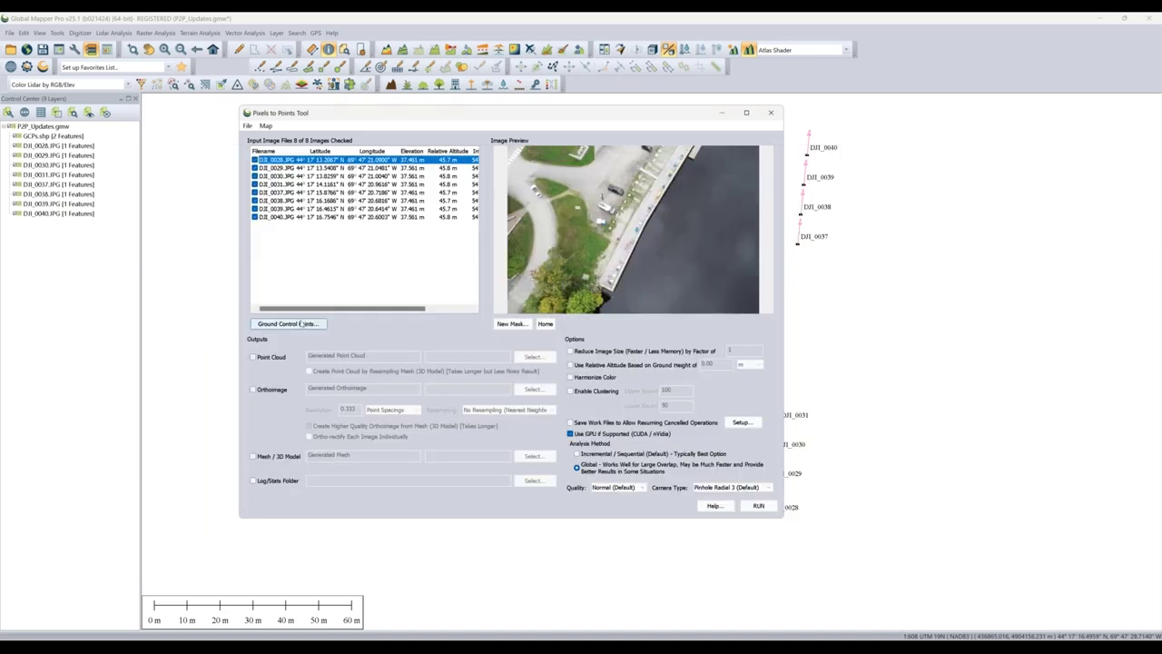
{"action": "left_click", "coordinate": [288, 324]}
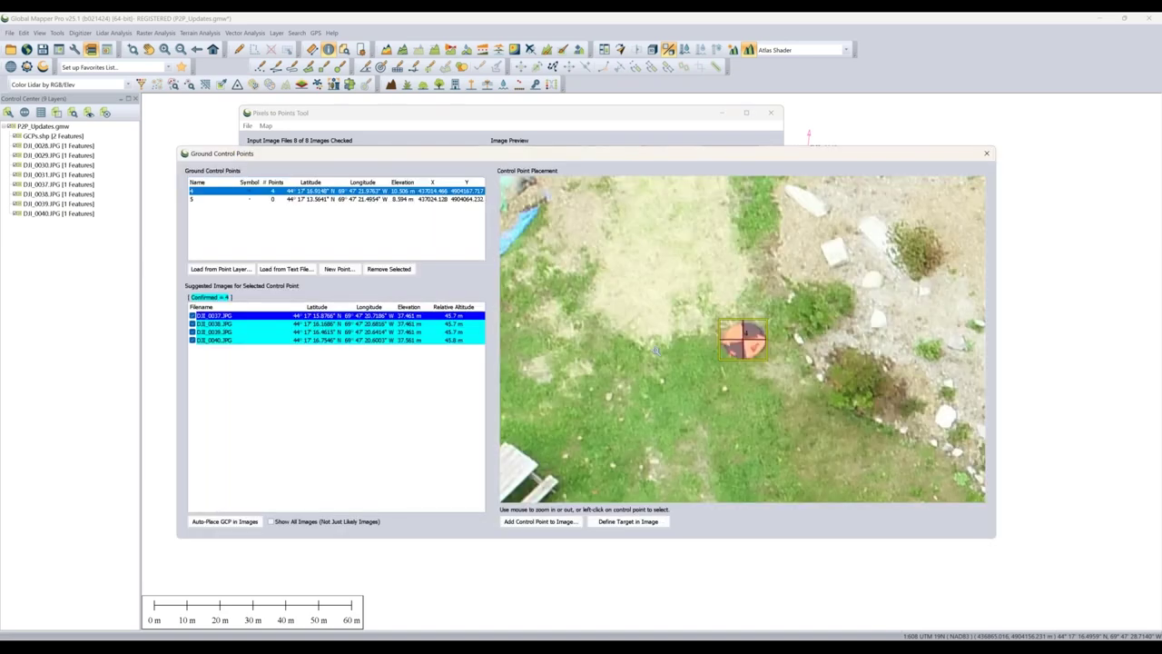
{"action": "left_click", "coordinate": [257, 200]}
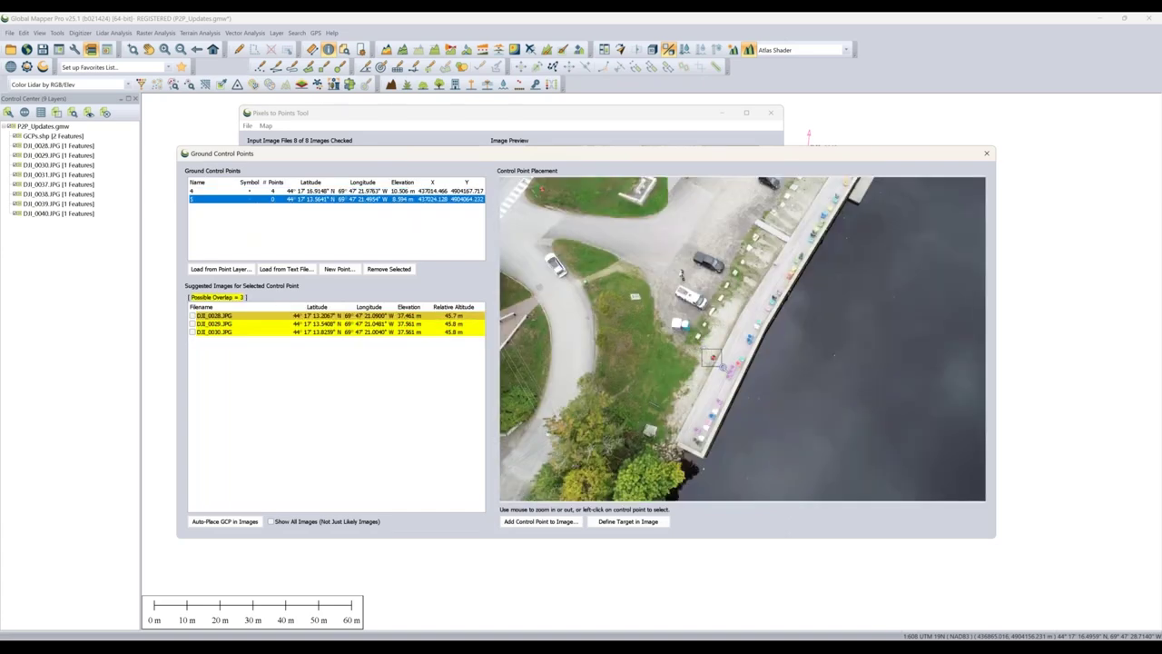
{"action": "left_click_drag", "start_coordinate": [722, 366], "coordinate": [726, 371]}
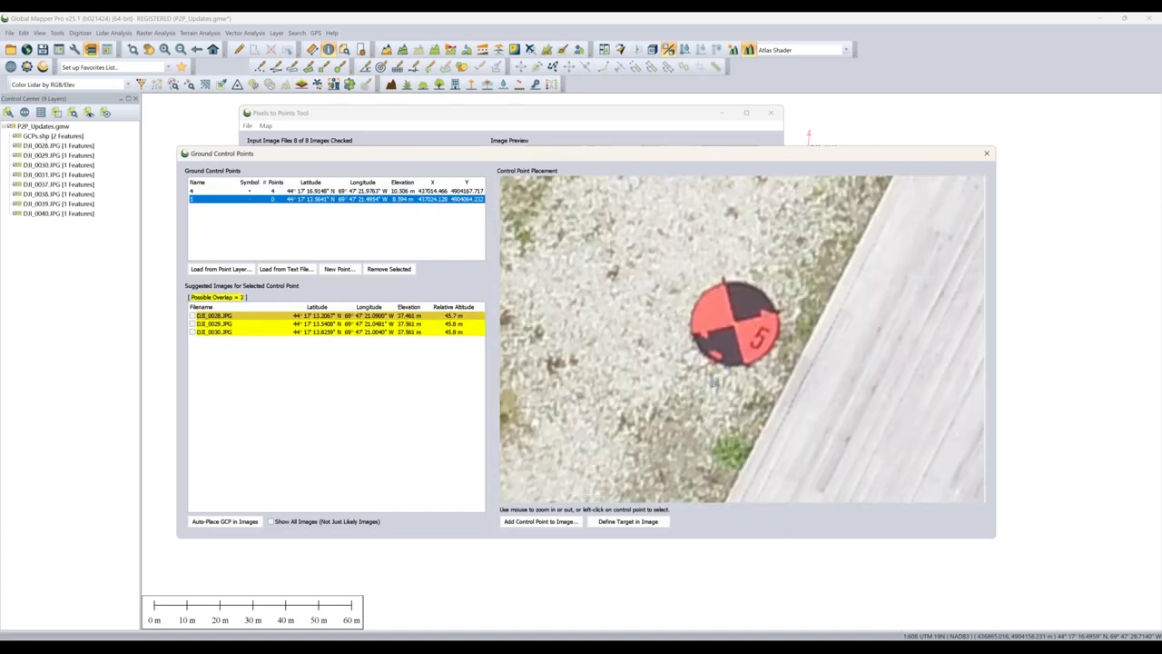
{"action": "left_click", "coordinate": [639, 525]}
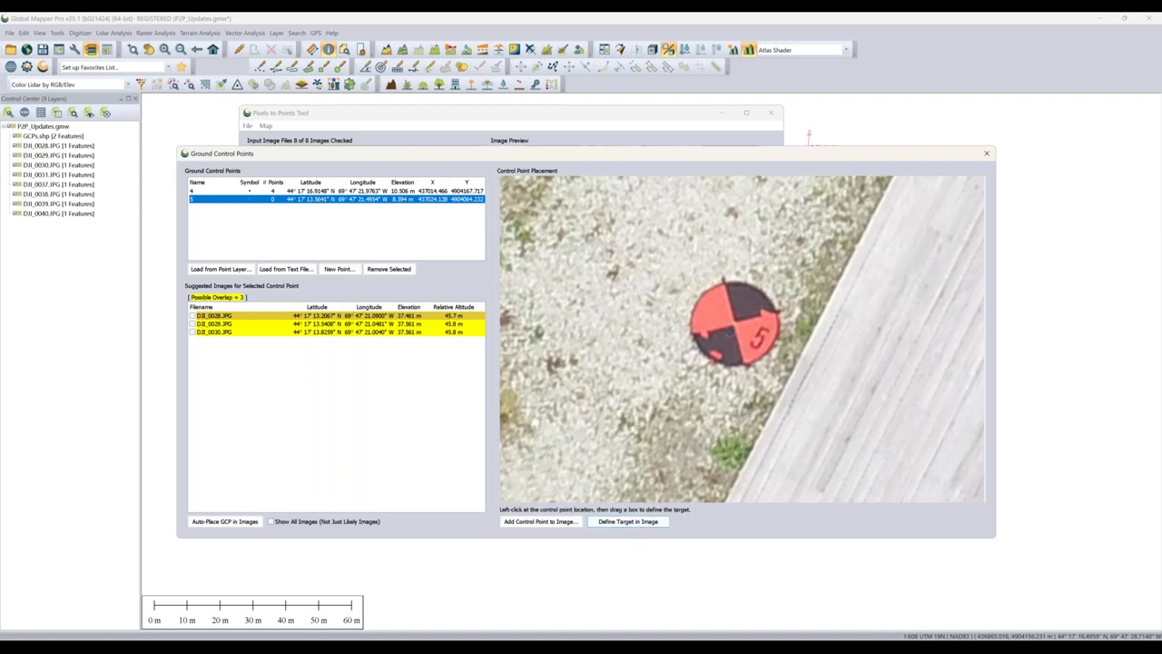
{"action": "left_click_drag", "start_coordinate": [734, 323], "coordinate": [779, 369]}
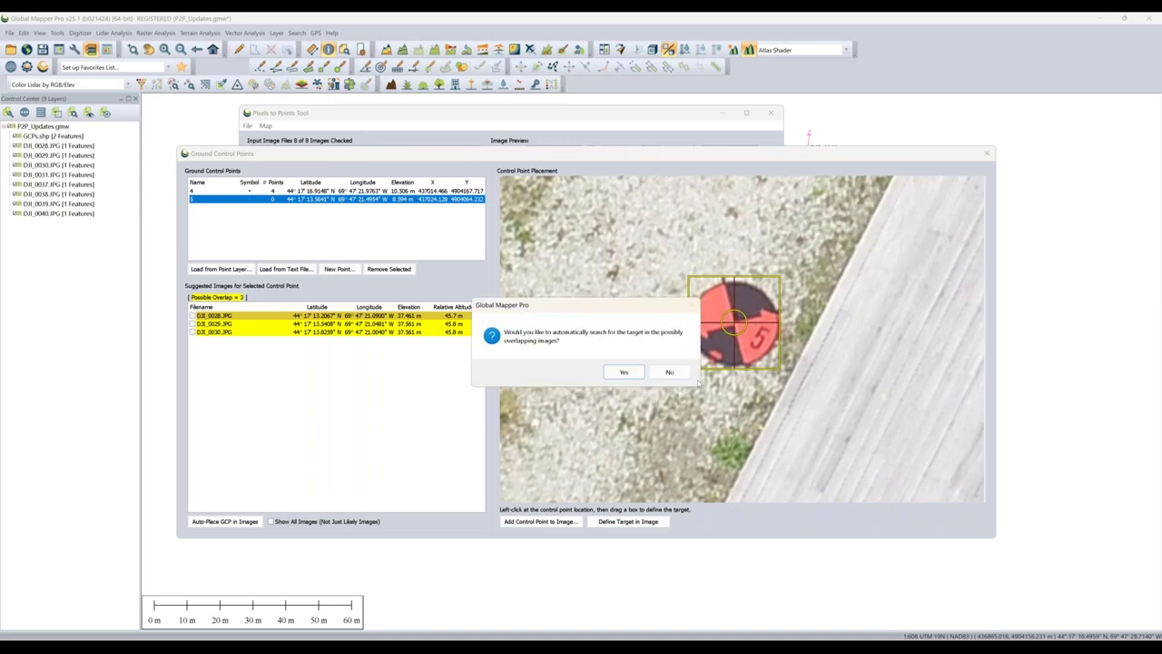
{"action": "left_click", "coordinate": [628, 372]}
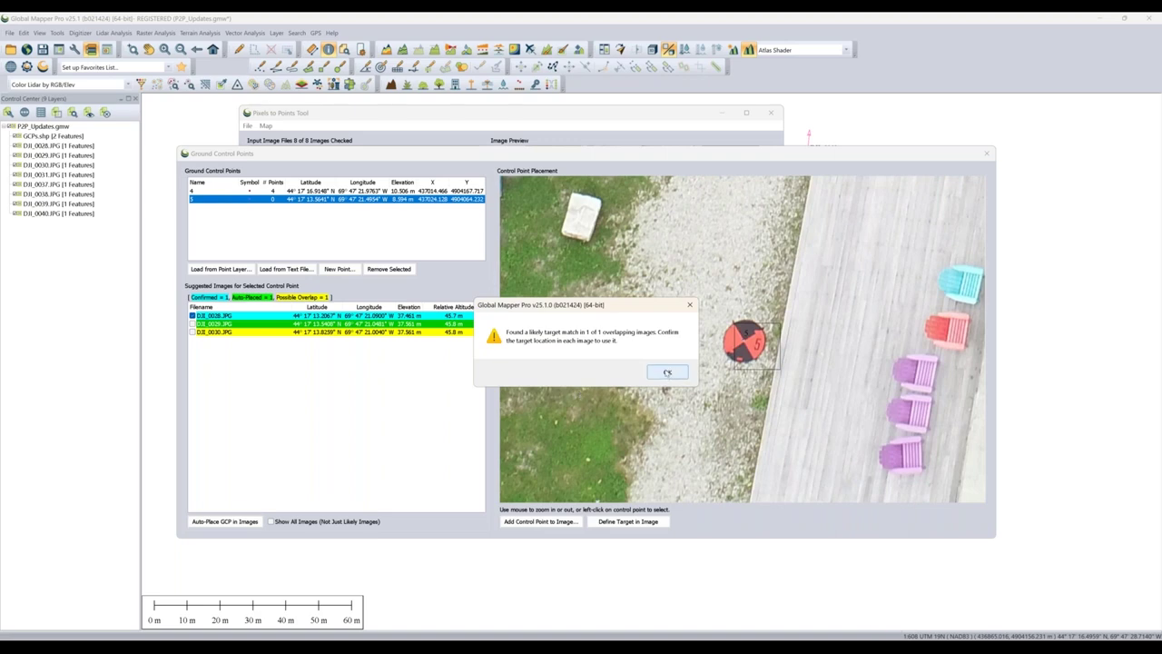
{"action": "left_click", "coordinate": [668, 373]}
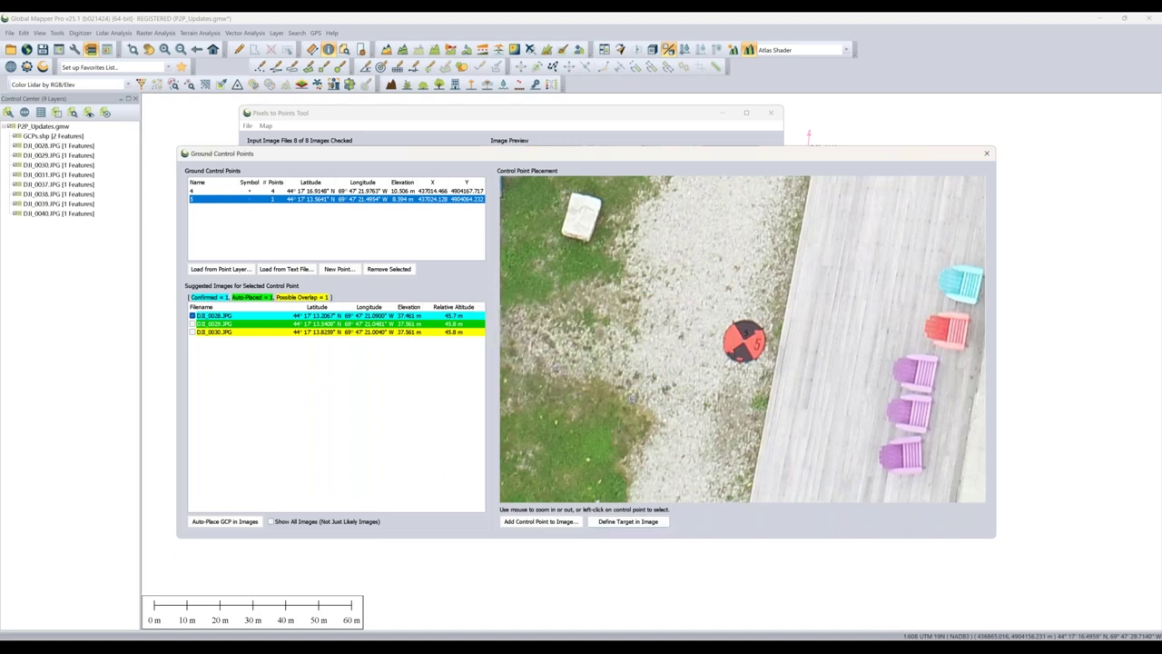
- Confirm point 5 in DJI_0028, nudge it onto the target in DJI_0029, and zoom DJI_0030 to the target
{"action": "left_click", "coordinate": [259, 316]}
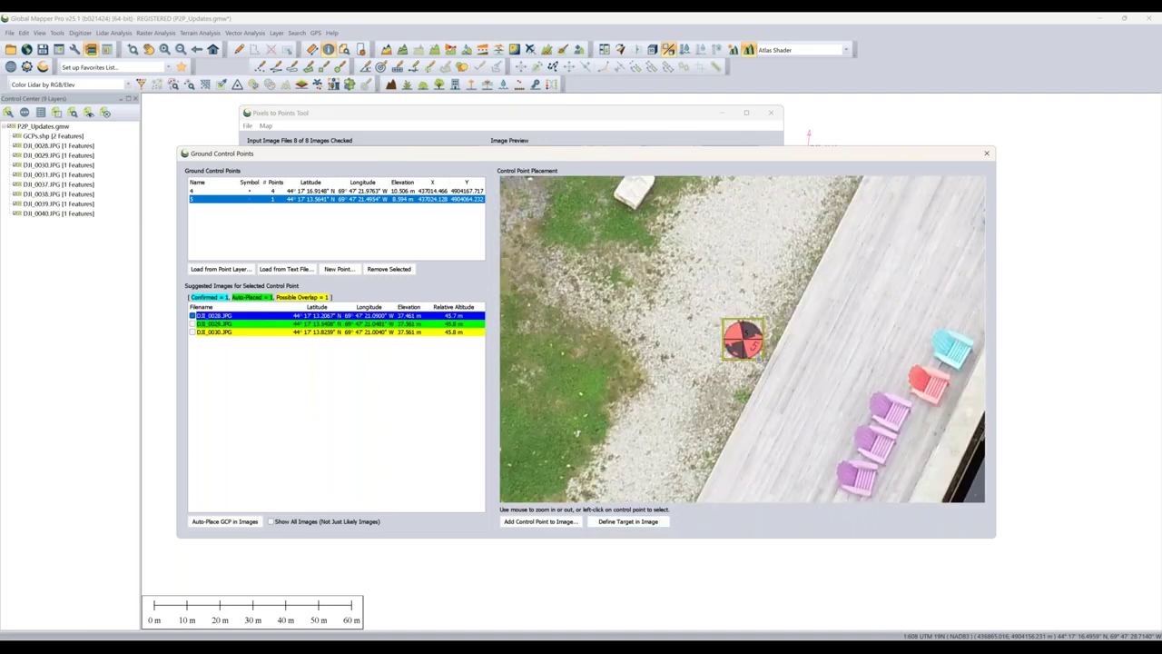
{"action": "left_click", "coordinate": [266, 332]}
{"action": "scroll", "coordinate": [737, 336], "scroll_direction": "up", "scroll_amount": 3}
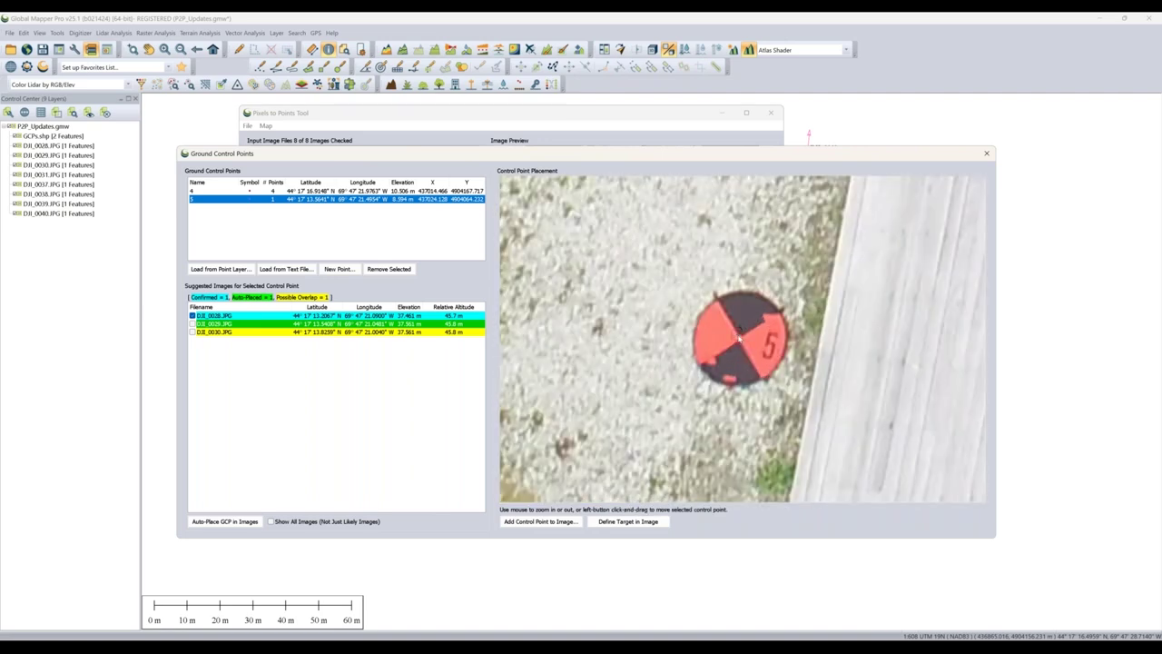
{"action": "left_click_drag", "start_coordinate": [738, 337], "coordinate": [741, 339]}
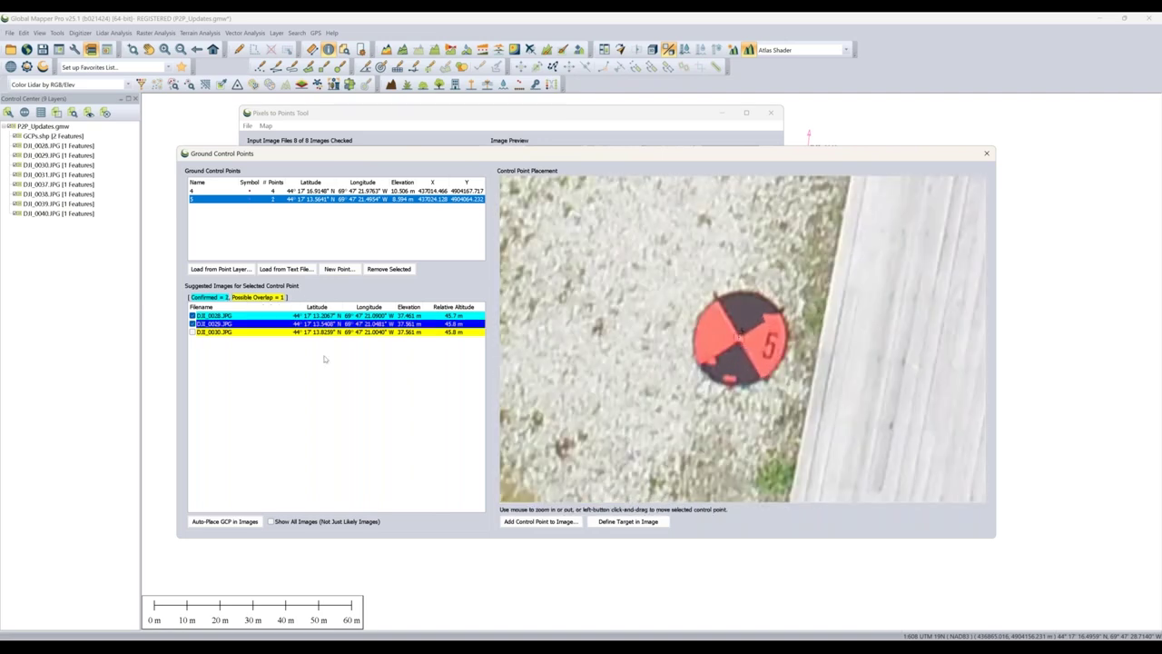
{"action": "left_click", "coordinate": [252, 334]}
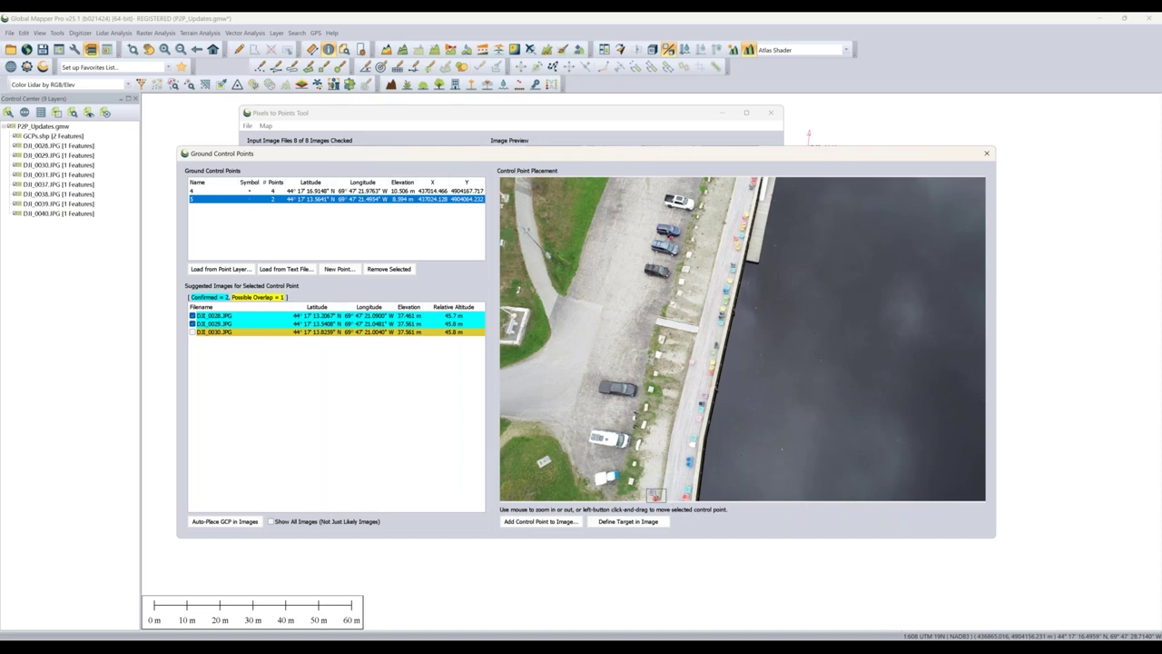
{"action": "scroll", "coordinate": [659, 481], "scroll_direction": "up", "scroll_amount": 2}
{"action": "scroll", "coordinate": [666, 420], "scroll_direction": "up", "scroll_amount": 2}
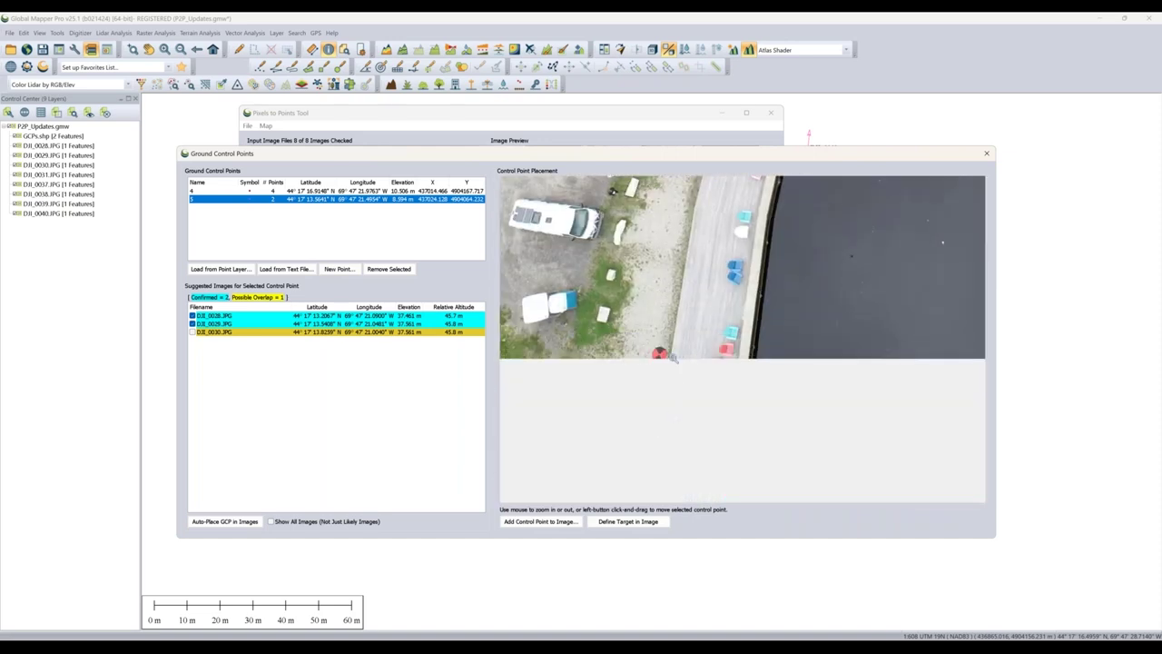
{"action": "scroll", "coordinate": [674, 359], "scroll_direction": "up", "scroll_amount": 2}
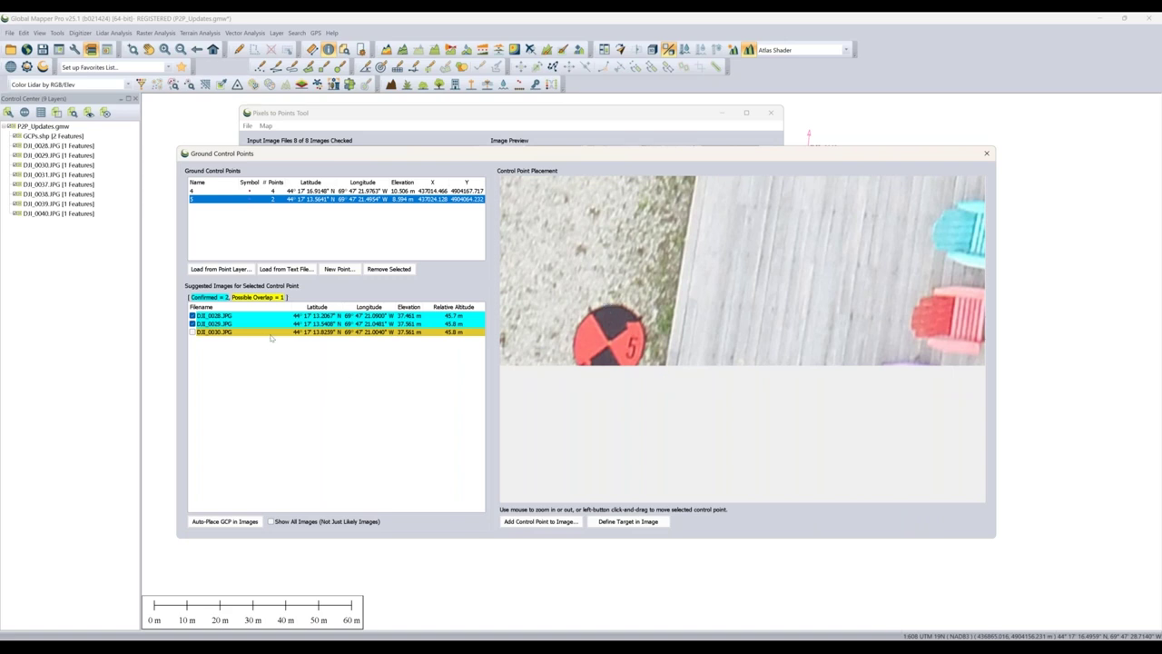
{"action": "left_click", "coordinate": [558, 522]}
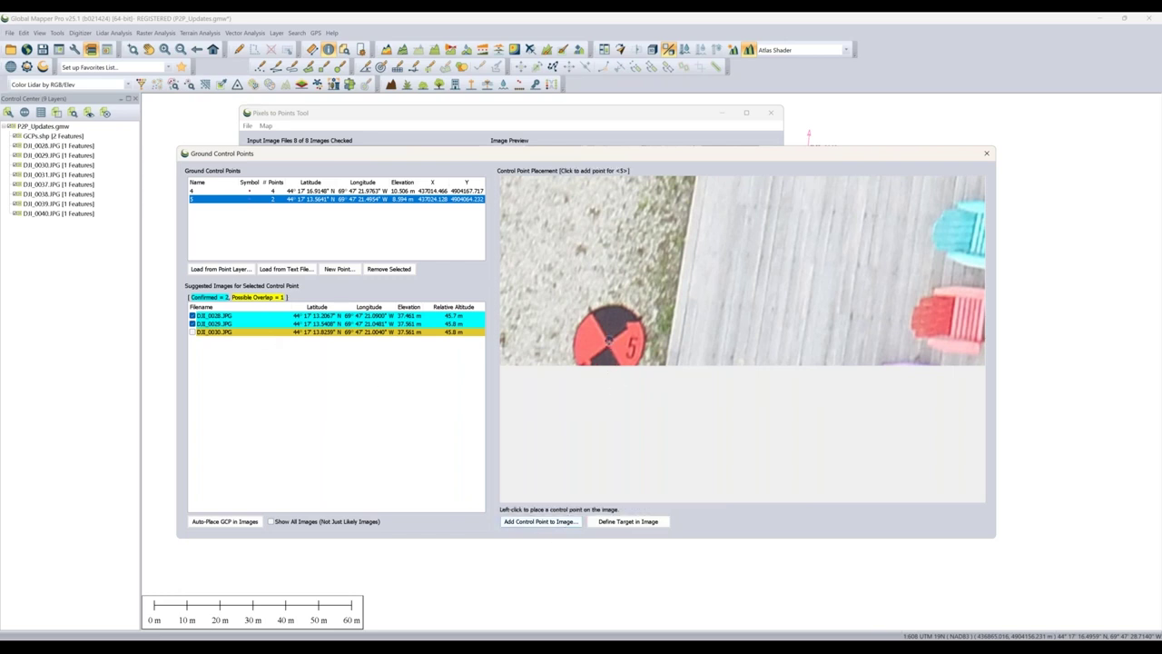
- Place point 5 at the target centre in DJI_0030 and close the Ground Control Points dialog
{"action": "left_click", "coordinate": [609, 340]}
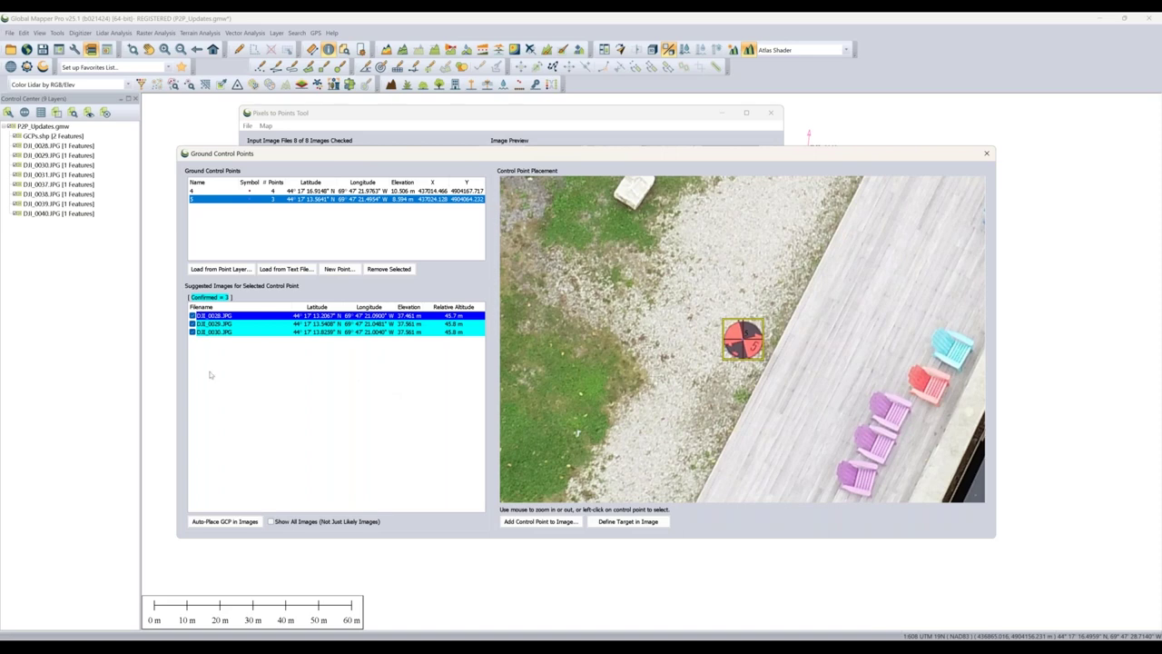
{"action": "left_click", "coordinate": [986, 153]}
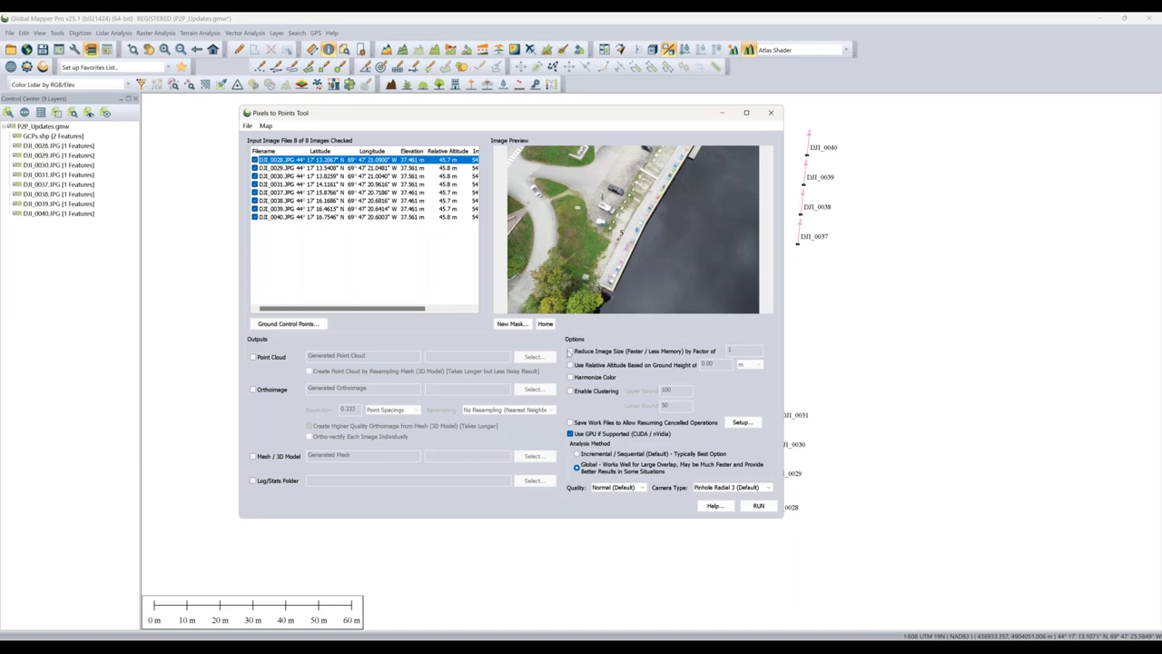
- Toggle Reduce Image Size, then close the Pixels to Points Tool and its save prompt
{"action": "left_click", "coordinate": [571, 352]}
{"action": "left_click", "coordinate": [770, 115]}
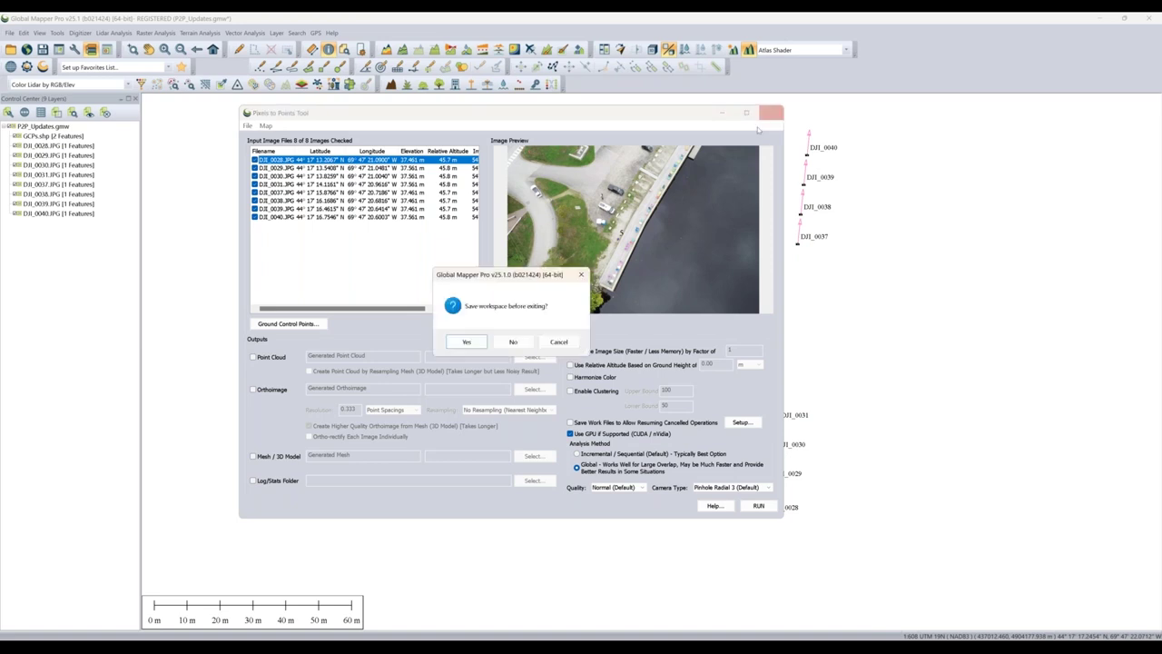
{"action": "key", "text": "Return"}
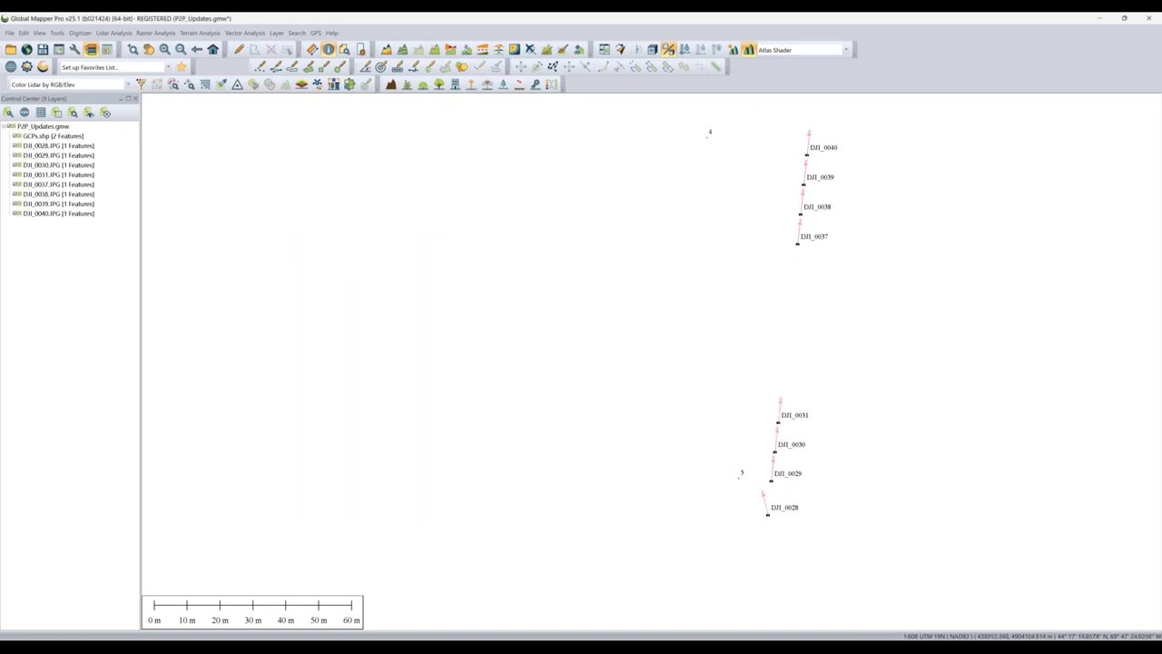
- Clear the workspace without saving and start the Pixels to Points wizard with its project on the Desktop
{"action": "left_click", "coordinate": [608, 364]}
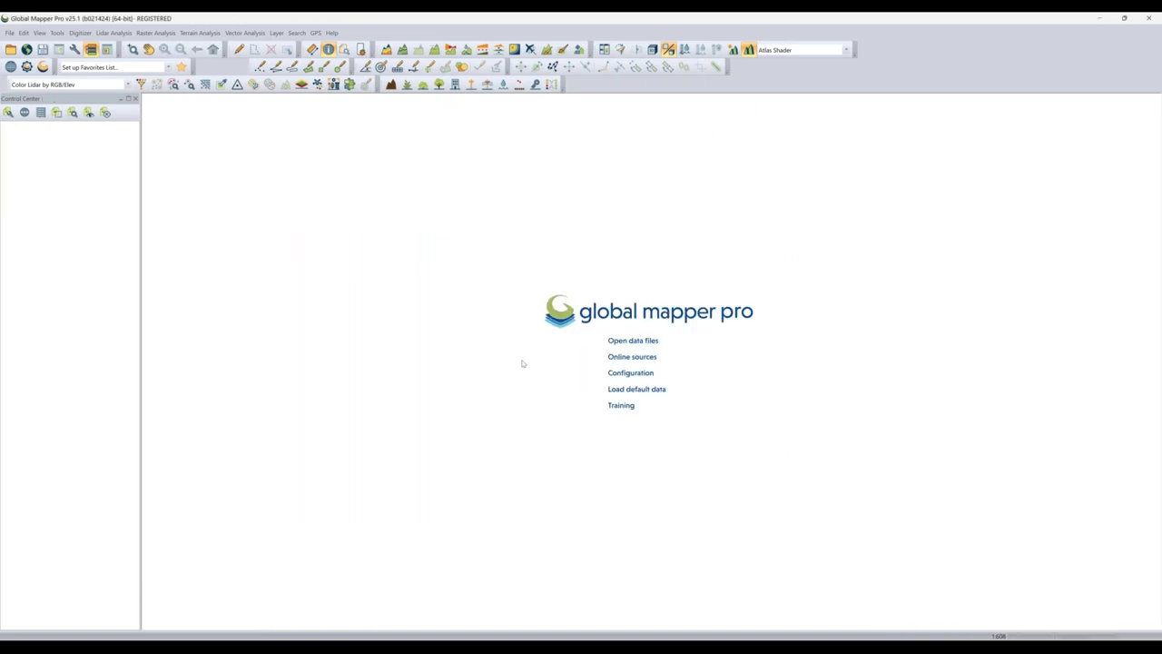
{"action": "left_click", "coordinate": [316, 83]}
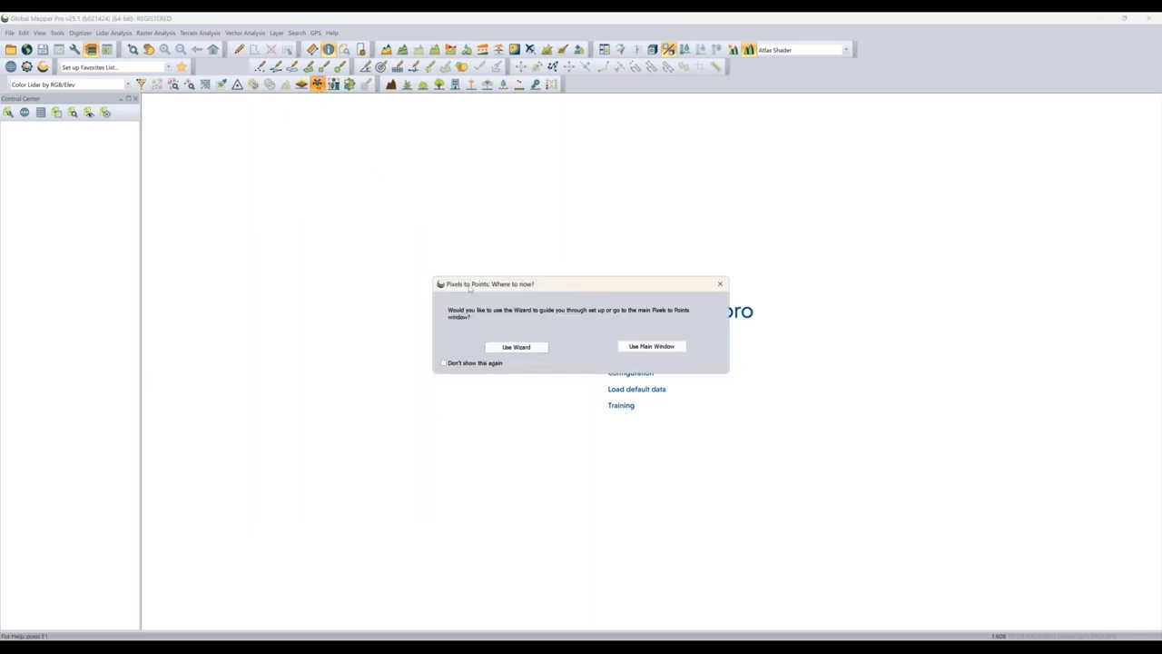
{"action": "left_click", "coordinate": [516, 347]}
{"action": "left_click", "coordinate": [561, 254]}
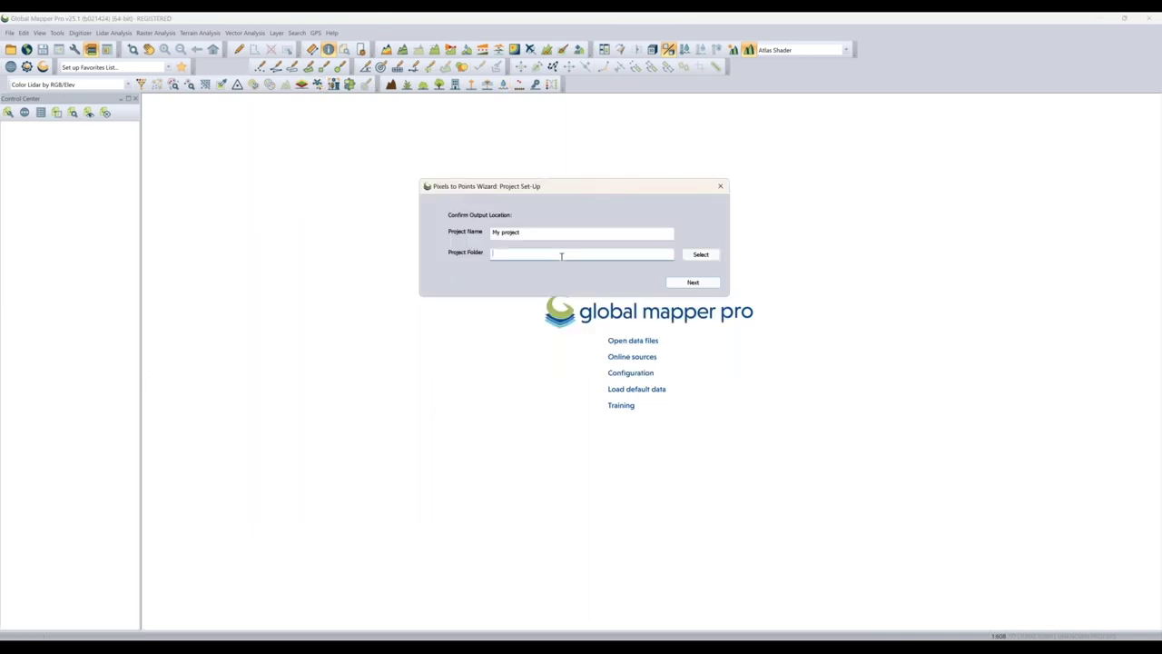
{"action": "left_click", "coordinate": [701, 254]}
{"action": "left_click", "coordinate": [444, 193]}
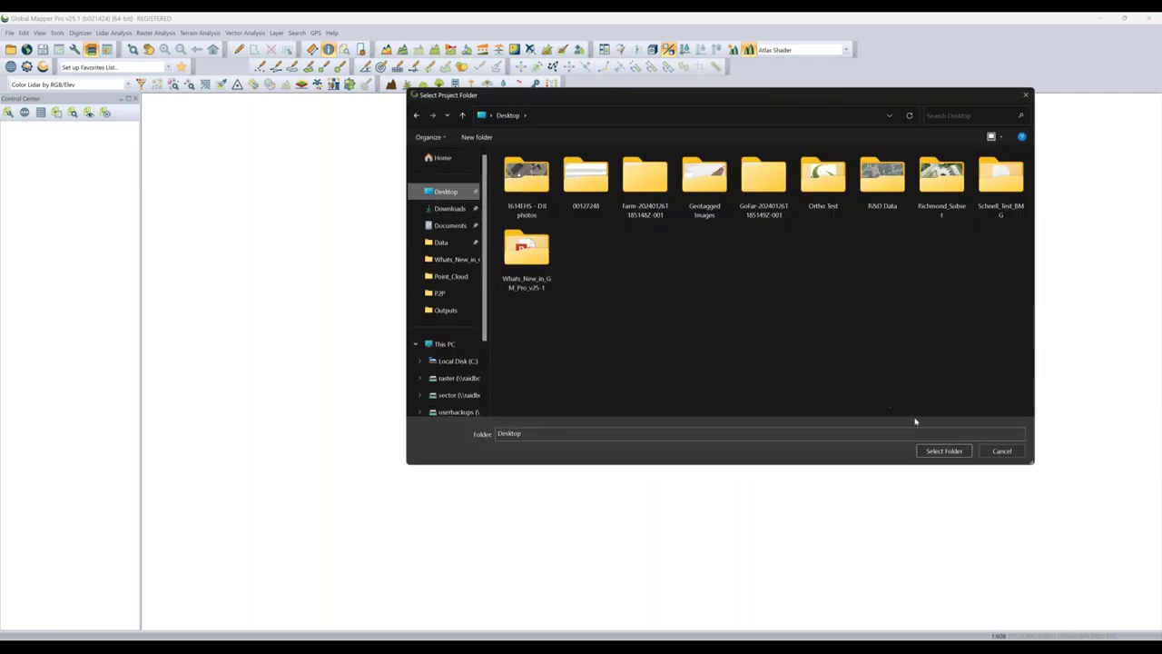
{"action": "left_click", "coordinate": [937, 452]}
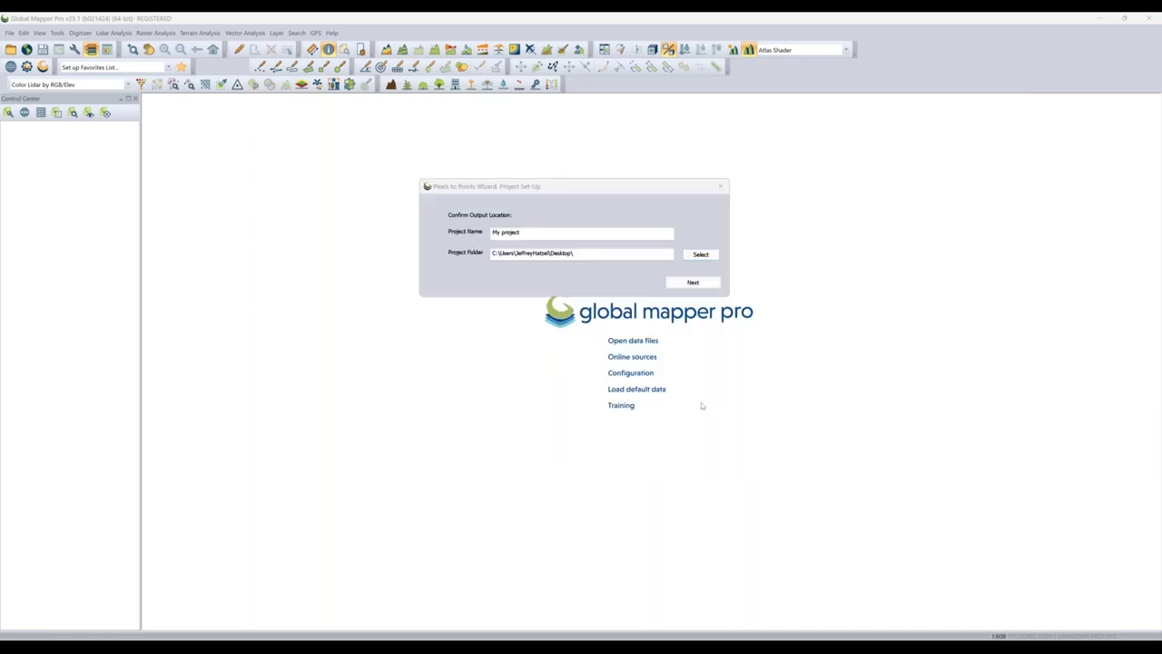
{"action": "left_click", "coordinate": [693, 283]}
- Add the twelve drone images DJI_0001 through DJI_0012 to the wizard
{"action": "left_click", "coordinate": [479, 229]}
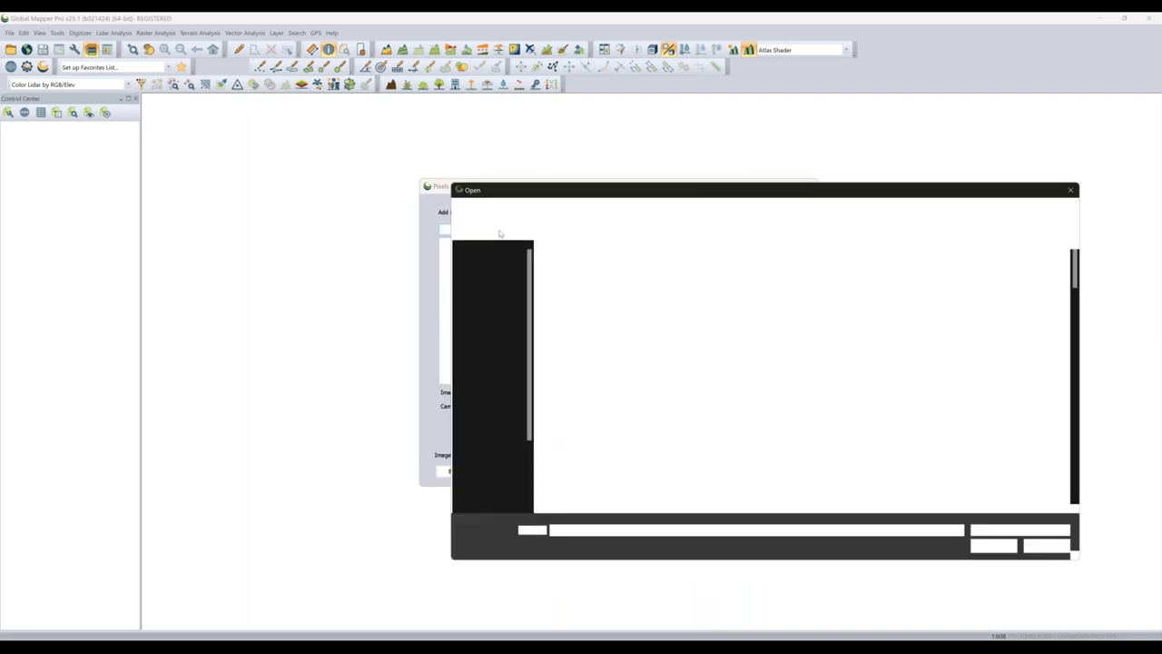
{"action": "left_click", "coordinate": [688, 277]}
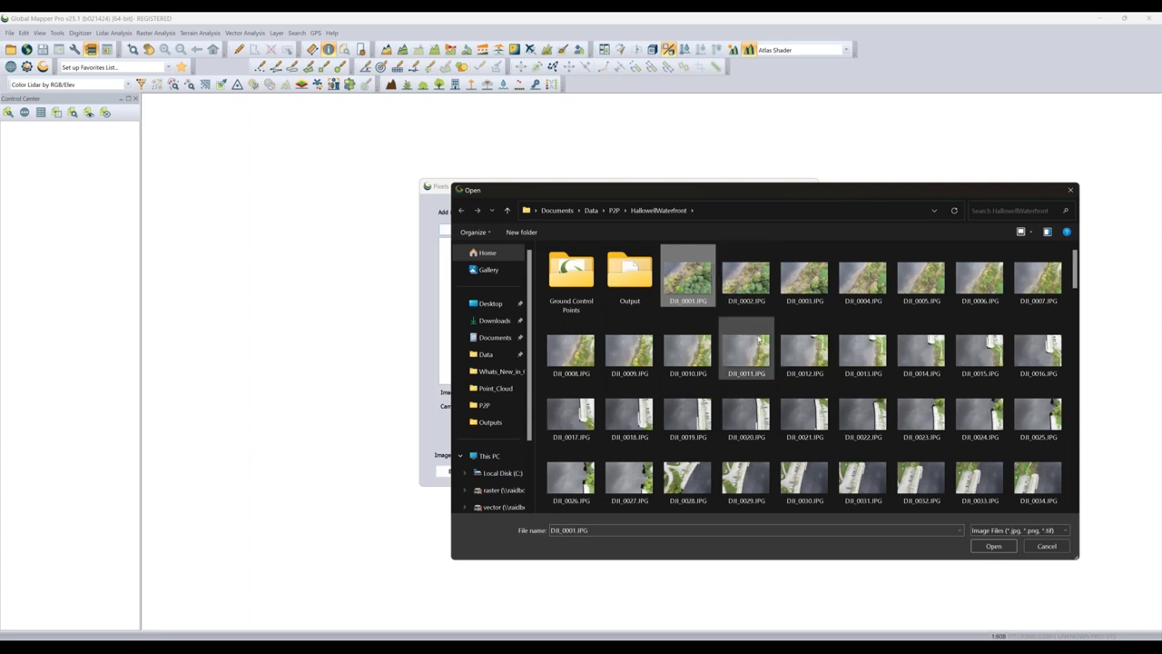
{"action": "left_click", "coordinate": [816, 357], "text": "shift"}
{"action": "left_click", "coordinate": [993, 546]}
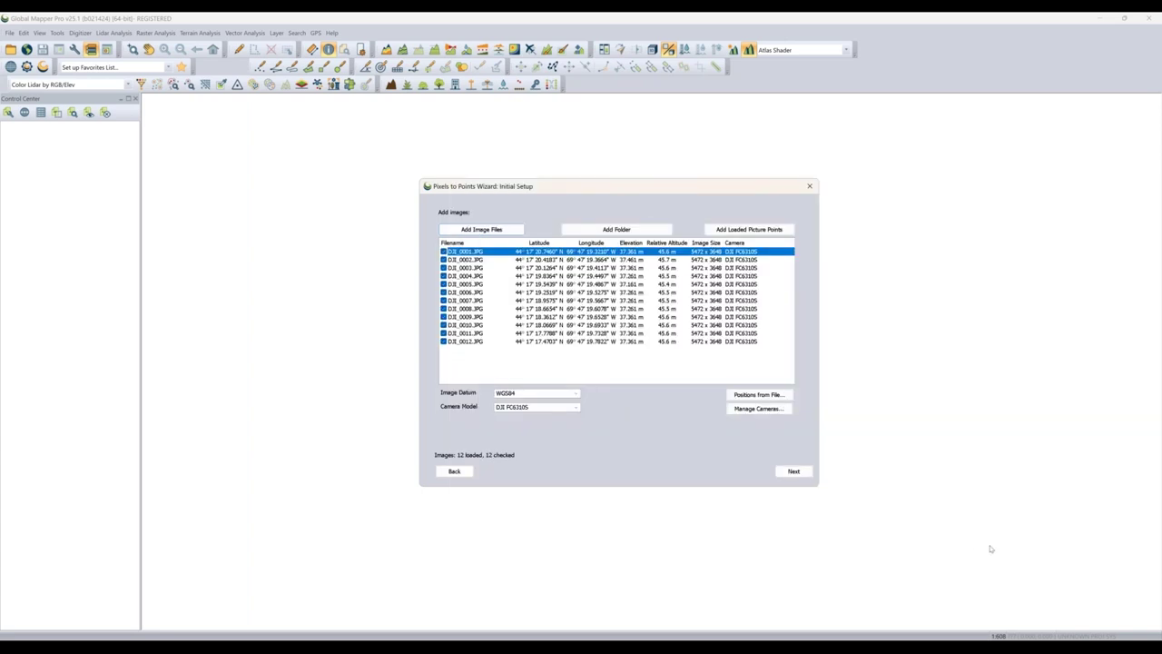
{"action": "left_click", "coordinate": [792, 471]}
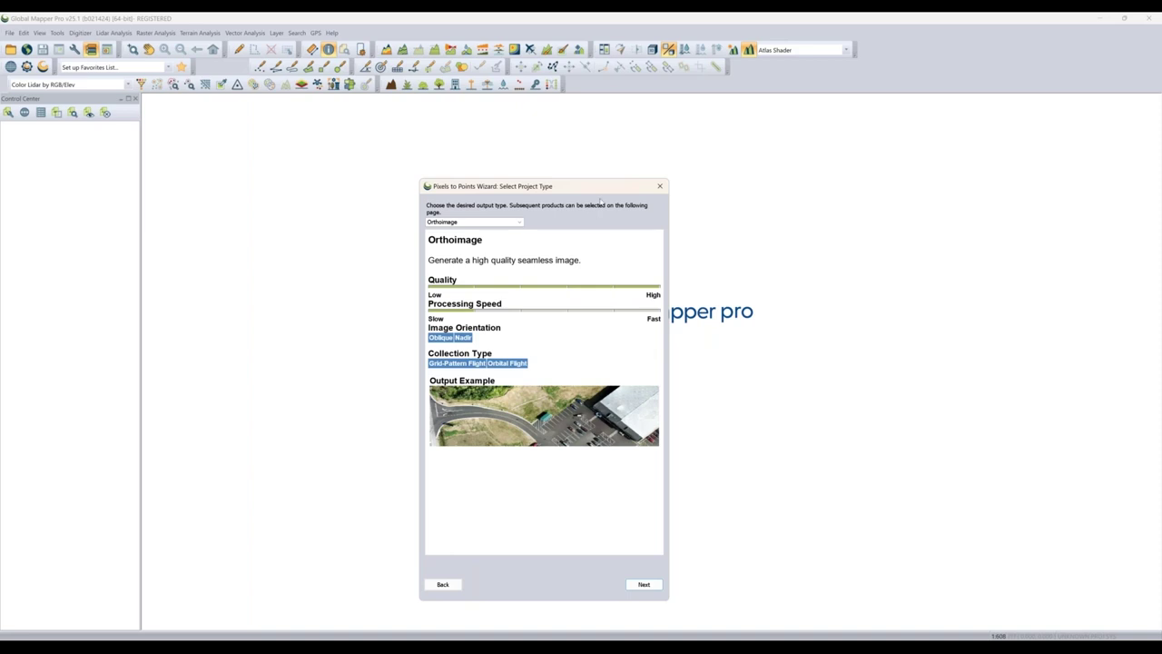
- Choose Orthoimage as the project type and advance to Additional Outputs
{"action": "left_click_drag", "start_coordinate": [601, 191], "coordinate": [634, 175]}
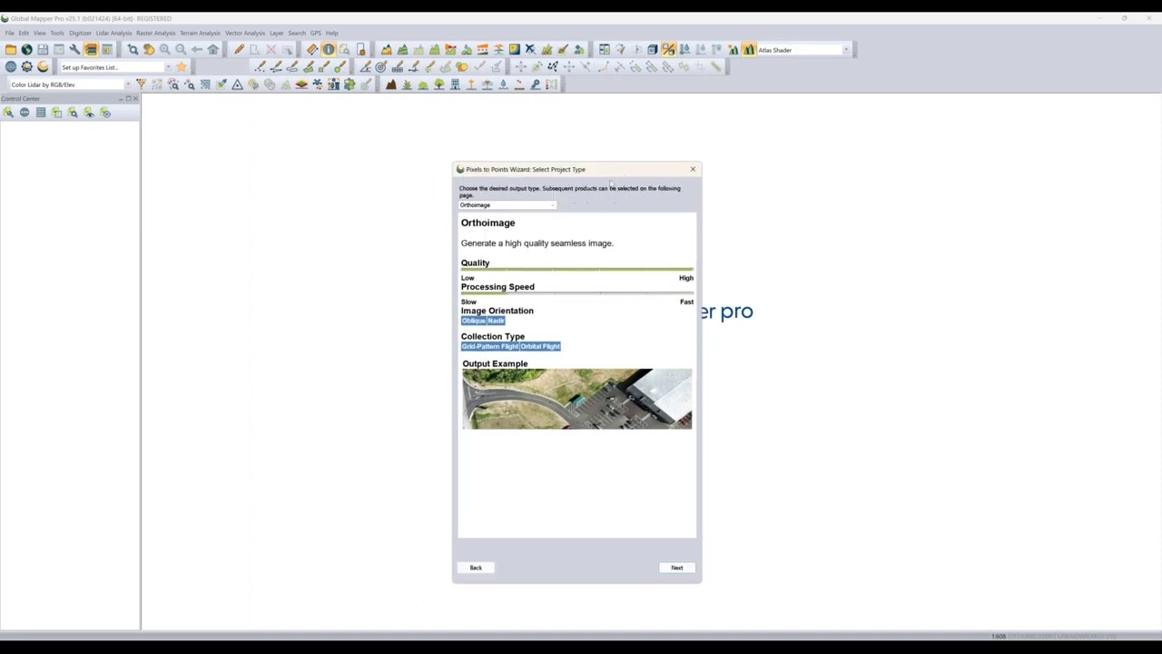
{"action": "left_click", "coordinate": [552, 207]}
{"action": "left_click", "coordinate": [552, 207]}
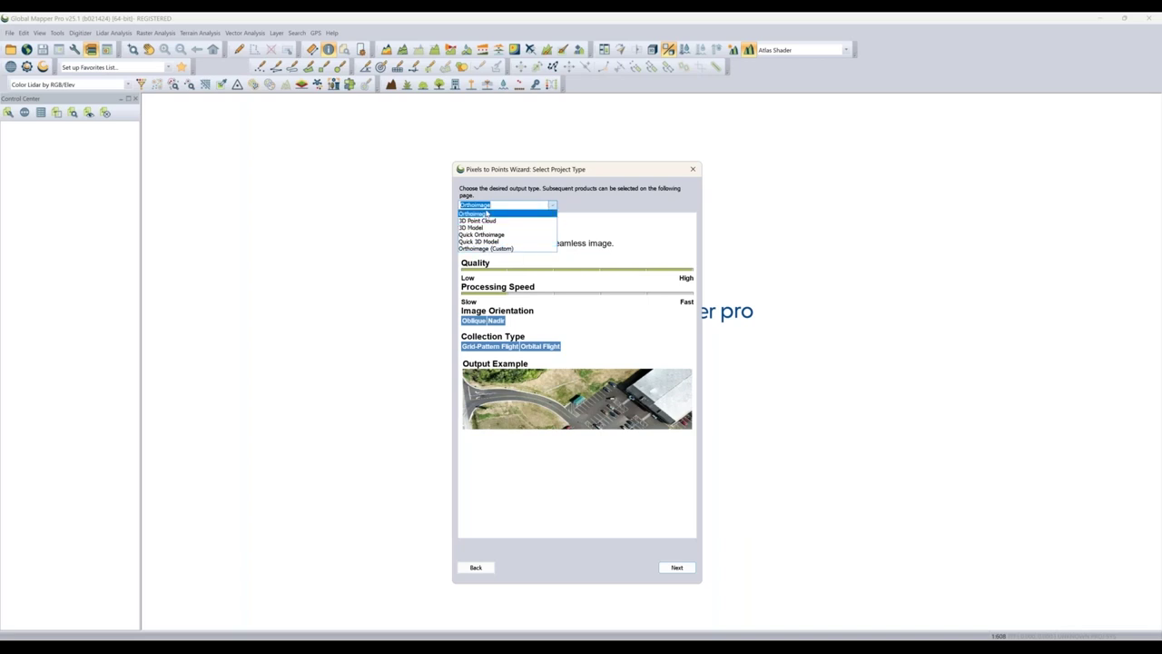
{"action": "left_click", "coordinate": [487, 214]}
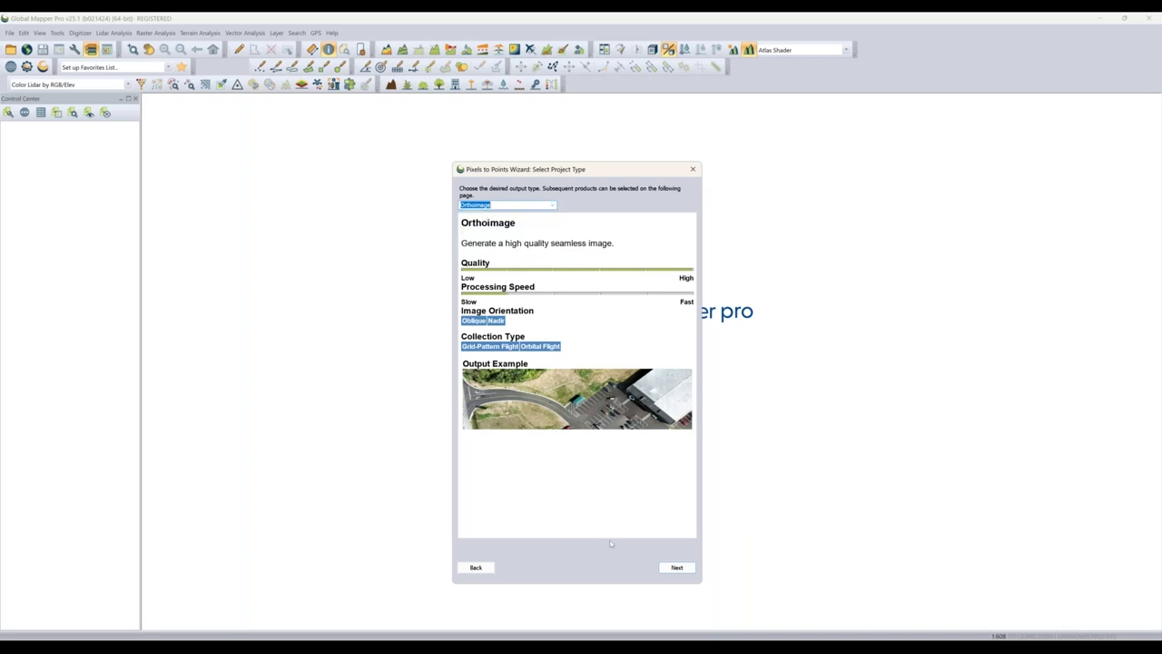
{"action": "left_click", "coordinate": [676, 568]}
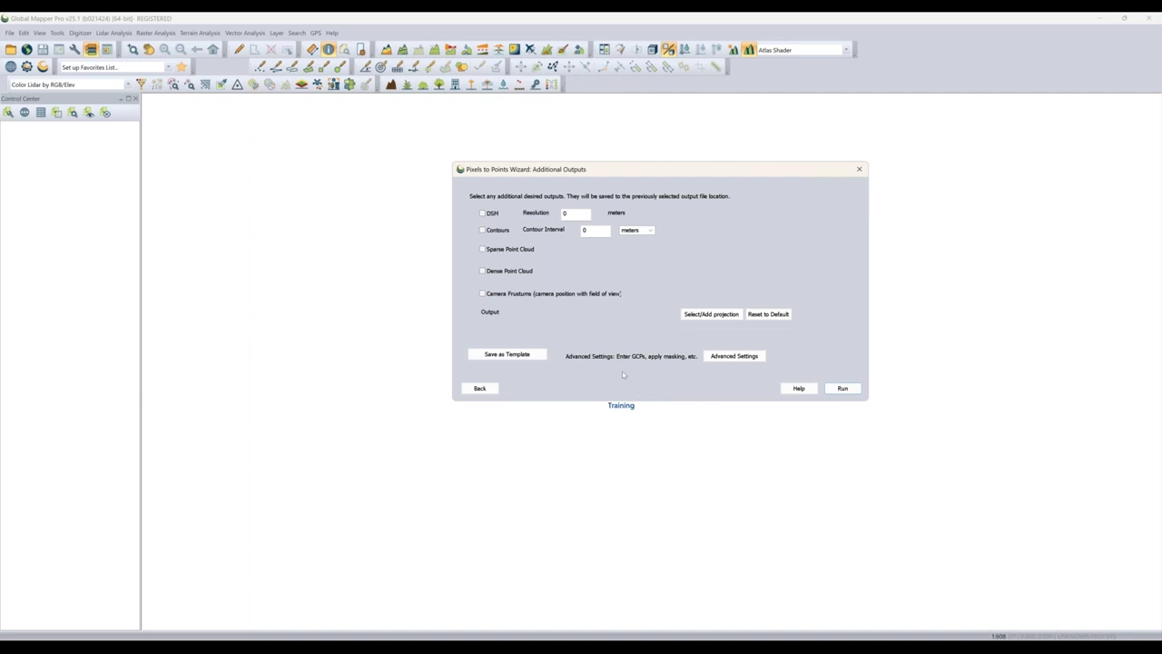
- Change the Pixels to Points project type to Orthoimage (Custom), reach Additional Outputs, then close the wizard
{"action": "left_click", "coordinate": [505, 355]}
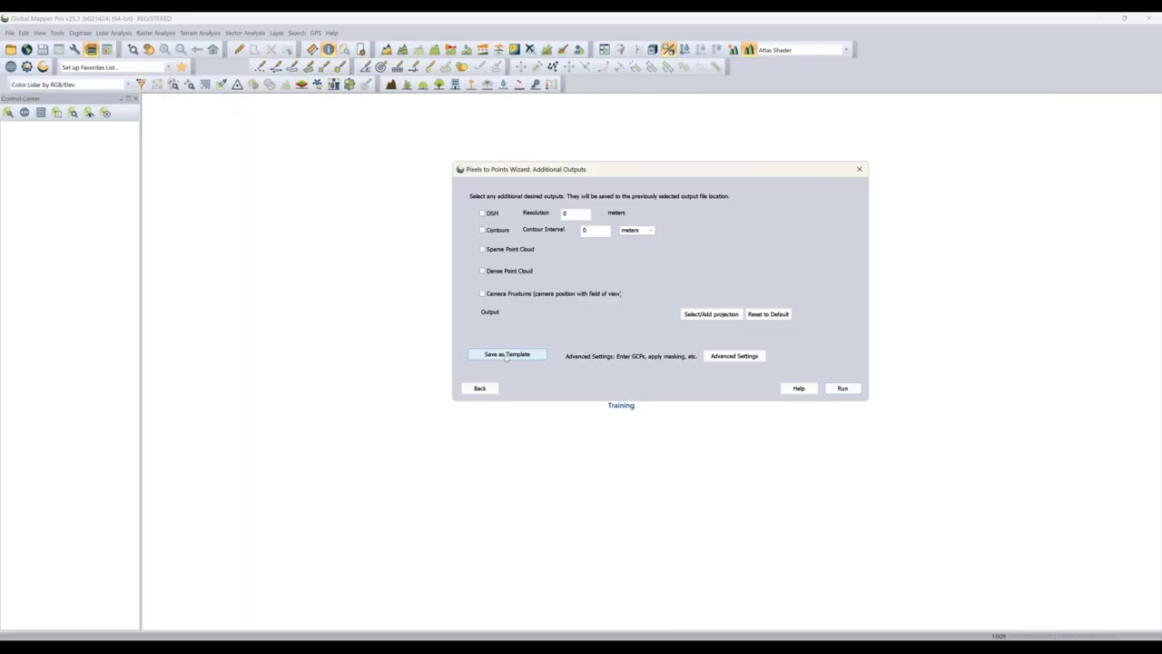
{"action": "left_click", "coordinate": [480, 388]}
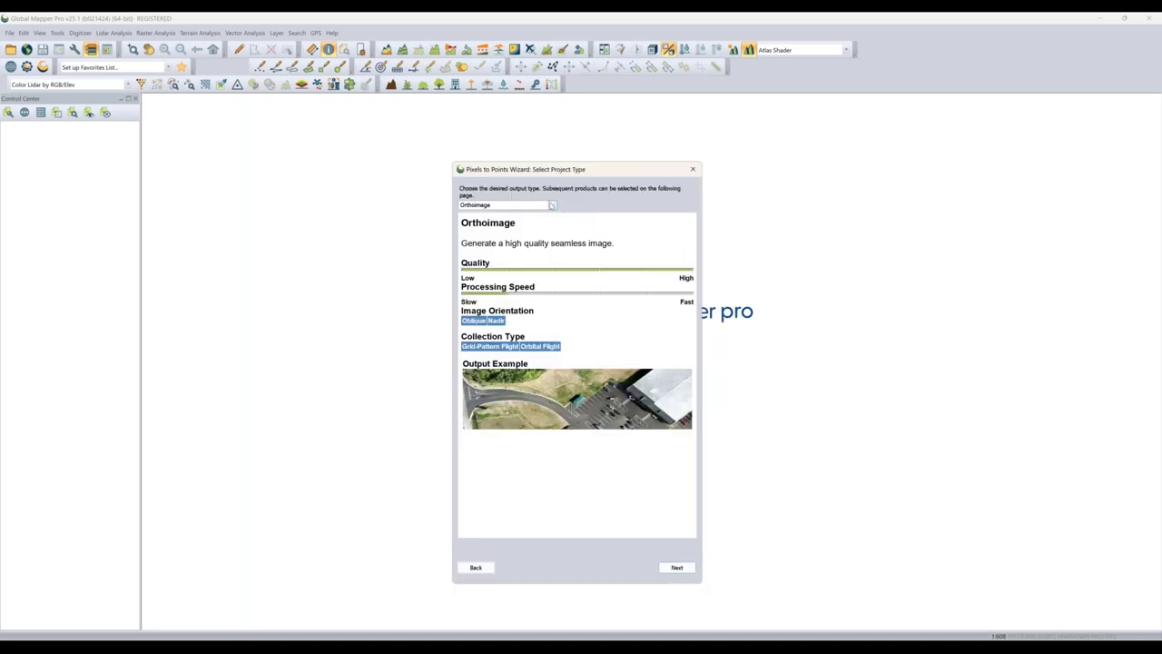
{"action": "left_click", "coordinate": [552, 206]}
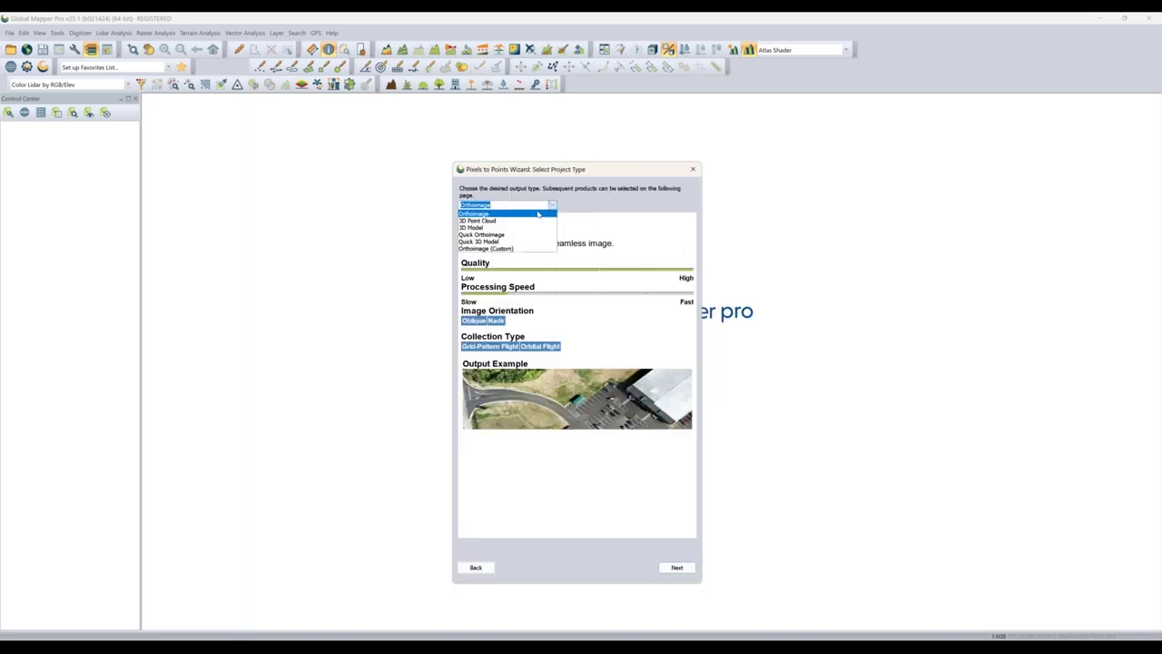
{"action": "left_click", "coordinate": [509, 249]}
{"action": "left_click", "coordinate": [676, 567]}
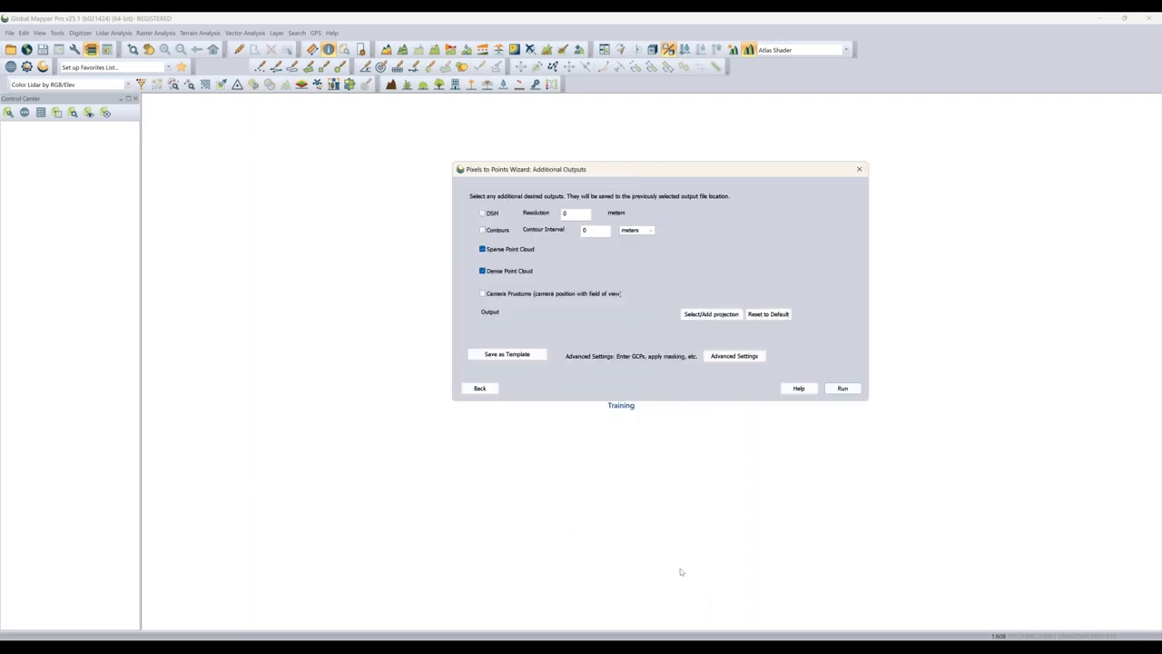
{"action": "left_click", "coordinate": [860, 170]}
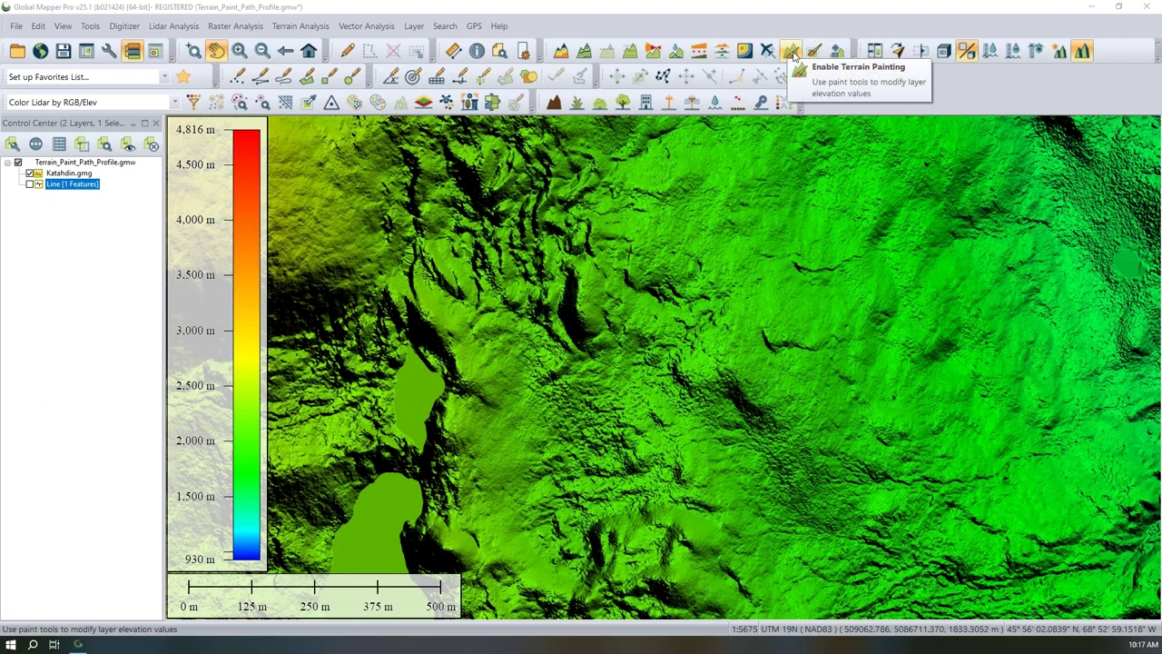
- Enable terrain painting, leaving the operation at Set to NoData with a 50 m brush
{"action": "left_click", "coordinate": [792, 54]}
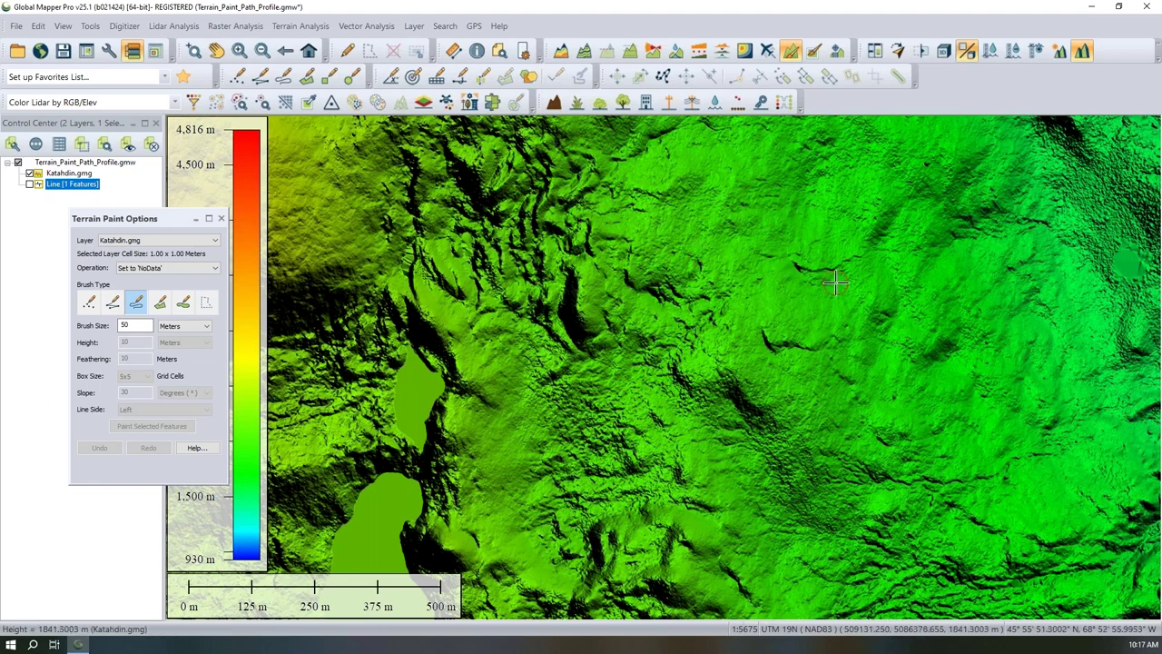
{"action": "left_click", "coordinate": [136, 269]}
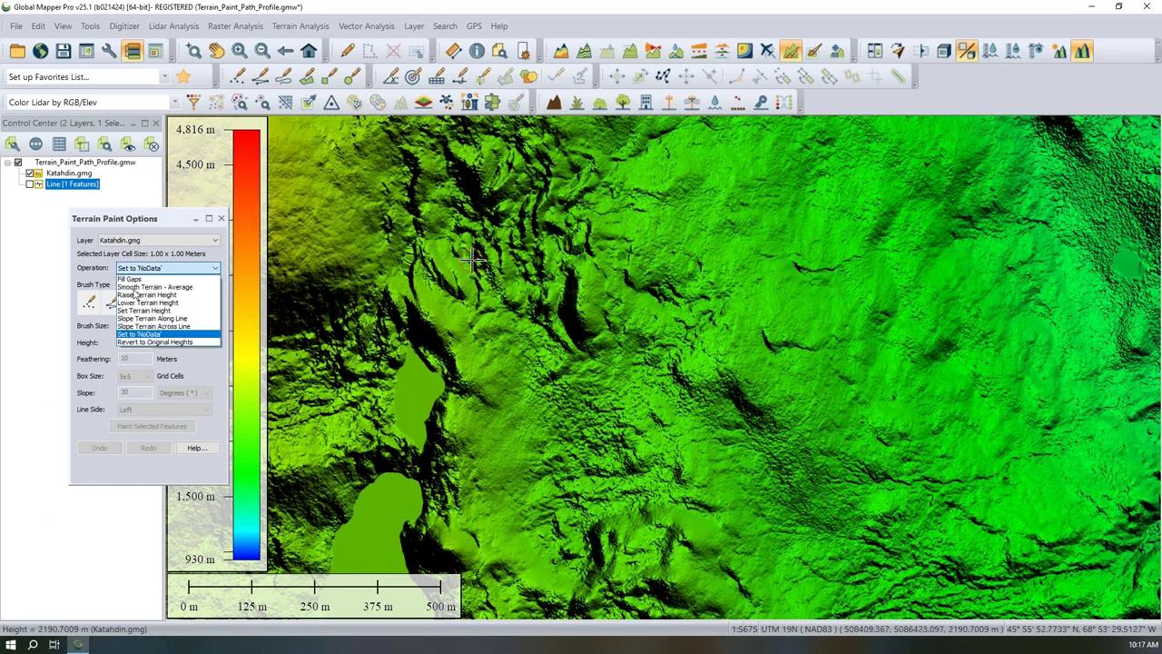
{"action": "left_click", "coordinate": [145, 270]}
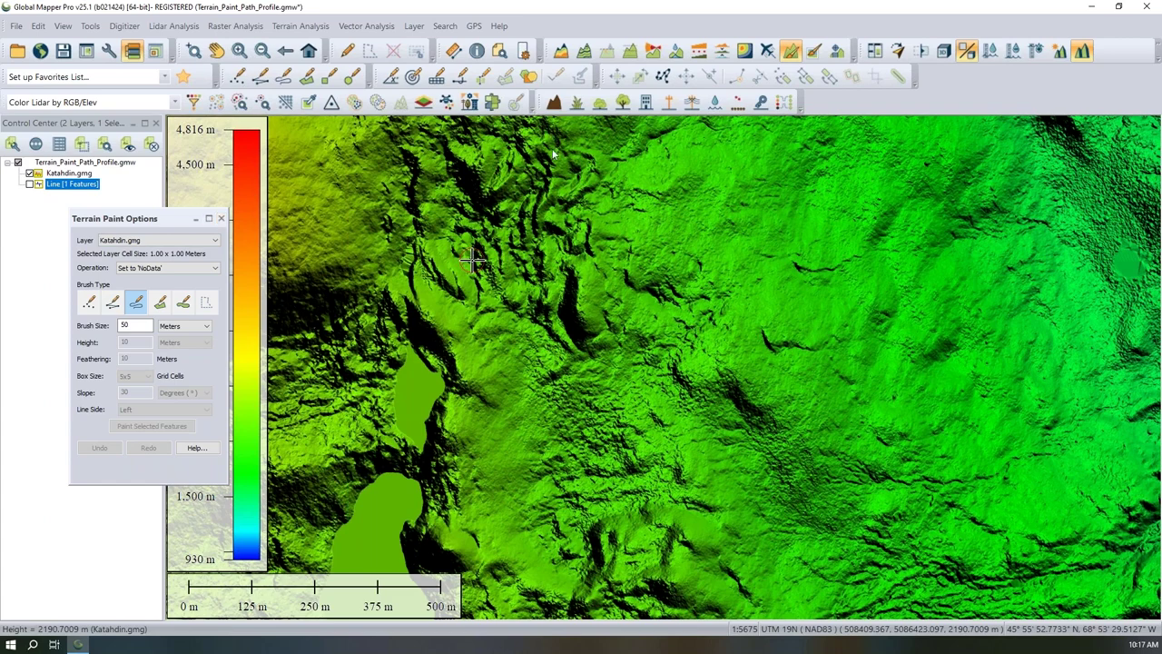
{"action": "left_click", "coordinate": [222, 220]}
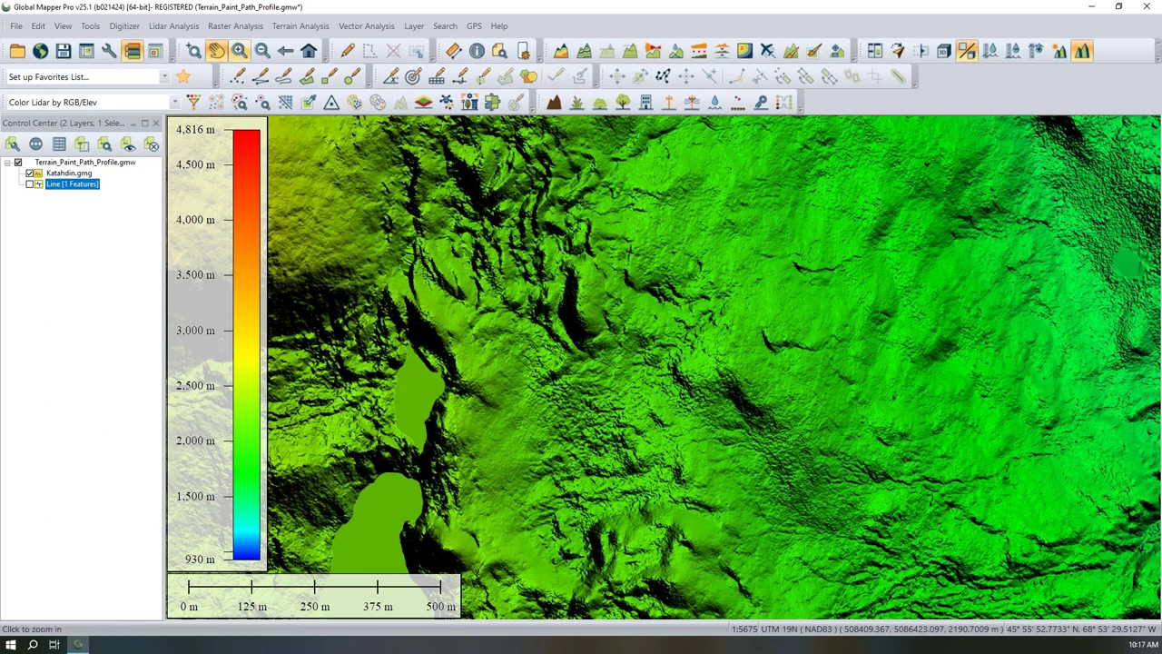
- Draw a 327 m path profile line across the slope and dock its profile below the map
{"action": "left_click", "coordinate": [633, 54]}
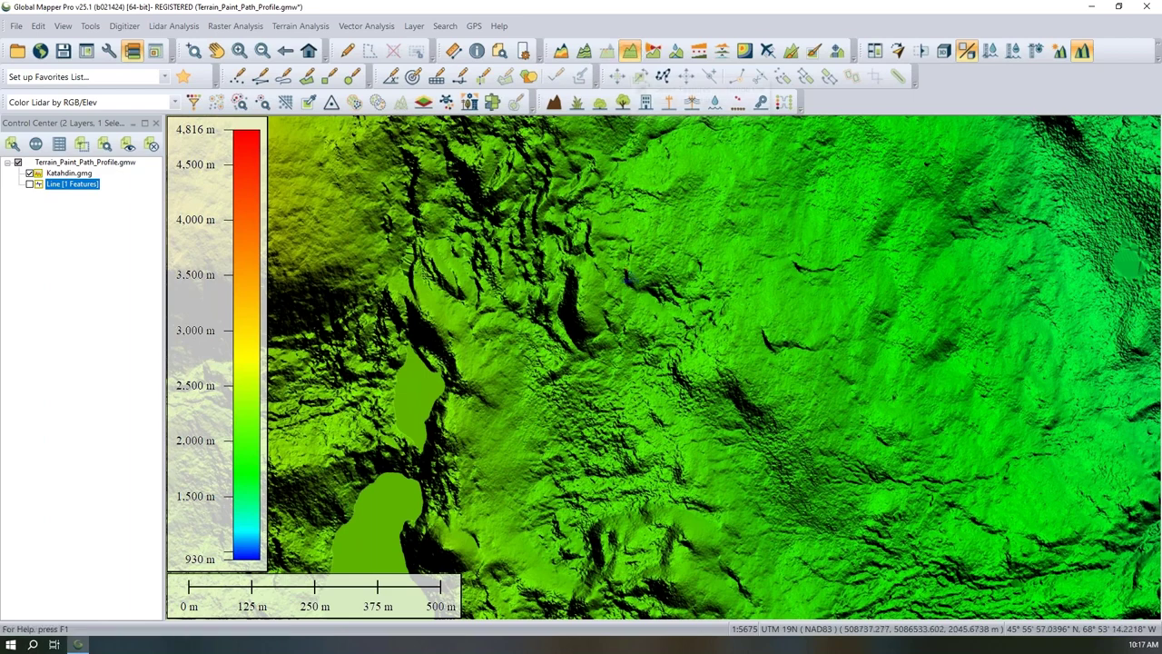
{"action": "left_click", "coordinate": [642, 252]}
{"action": "right_click", "coordinate": [806, 228]}
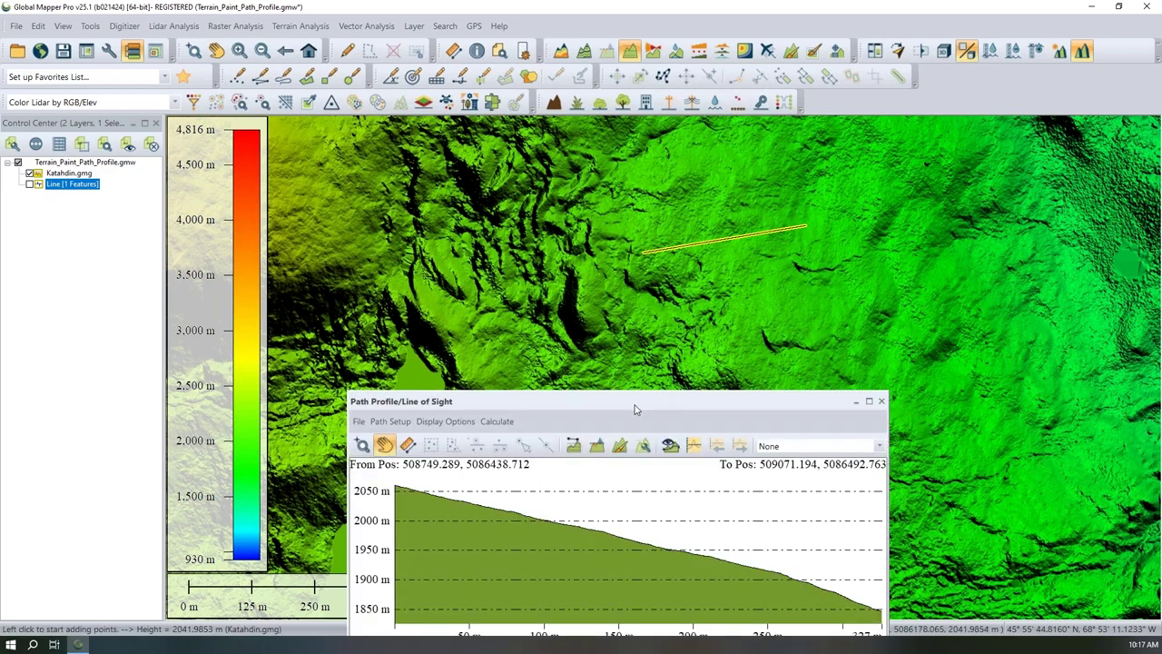
{"action": "mouse_move", "coordinate": [675, 401]}
{"action": "left_mouse_down"}
{"action": "mouse_move", "coordinate": [734, 409]}
{"action": "mouse_move", "coordinate": [668, 396]}
{"action": "left_mouse_up"}
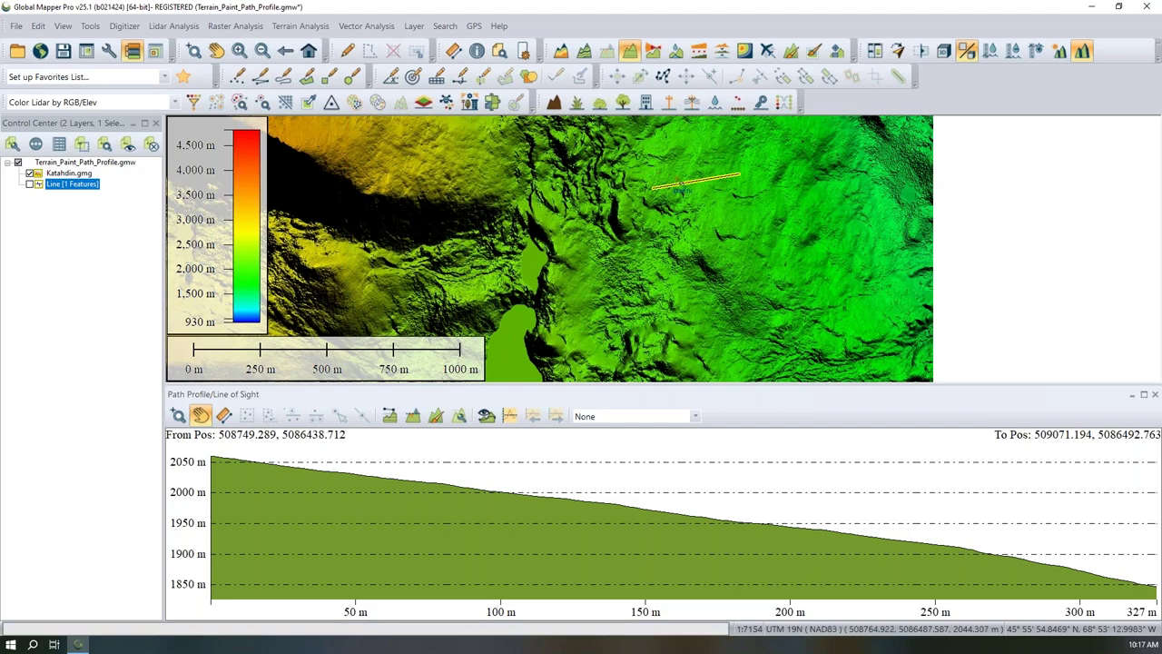
{"action": "scroll", "coordinate": [657, 179], "scroll_direction": "up", "scroll_amount": 2}
{"action": "scroll", "coordinate": [715, 229], "scroll_direction": "up", "scroll_amount": 2}
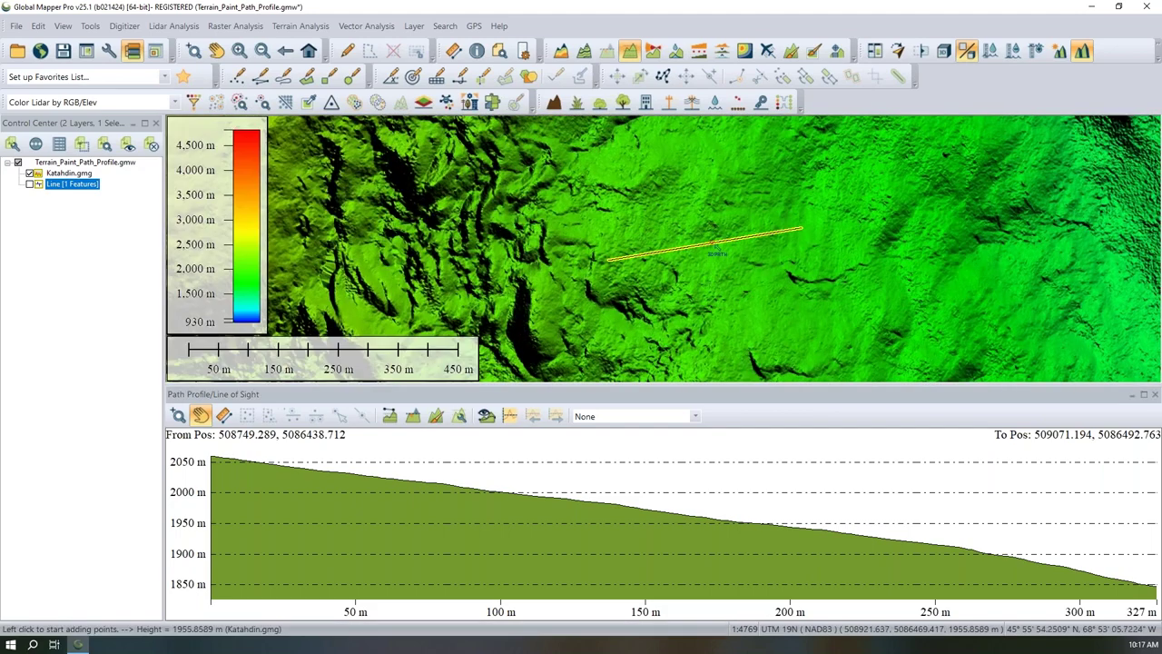
{"action": "scroll", "coordinate": [716, 281], "scroll_direction": "up", "scroll_amount": 2}
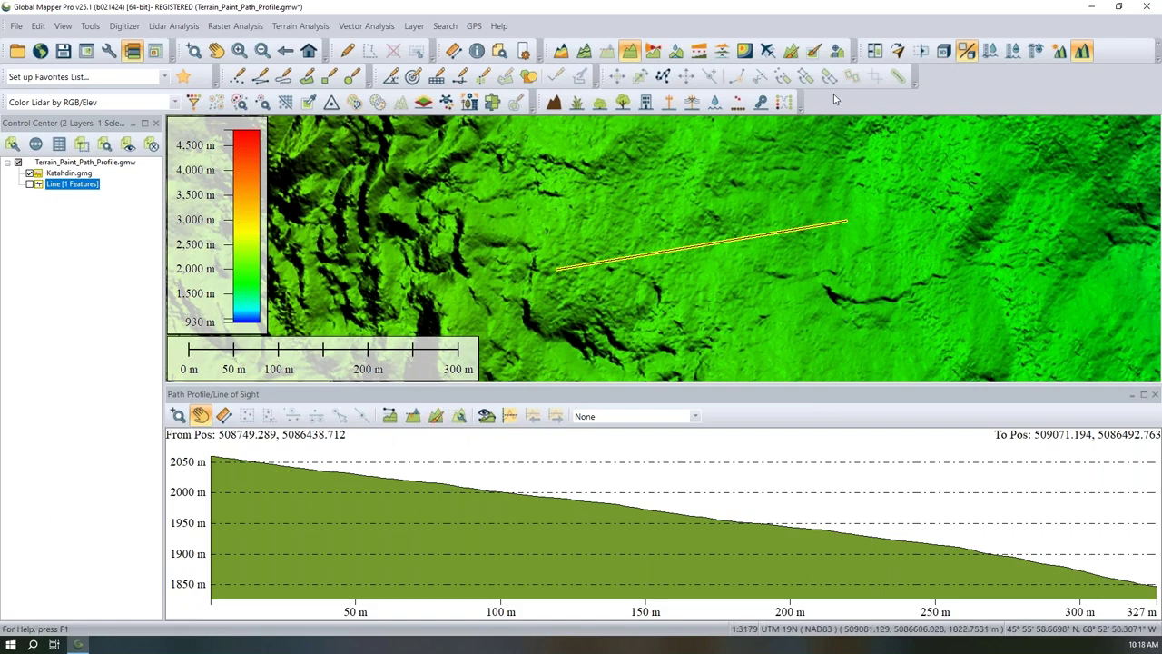
{"action": "left_click", "coordinate": [437, 419]}
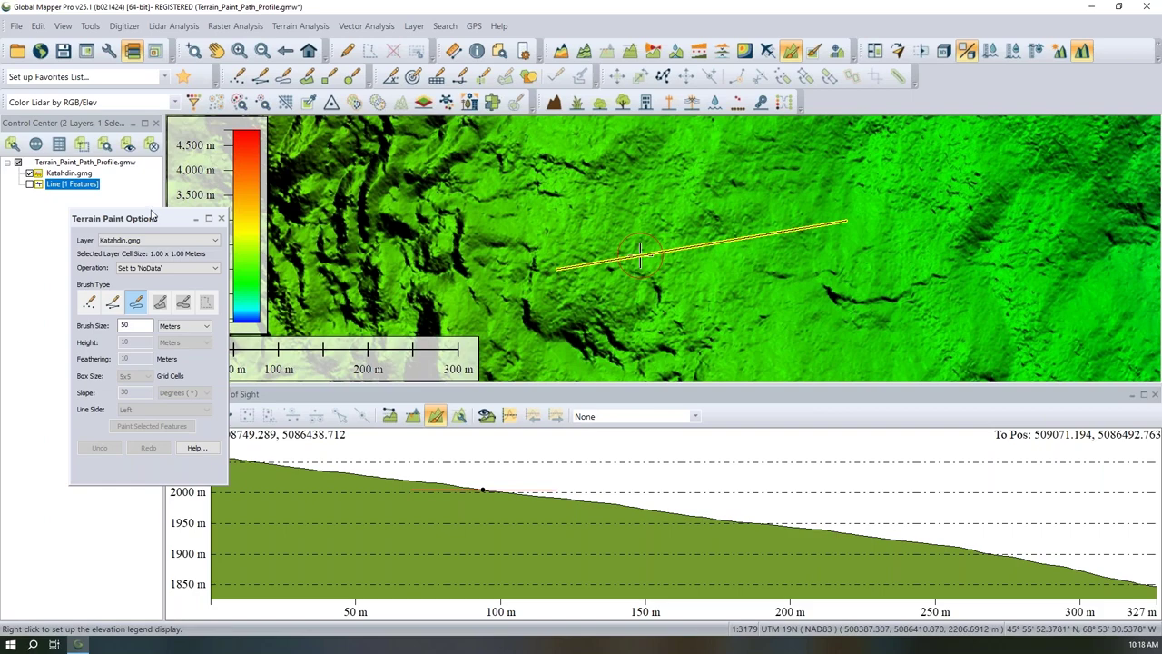
- Reactivate terrain painting on the Katahdin.gmg layer with the Raise Terrain Height operation
{"action": "left_click_drag", "start_coordinate": [152, 218], "coordinate": [119, 233]}
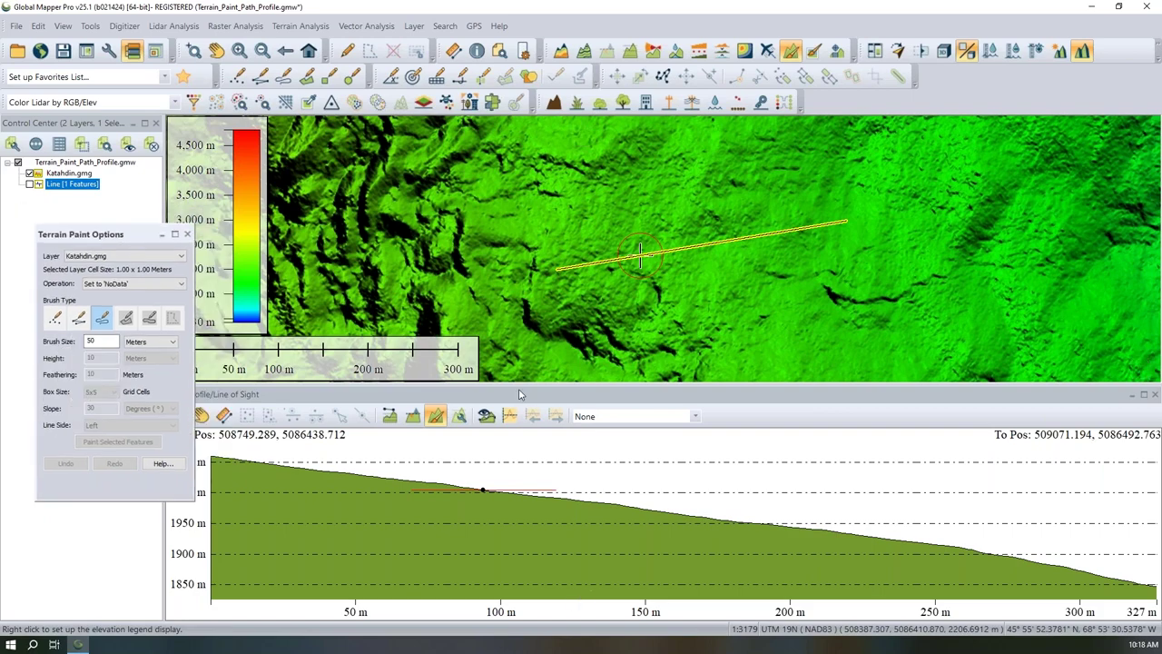
{"action": "left_click", "coordinate": [790, 54]}
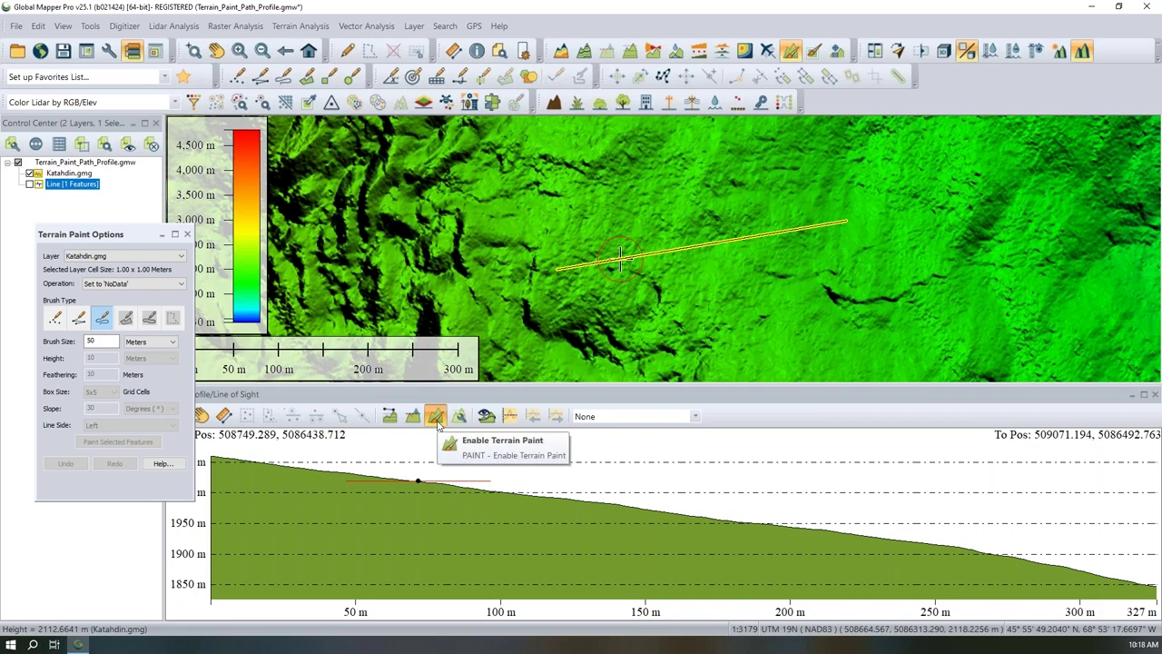
{"action": "left_click", "coordinate": [123, 258]}
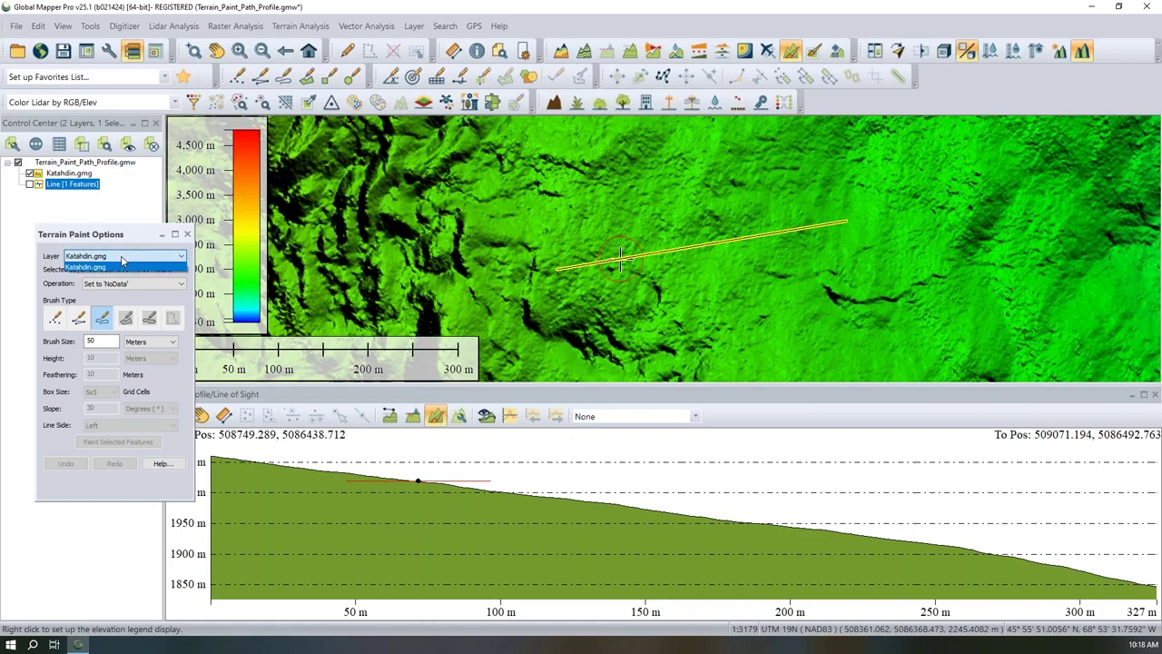
{"action": "left_click", "coordinate": [122, 264]}
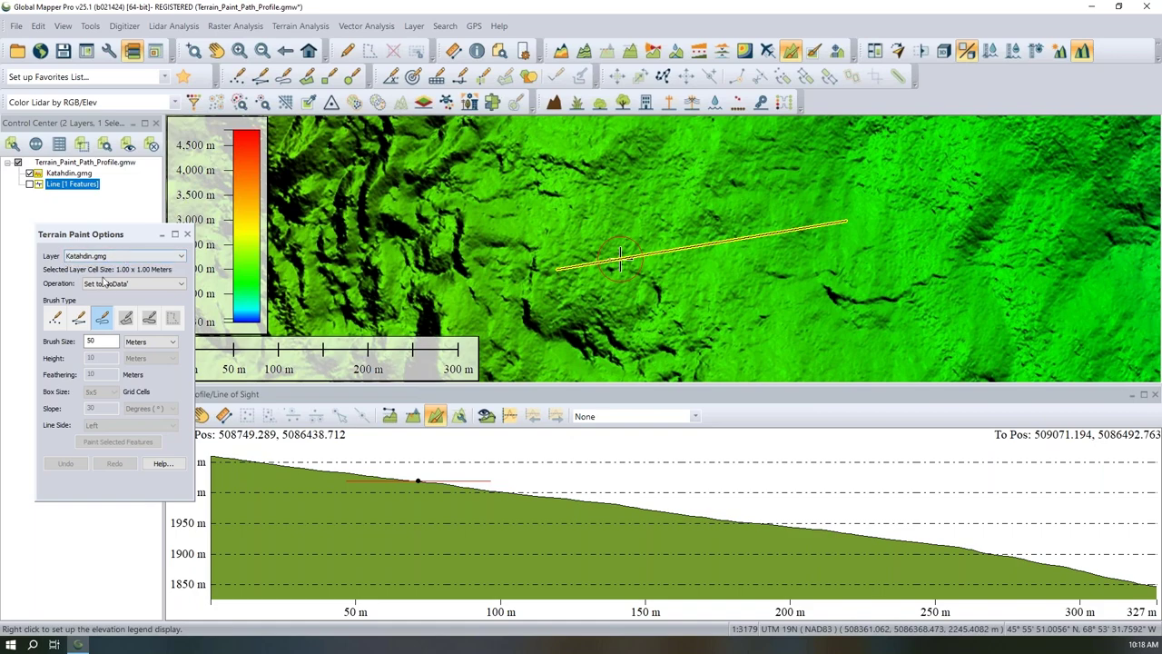
{"action": "left_click", "coordinate": [104, 283]}
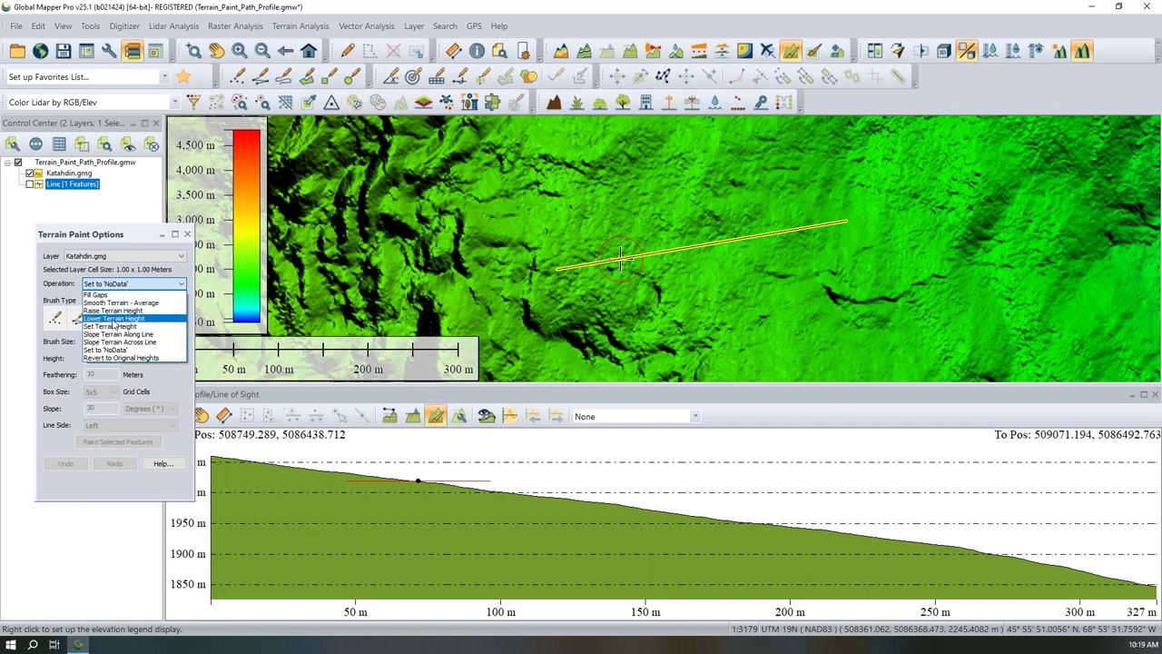
{"action": "left_click", "coordinate": [111, 310]}
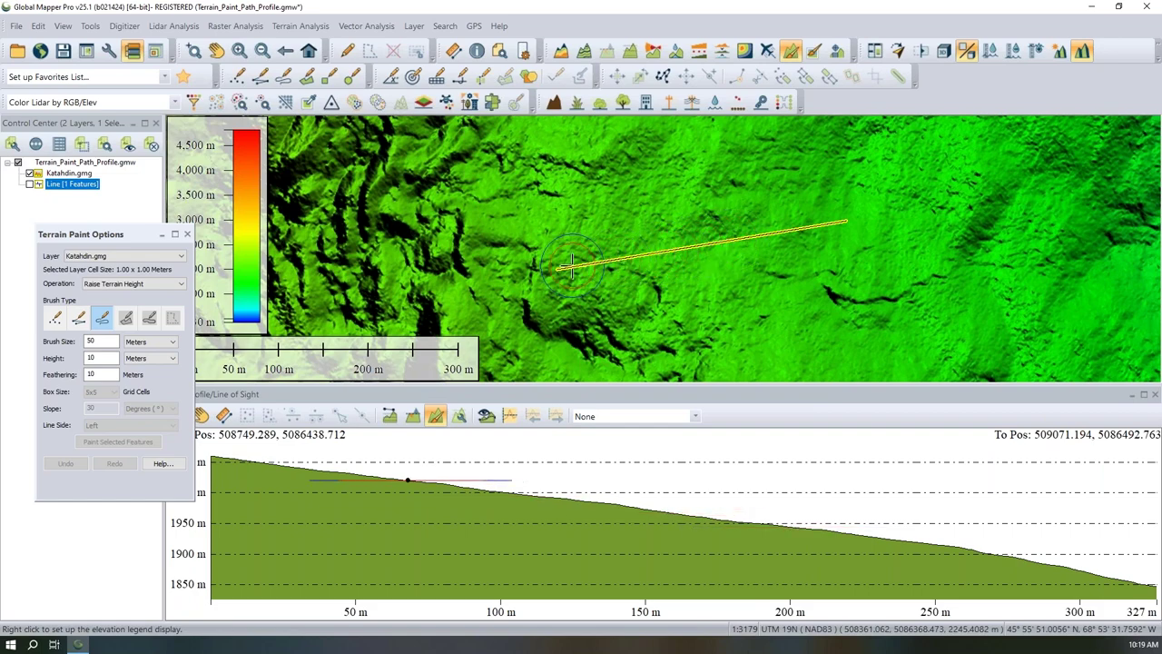
- Use a 50 m brush and 10 m height, paint a trial raised stroke across the slope, then undo it
{"action": "left_click", "coordinate": [96, 340]}
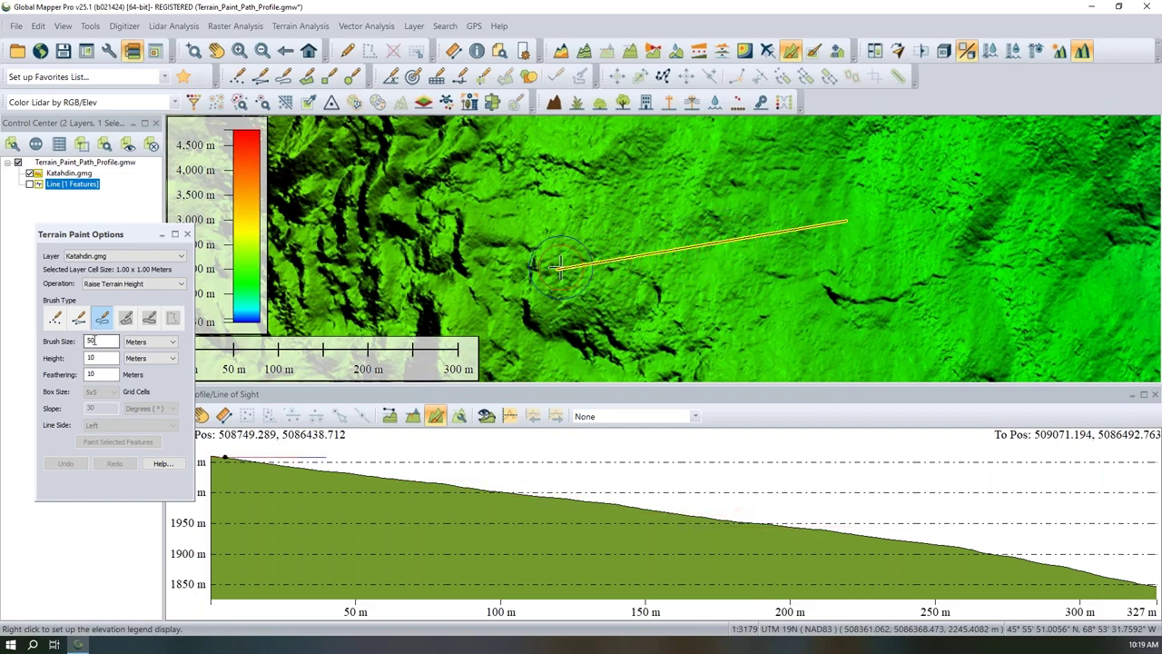
{"action": "double_click", "coordinate": [89, 358]}
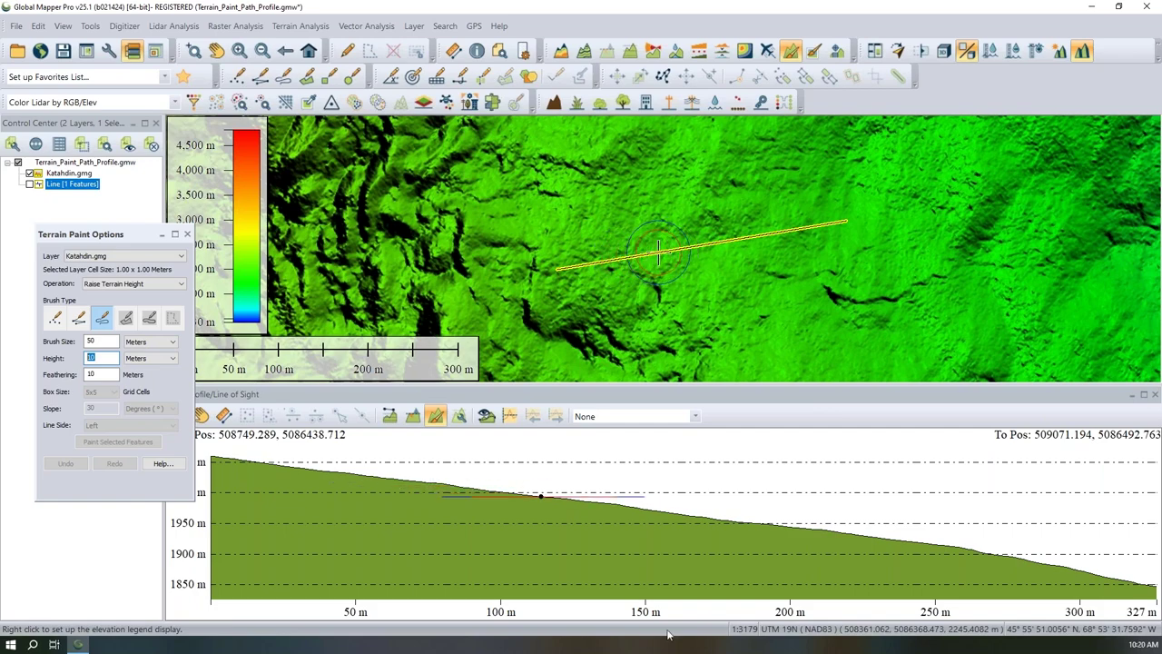
{"action": "mouse_move", "coordinate": [659, 254]}
{"action": "left_mouse_down"}
{"action": "mouse_move", "coordinate": [709, 241]}
{"action": "mouse_move", "coordinate": [619, 259]}
{"action": "mouse_move", "coordinate": [743, 238]}
{"action": "left_mouse_up"}
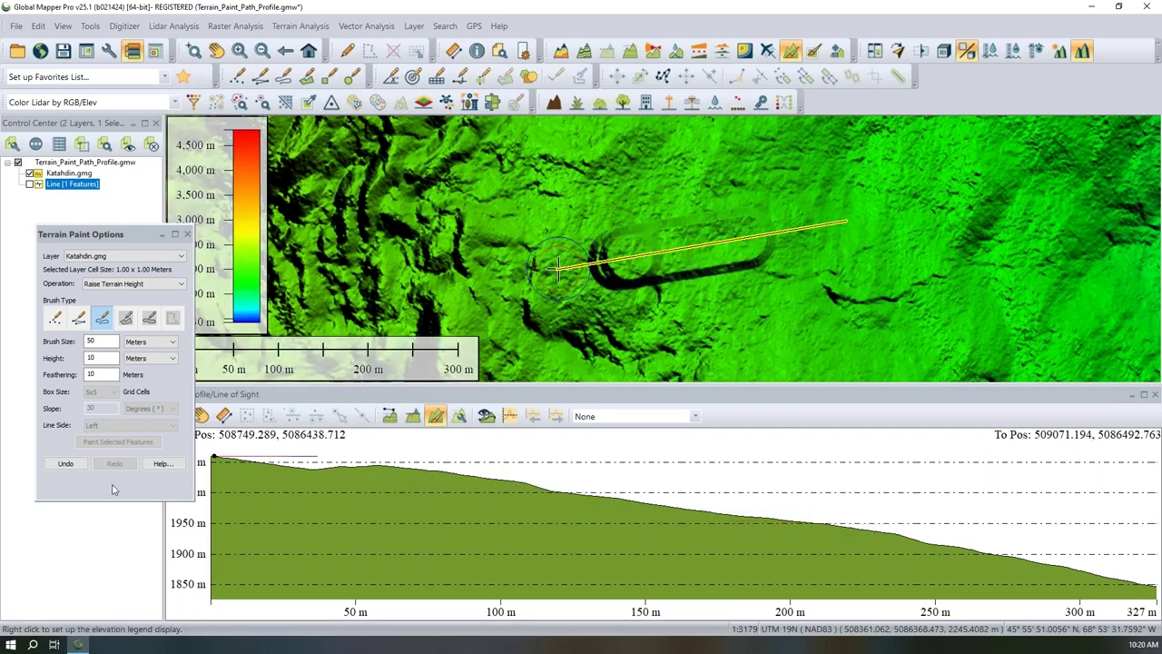
{"action": "left_click", "coordinate": [58, 465]}
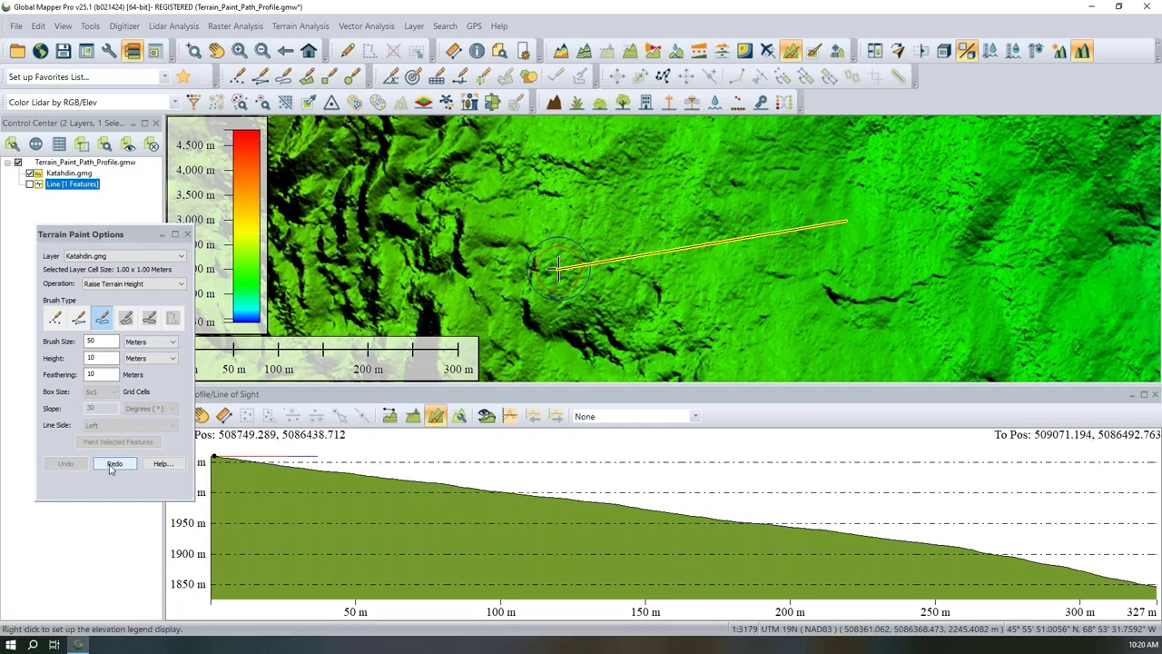
{"action": "left_click", "coordinate": [78, 317]}
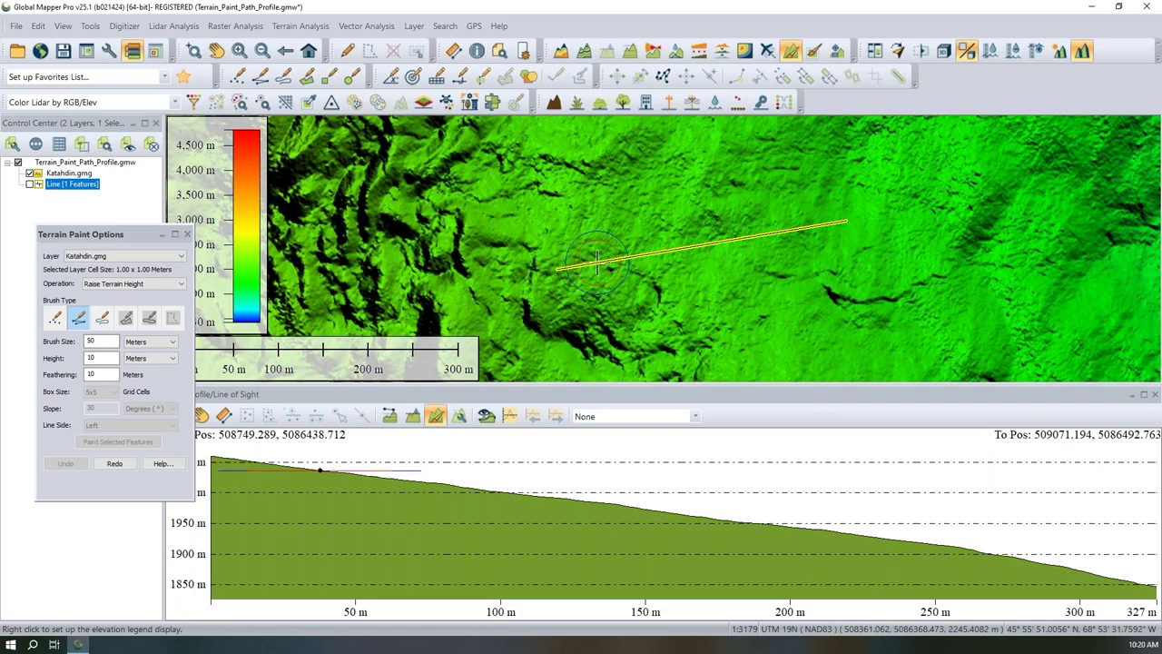
- Try raising terrain along the profile line, then shift the Terrain Paint Options slightly right
{"action": "left_click_drag", "start_coordinate": [397, 479], "coordinate": [808, 526]}
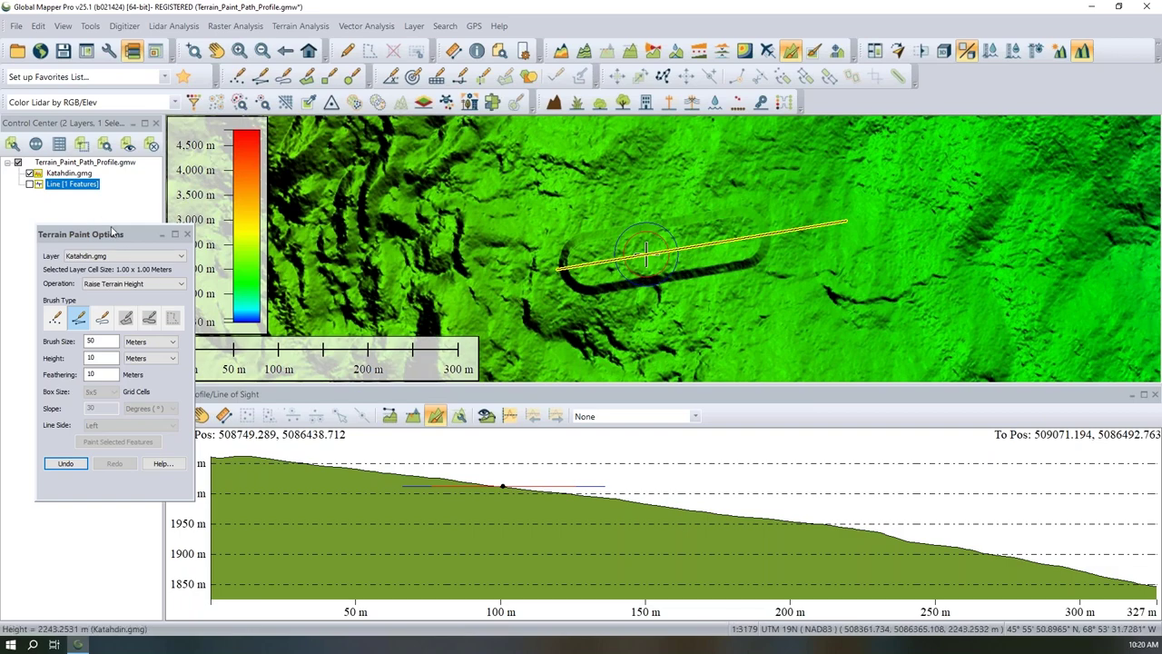
{"action": "left_click_drag", "start_coordinate": [109, 235], "coordinate": [125, 229]}
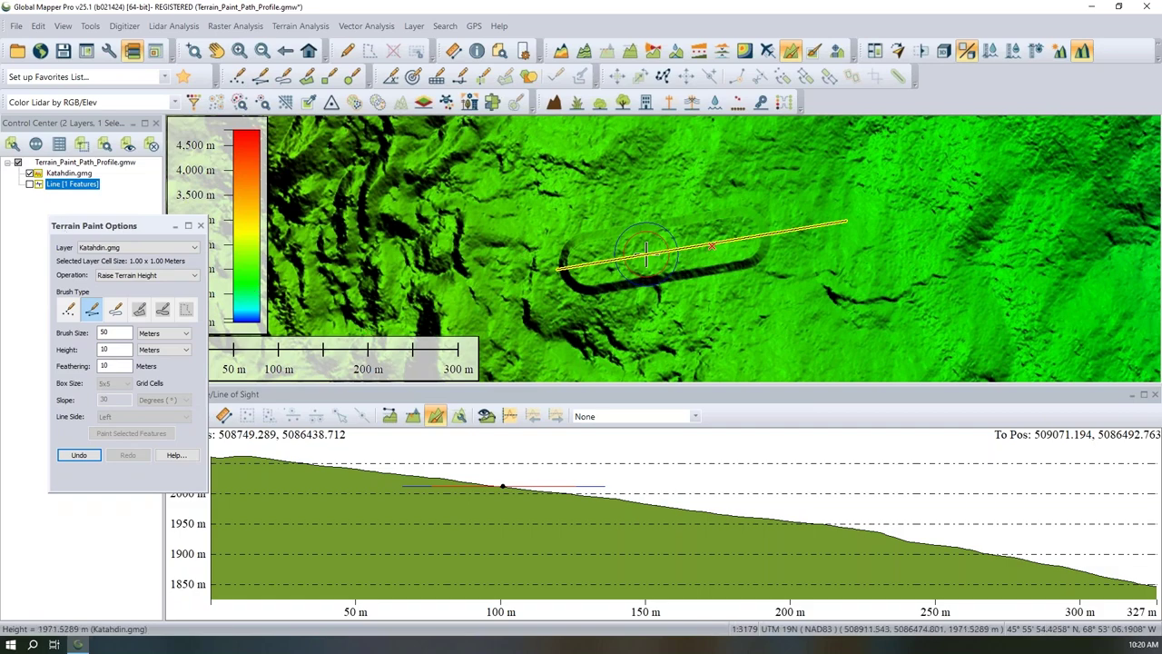
{"action": "left_click", "coordinate": [121, 275]}
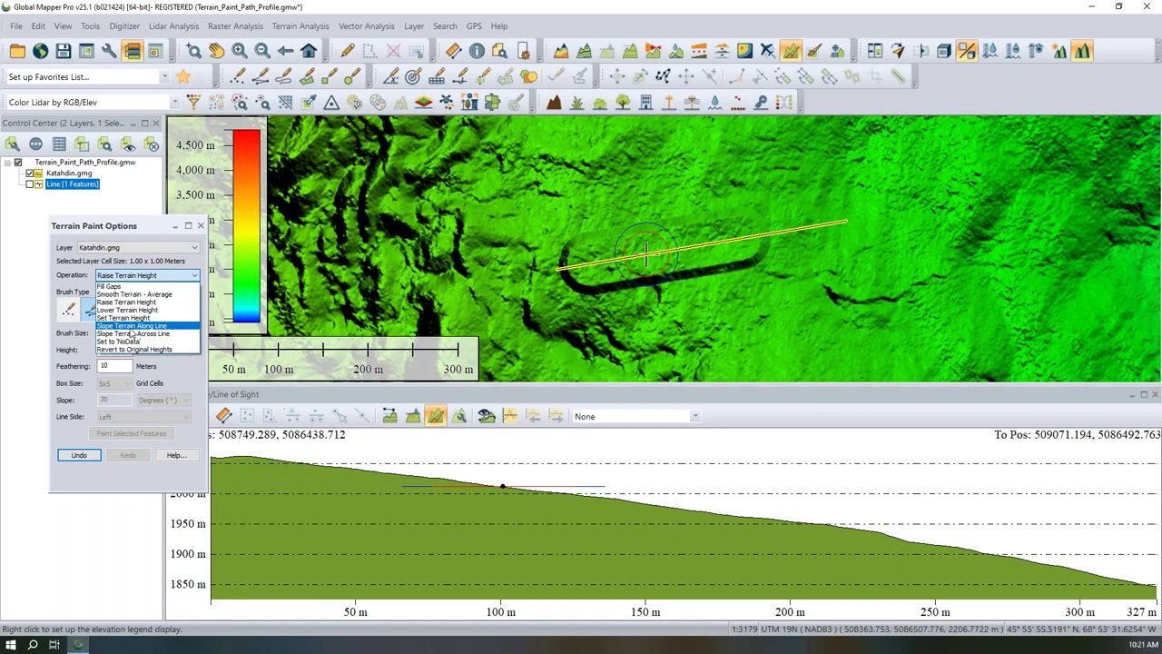
- Apply Slope Terrain Along Line at 30° to the drawn line on the Katahdin terrain
{"action": "left_click", "coordinate": [131, 327]}
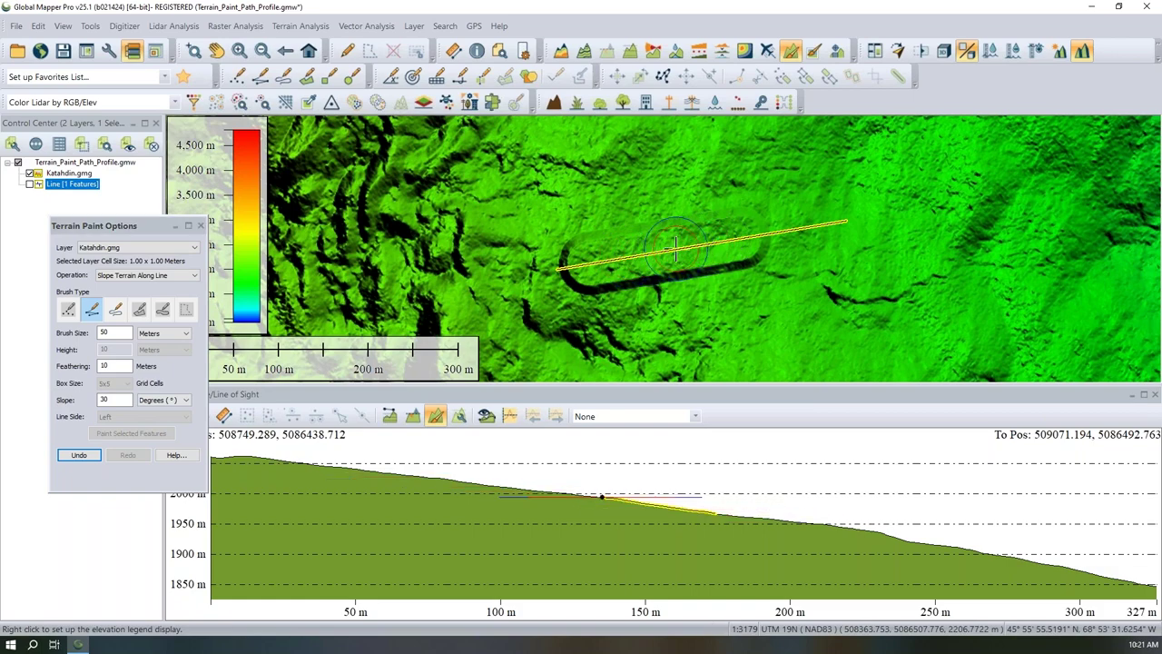
{"action": "left_click", "coordinate": [599, 261]}
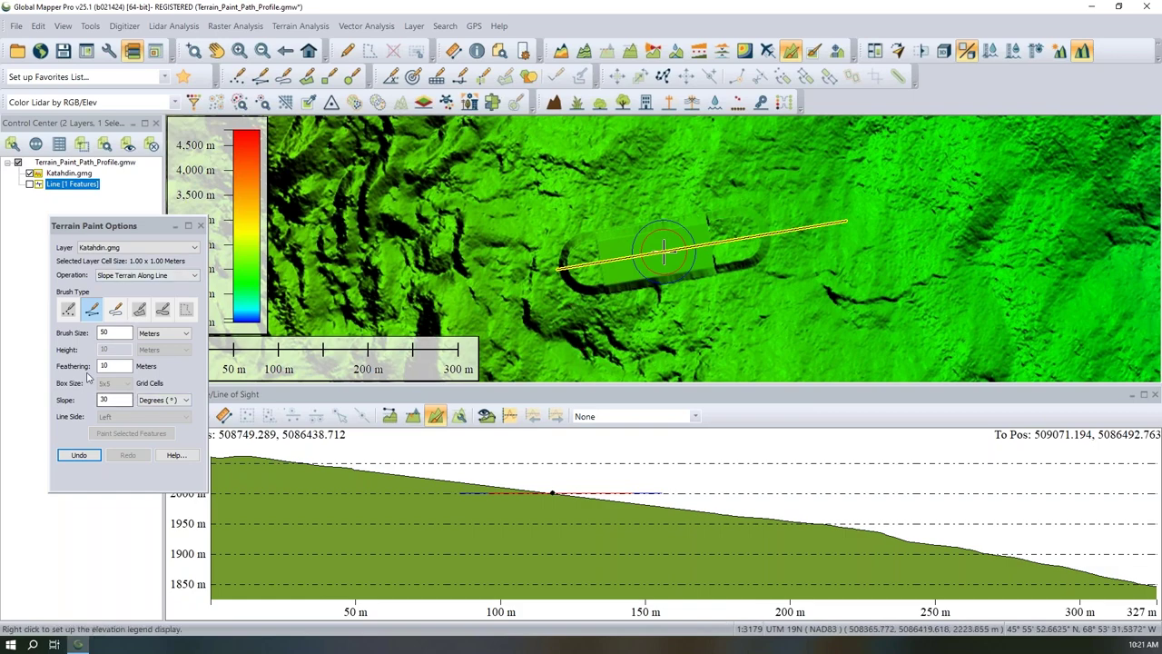
- Switch the paint operation to Slope Terrain Across Line, Left side, at 30°
{"action": "left_click", "coordinate": [132, 274]}
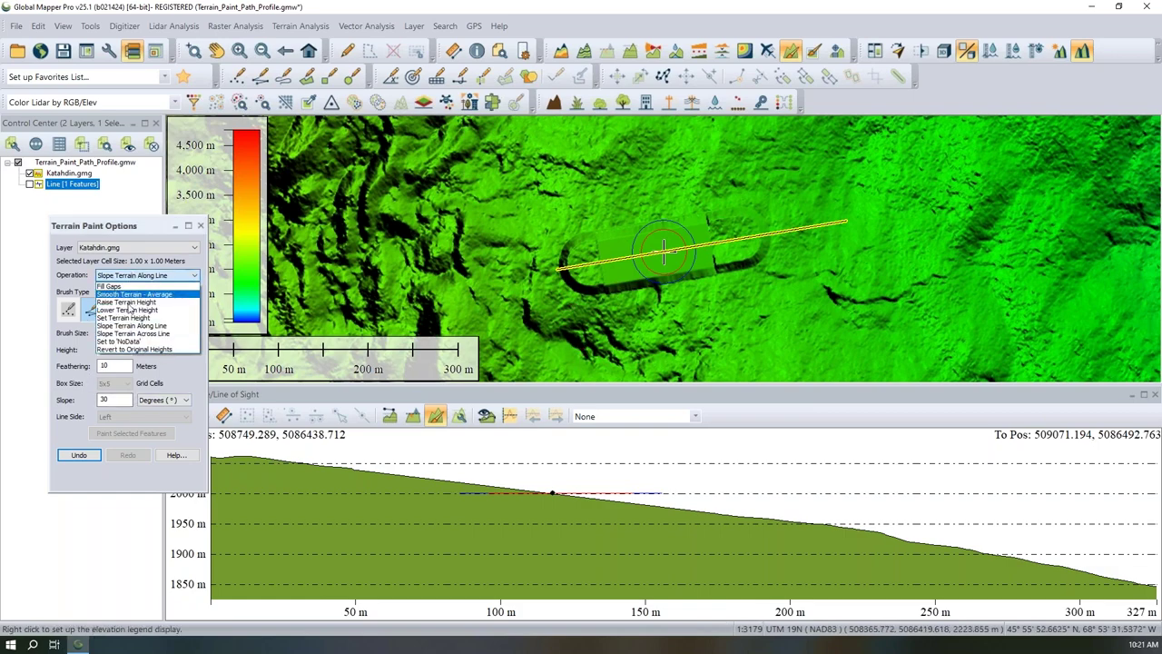
{"action": "left_click", "coordinate": [132, 334]}
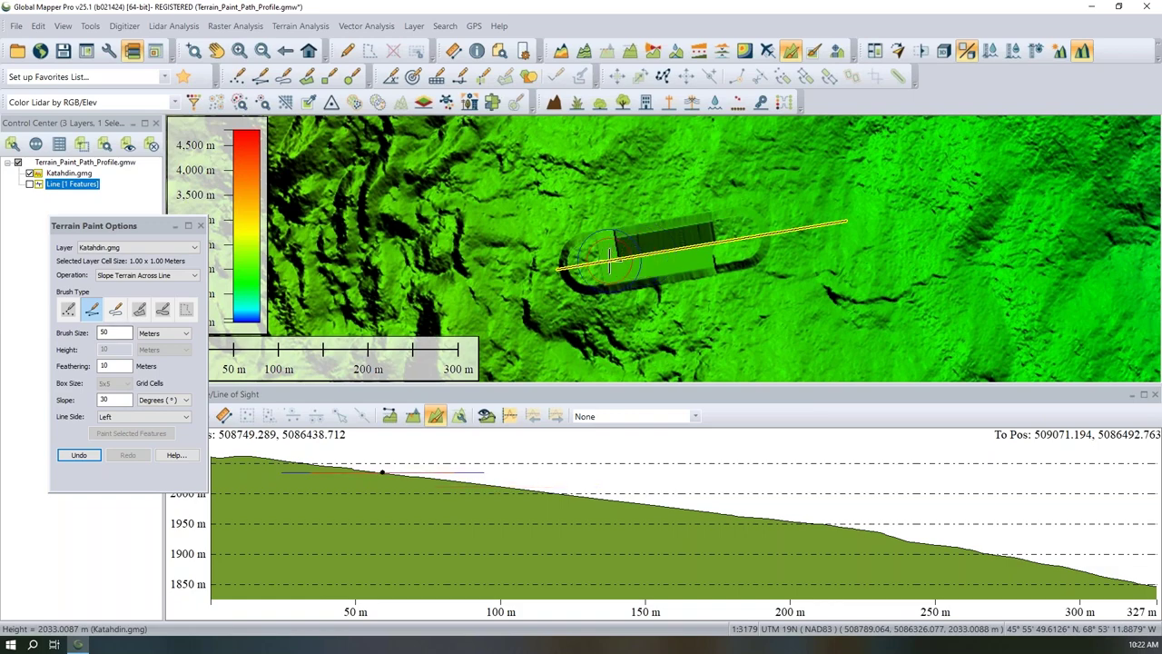
- Close Terrain Paint Options and read an elevation at a point on the path profile
{"action": "left_click", "coordinate": [201, 227]}
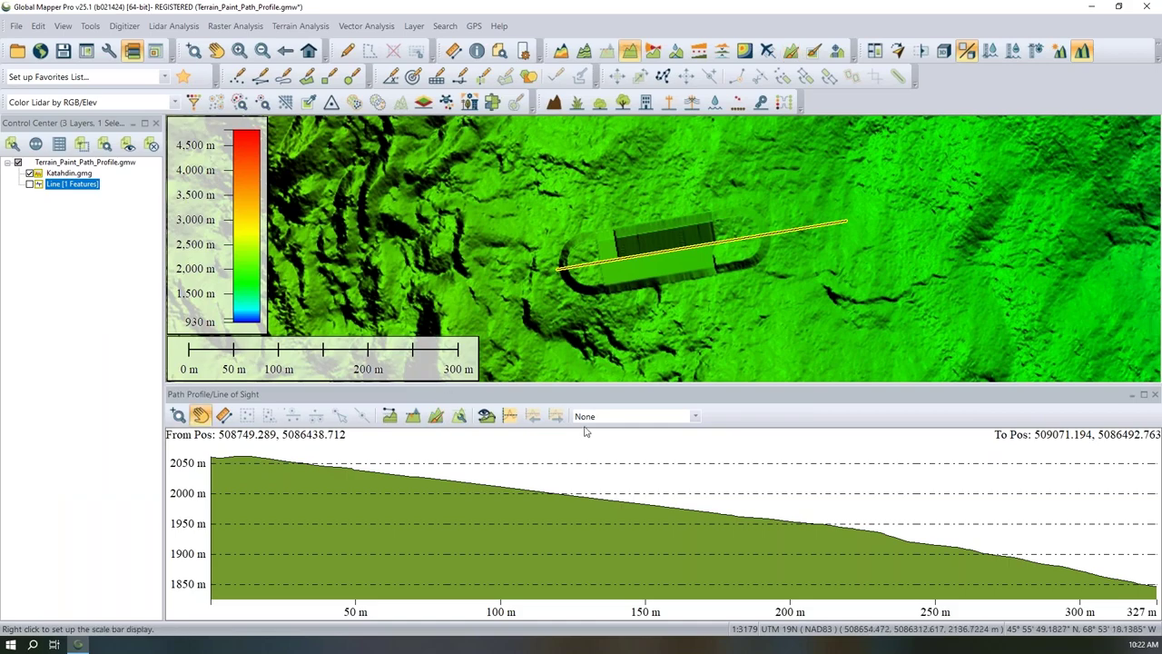
{"action": "left_click", "coordinate": [608, 486]}
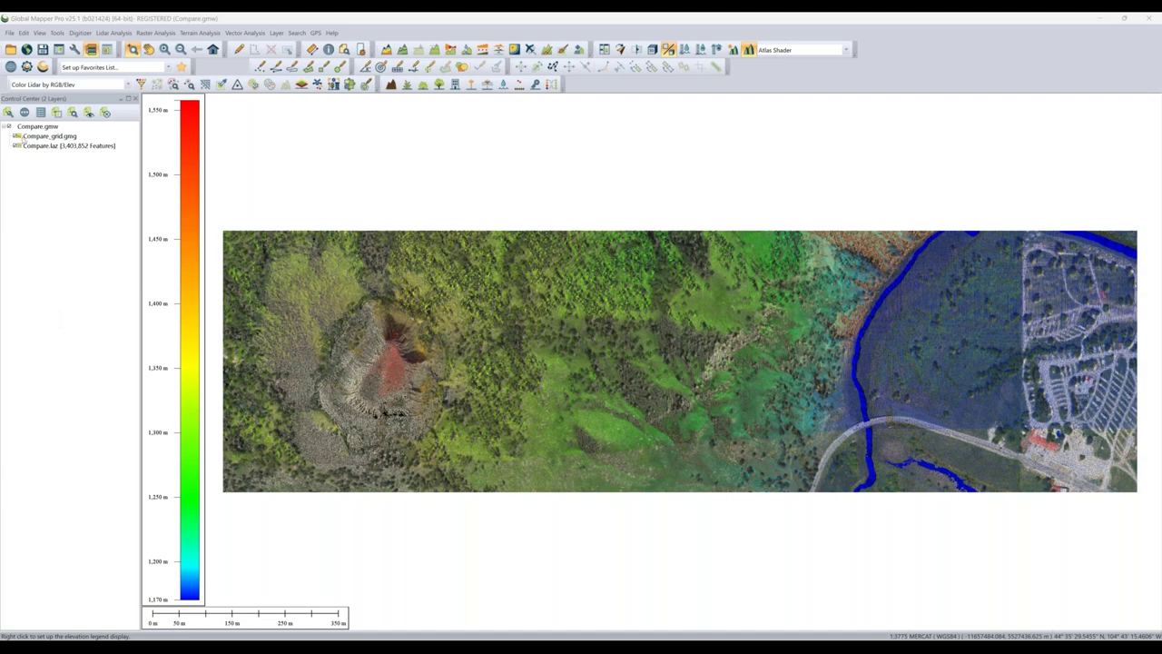
- Hide Compare_grid.gmg and display the Compare terrain and lidar in the 3D Viewer
{"action": "left_click", "coordinate": [15, 137]}
{"action": "left_click", "coordinate": [16, 137]}
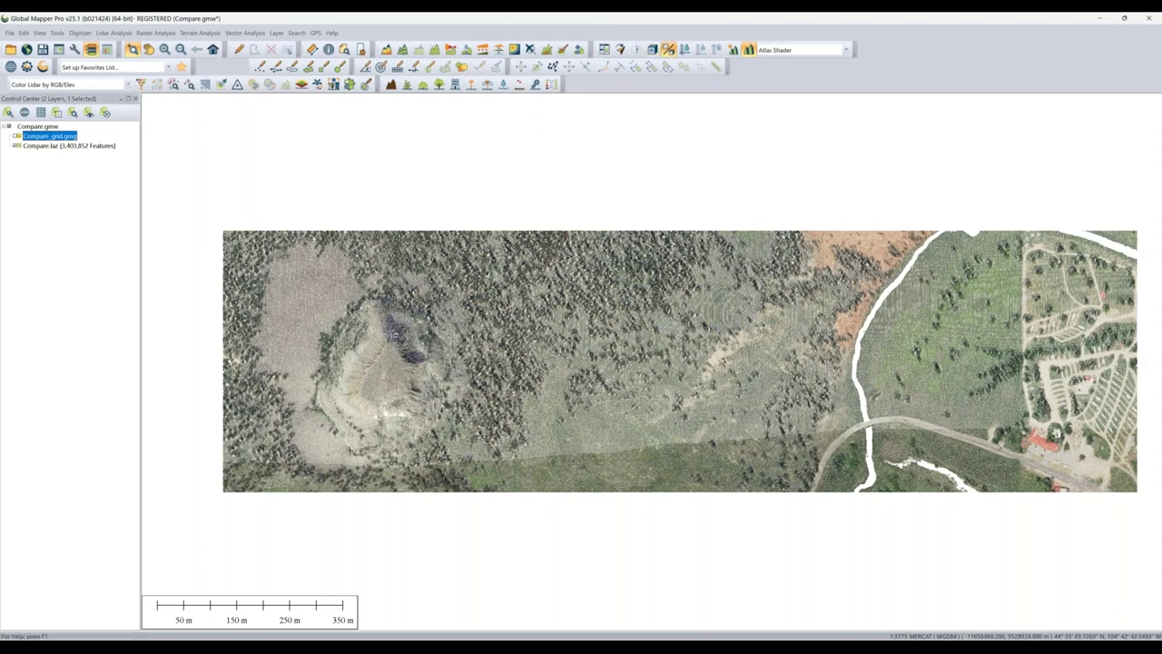
{"action": "left_click", "coordinate": [652, 49]}
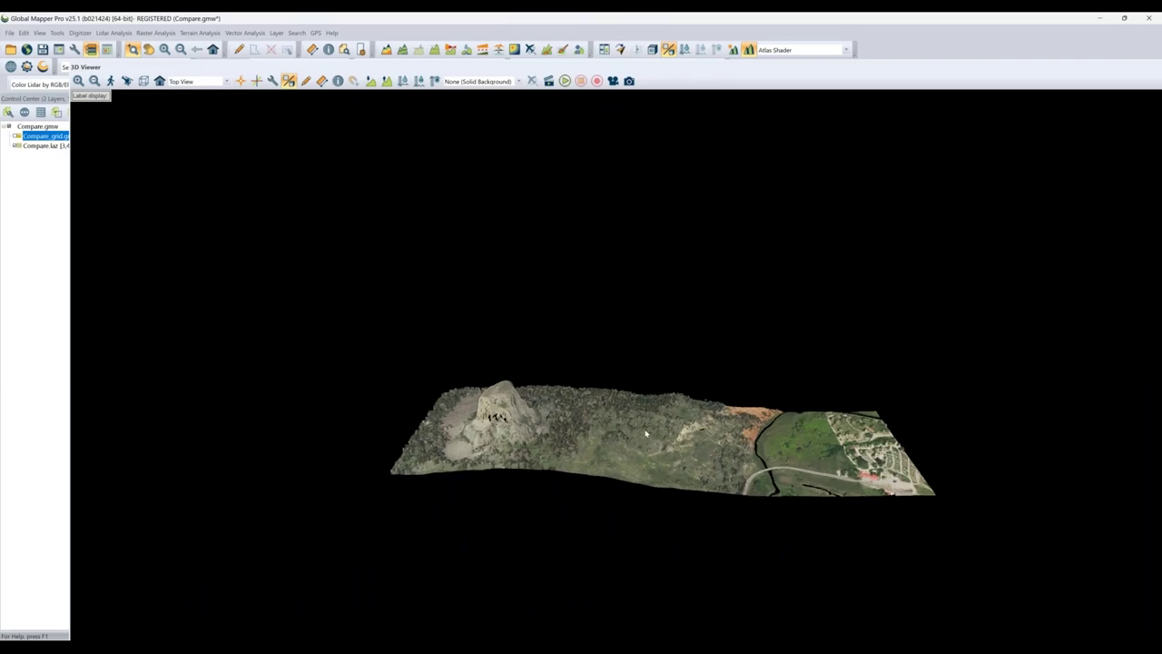
- Orbit to a low oblique view facing the butte, then undock the 3D Viewer into a floating window
{"action": "left_click_drag", "start_coordinate": [645, 434], "coordinate": [599, 487]}
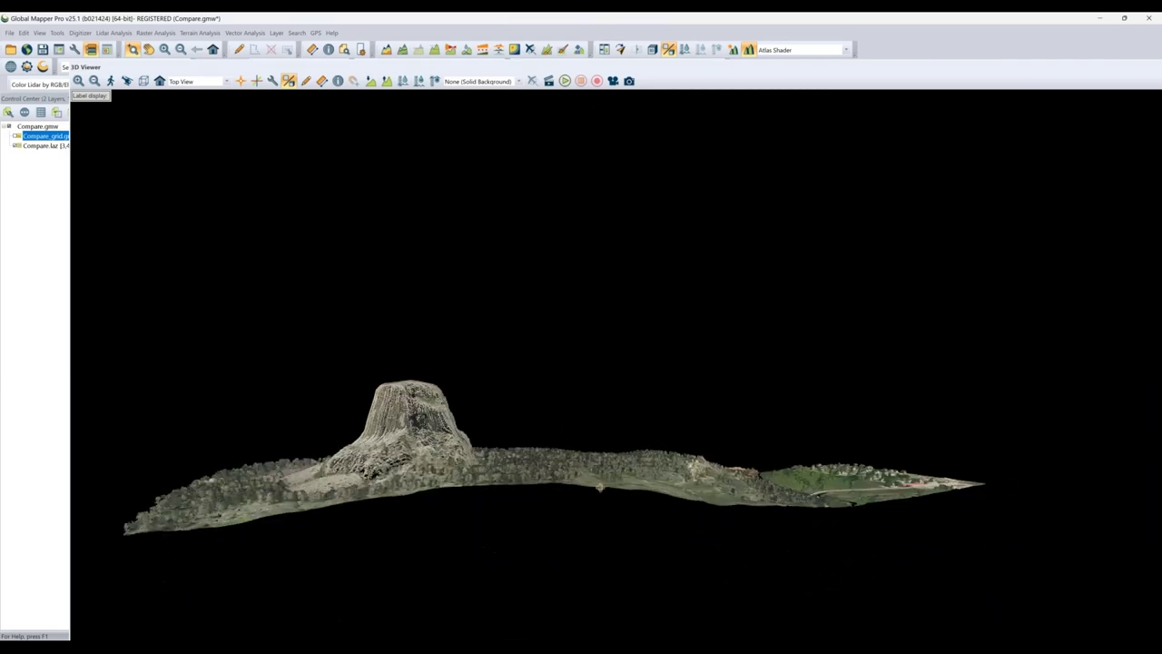
{"action": "left_click_drag", "start_coordinate": [697, 482], "coordinate": [627, 445]}
{"action": "left_click_drag", "start_coordinate": [536, 462], "coordinate": [513, 462]}
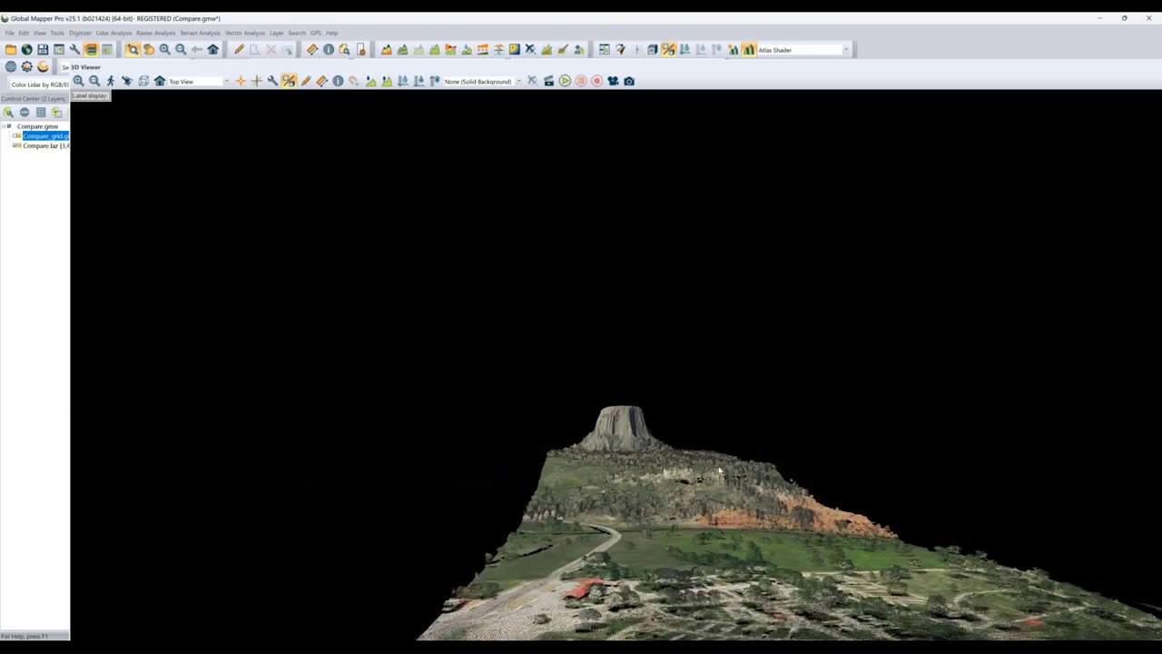
{"action": "left_click_drag", "start_coordinate": [722, 471], "coordinate": [608, 521]}
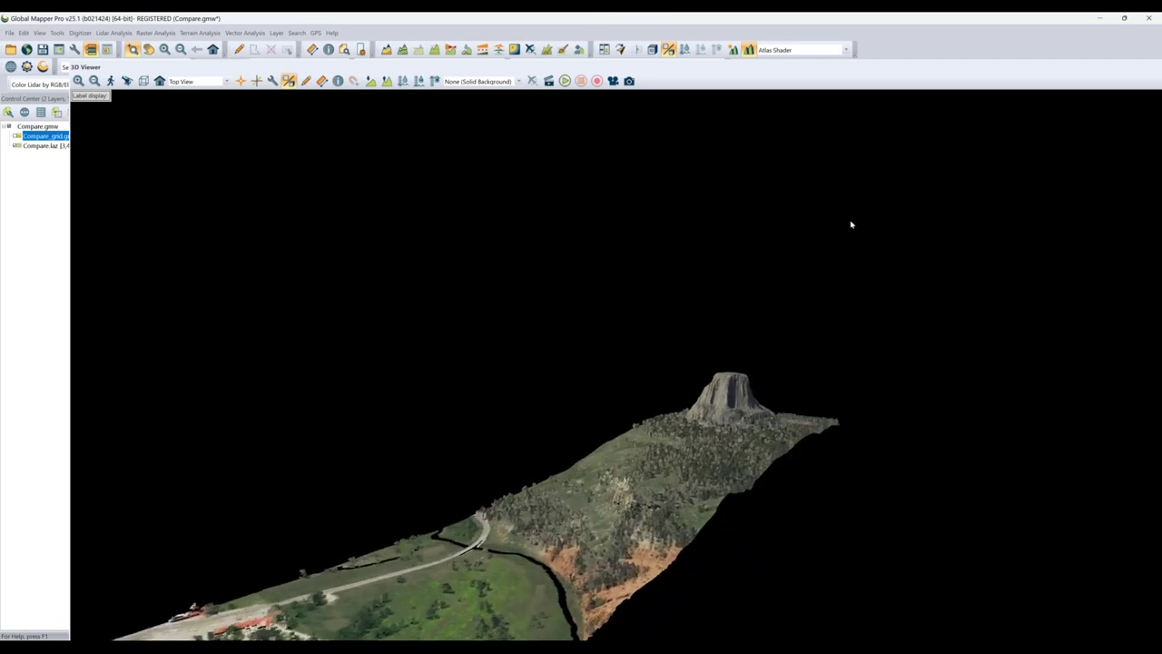
{"action": "left_click_drag", "start_coordinate": [1053, 68], "coordinate": [884, 124]}
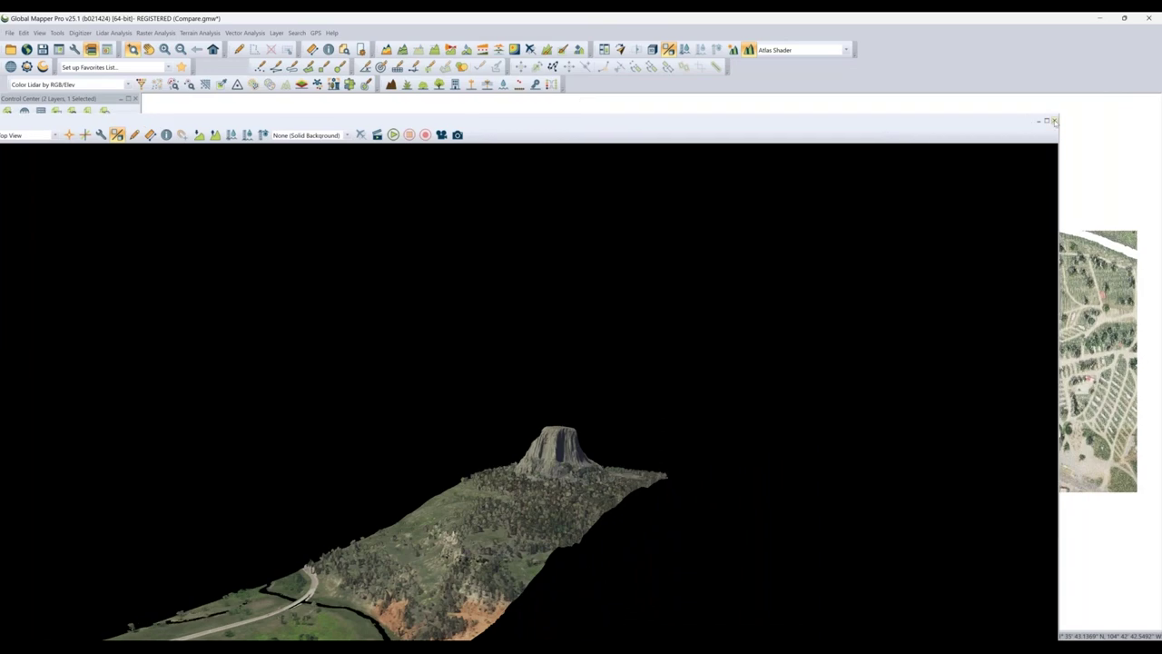
- Close the 3D viewer, show Compare_grid.gmg and redisplay Compare.laz over it
{"action": "left_click", "coordinate": [1056, 119]}
{"action": "left_click", "coordinate": [15, 146]}
{"action": "left_click", "coordinate": [16, 146]}
{"action": "left_click", "coordinate": [46, 135]}
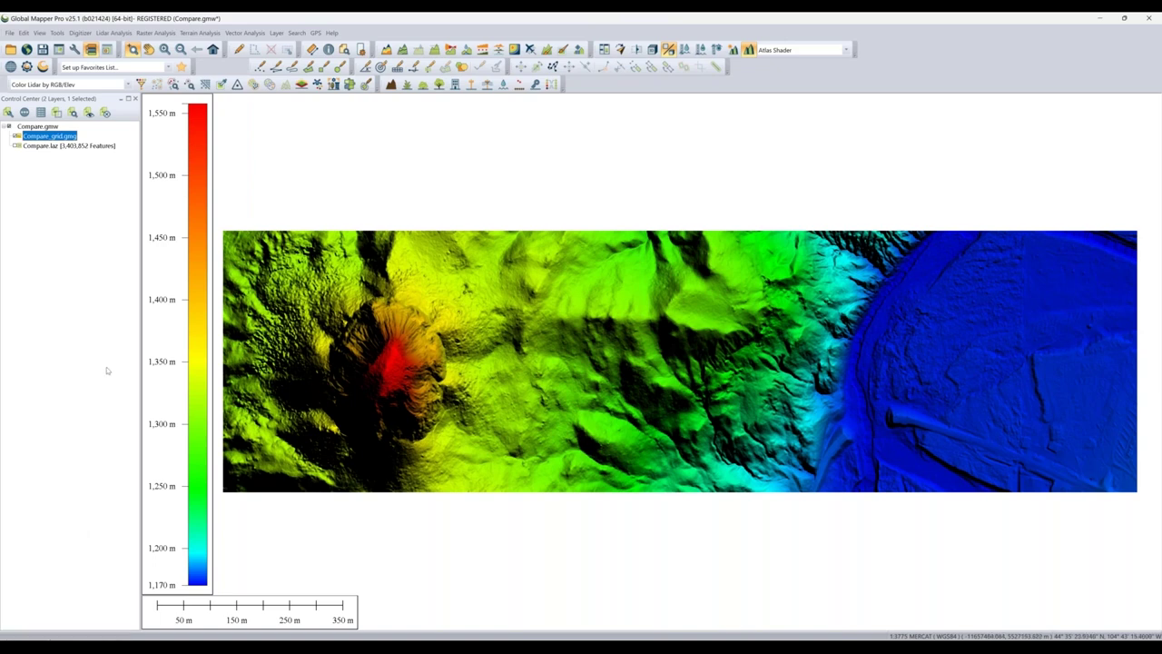
{"action": "left_click", "coordinate": [15, 146]}
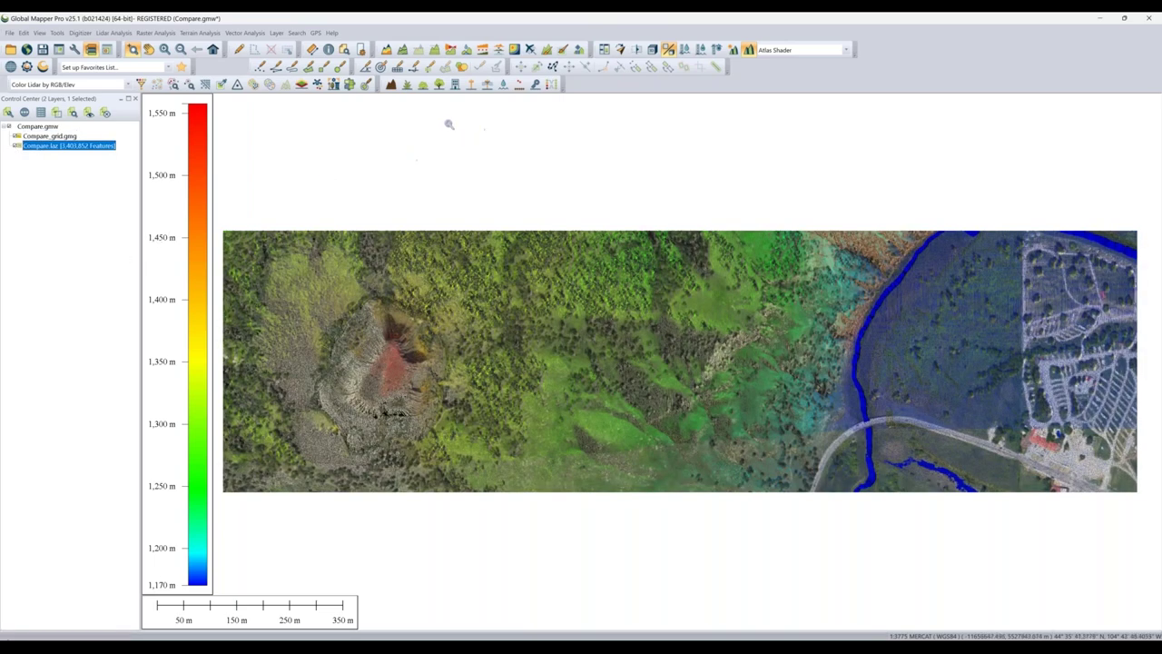
{"action": "left_click", "coordinate": [270, 84]}
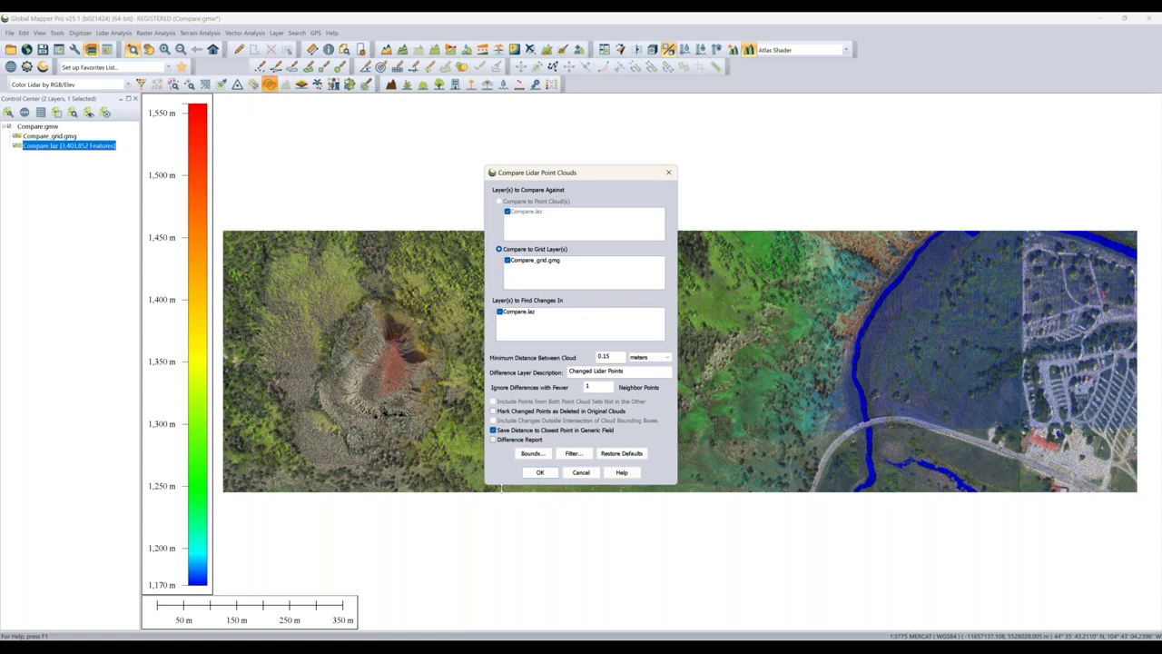
- Compare Compare.laz to the Compare_grid.gmg grid layer with a 0.15 m minimum distance
{"action": "left_click", "coordinate": [539, 472]}
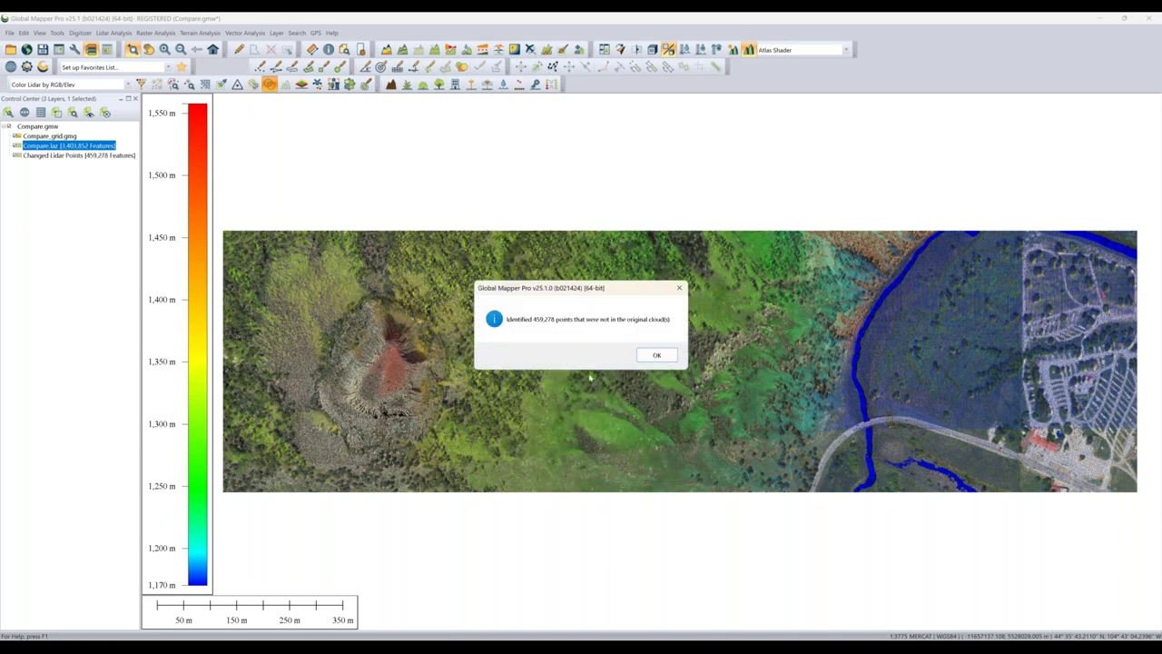
- Dismiss the result message, hide Compare.laz and Compare_grid.gmg, and view the changed points in 3D
{"action": "left_click", "coordinate": [656, 355]}
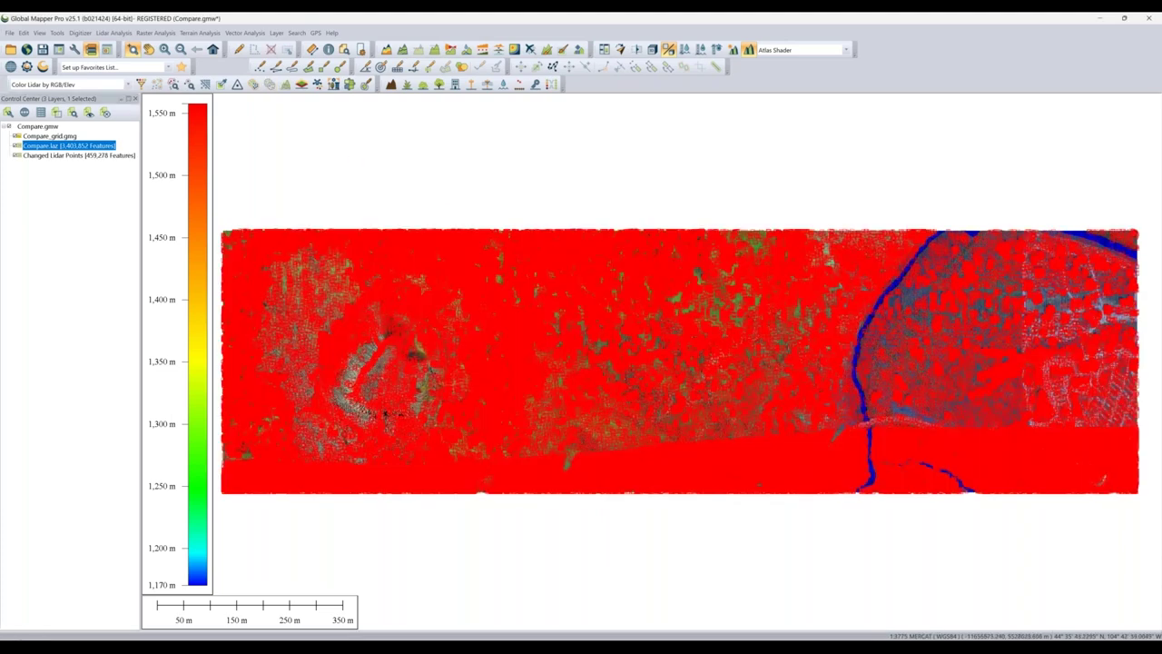
{"action": "left_click", "coordinate": [238, 49]}
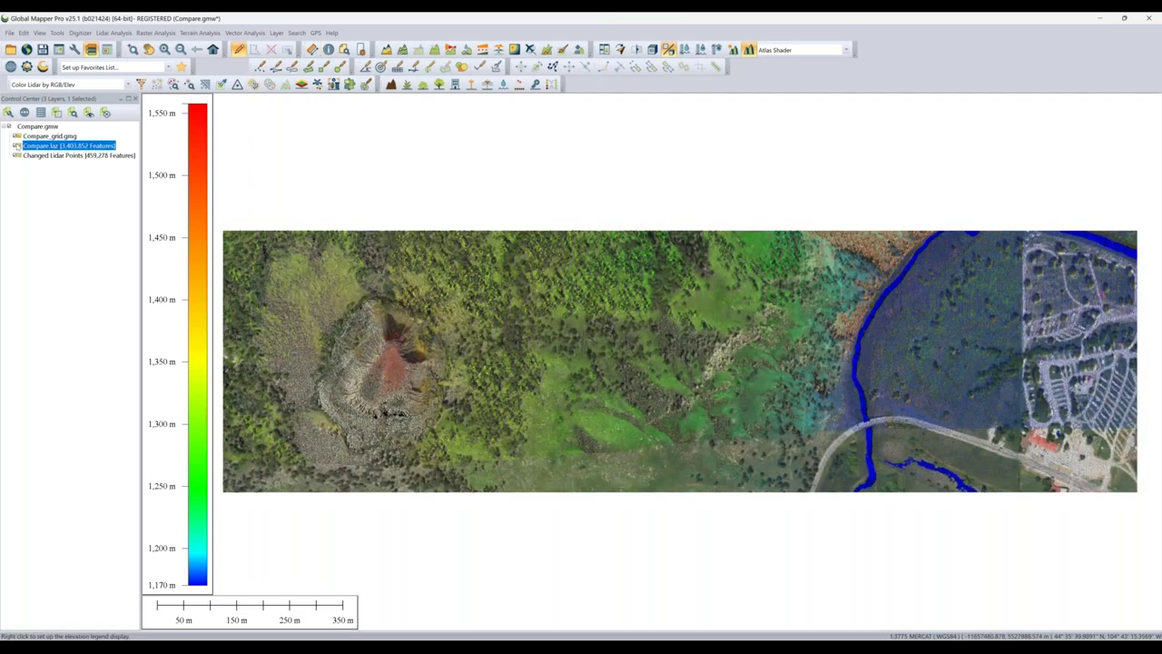
{"action": "left_click", "coordinate": [16, 146]}
{"action": "left_click", "coordinate": [16, 135]}
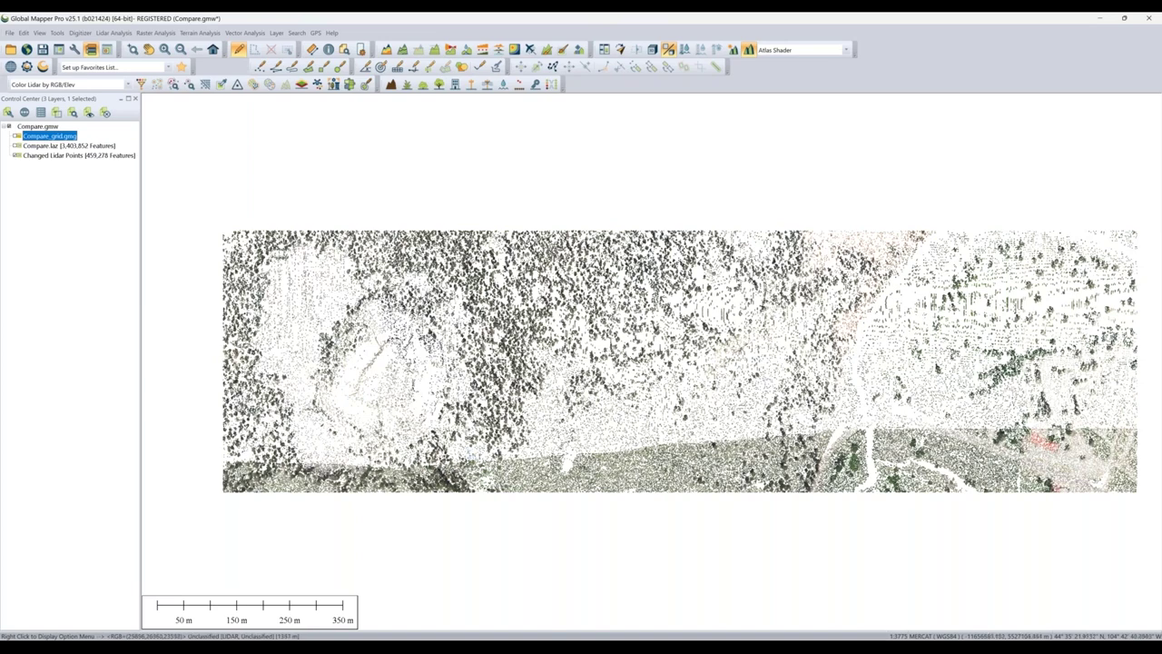
{"action": "scroll", "coordinate": [591, 379], "scroll_direction": "up", "scroll_amount": 1}
{"action": "scroll", "coordinate": [591, 372], "scroll_direction": "down", "scroll_amount": 1}
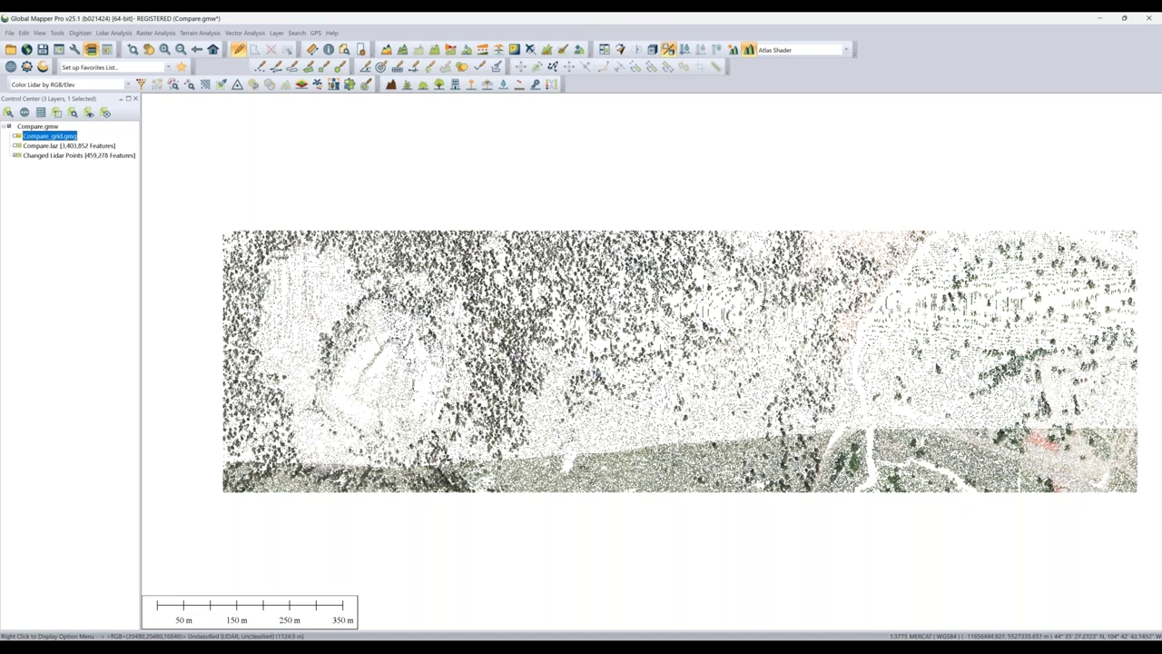
{"action": "left_click", "coordinate": [652, 49]}
{"action": "scroll", "coordinate": [394, 510], "scroll_direction": "up", "scroll_amount": 5}
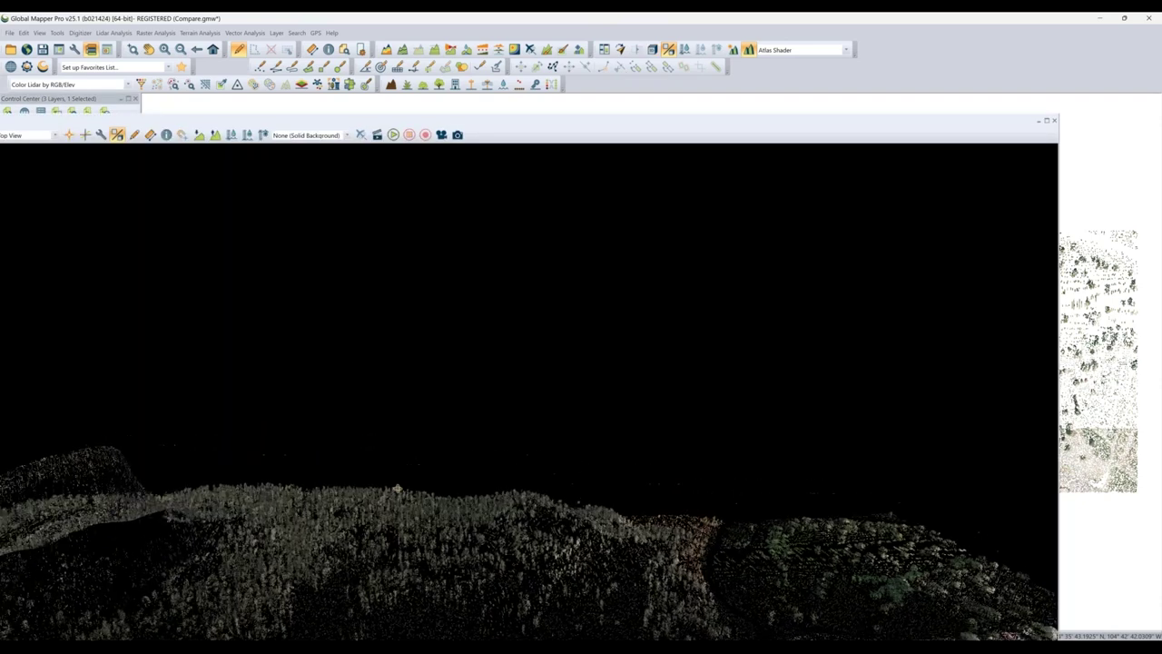
- Orbit the changed points to a low side-on view, then close the 3D viewer
{"action": "left_click_drag", "start_coordinate": [433, 467], "coordinate": [438, 550]}
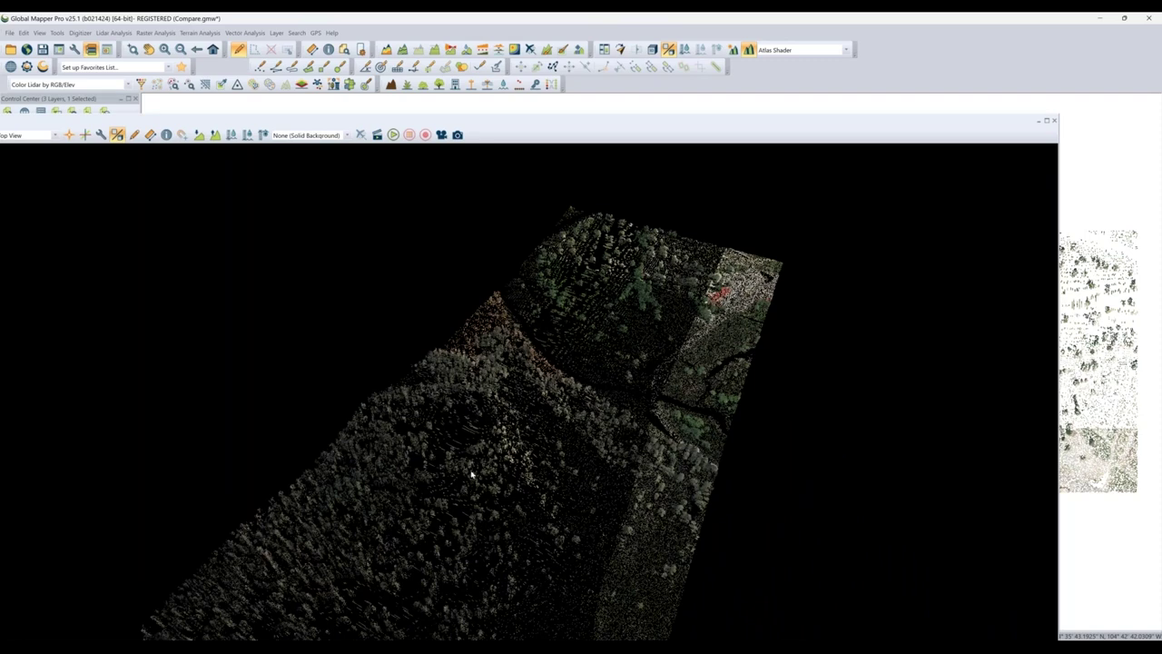
{"action": "left_click_drag", "start_coordinate": [364, 529], "coordinate": [392, 564]}
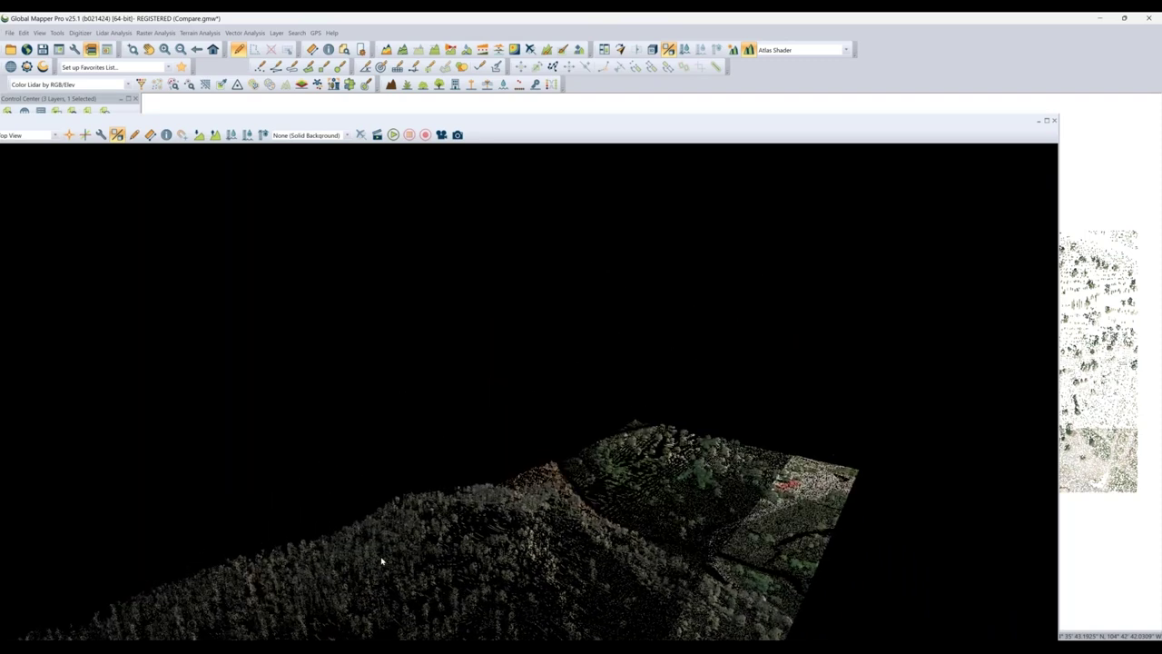
{"action": "left_click_drag", "start_coordinate": [426, 595], "coordinate": [288, 607]}
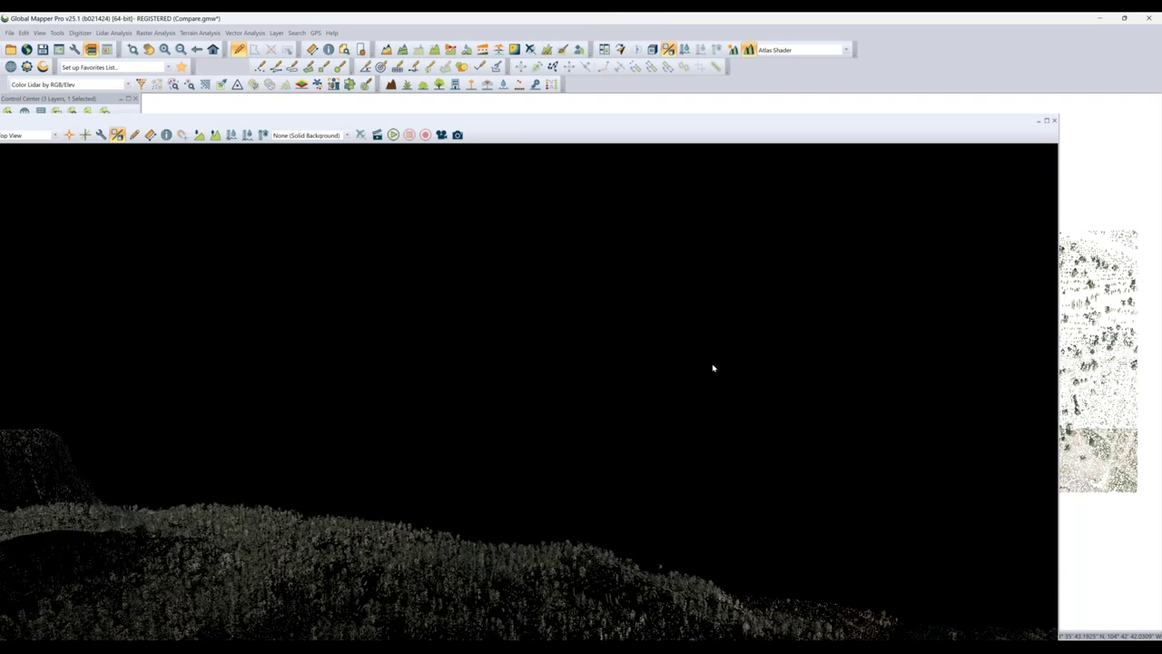
{"action": "left_click", "coordinate": [1054, 120]}
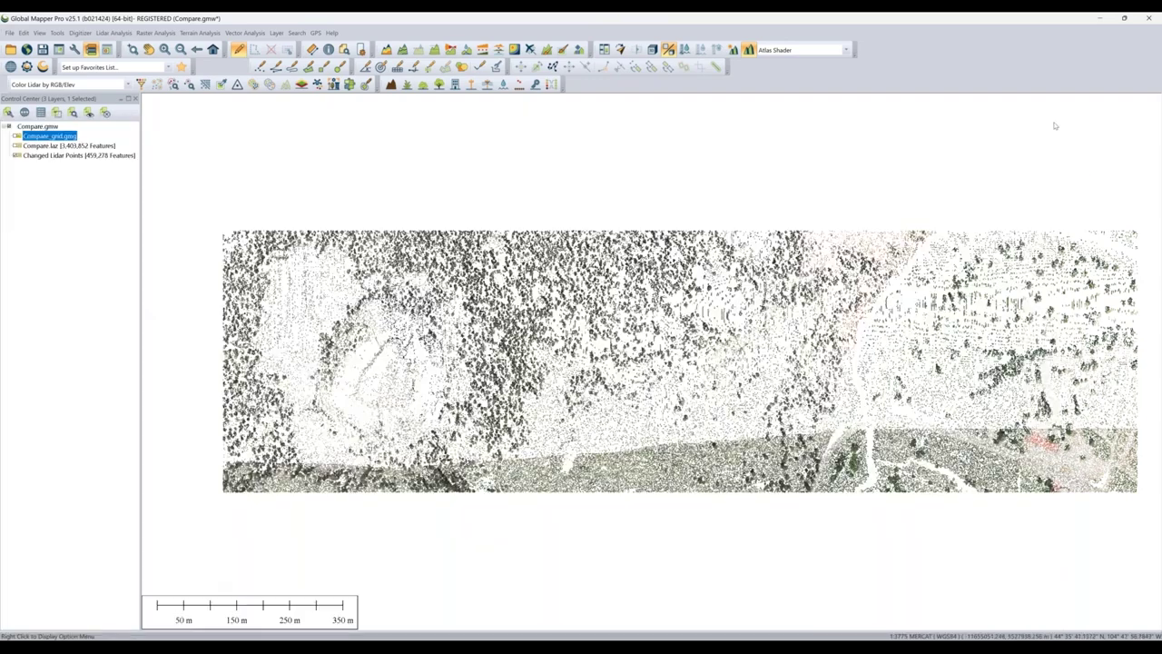
- Toggle the Changed Lidar Points layer off and back on over Compare_grid
{"action": "left_click", "coordinate": [20, 156]}
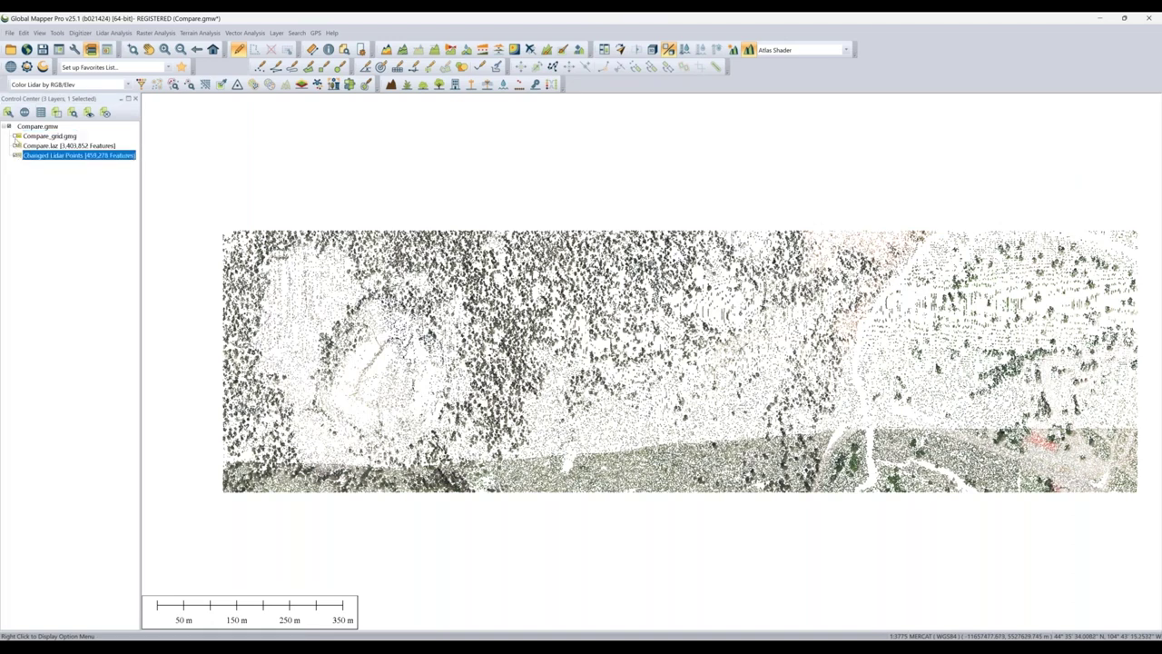
{"action": "left_click", "coordinate": [16, 155]}
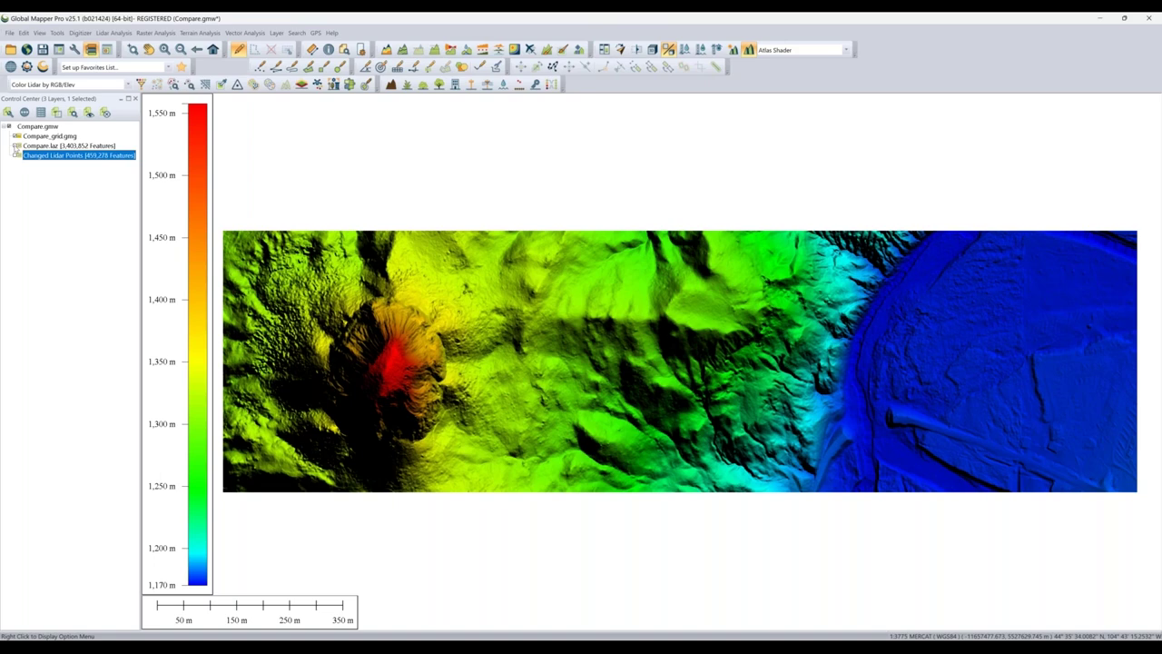
{"action": "left_click", "coordinate": [17, 155]}
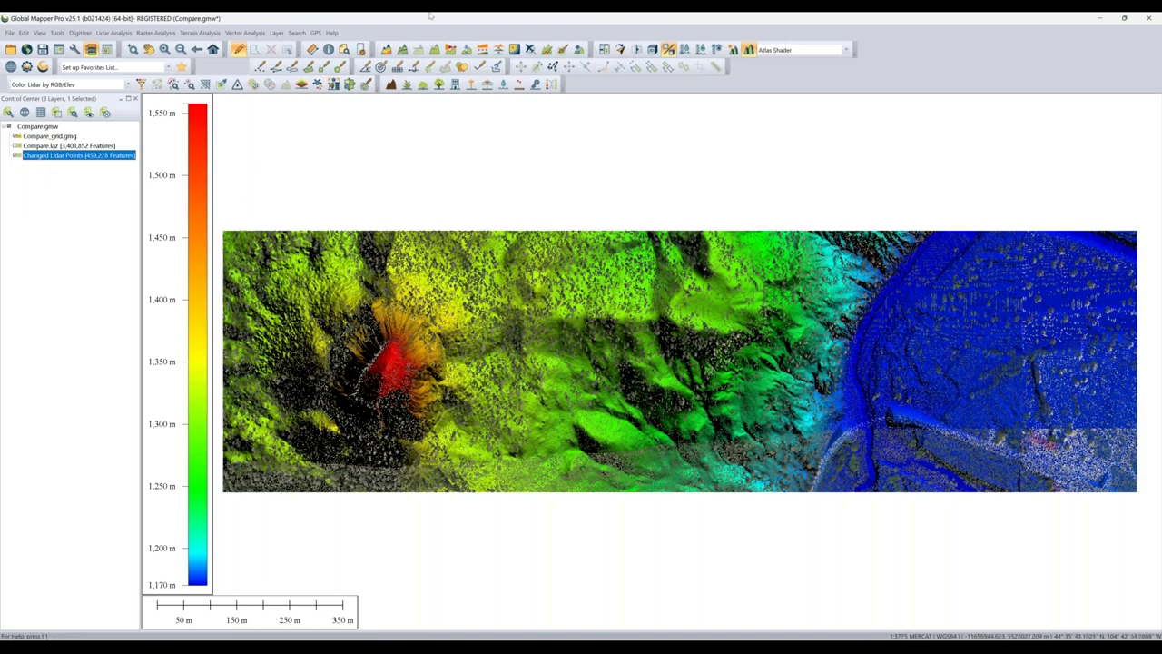
- Unload Compare.gmw, open Road_Subclassification.gmw and show Augusta_LiDAR.laz in 3D
{"action": "key", "text": "ctrl+u"}
{"action": "left_click", "coordinate": [611, 363]}
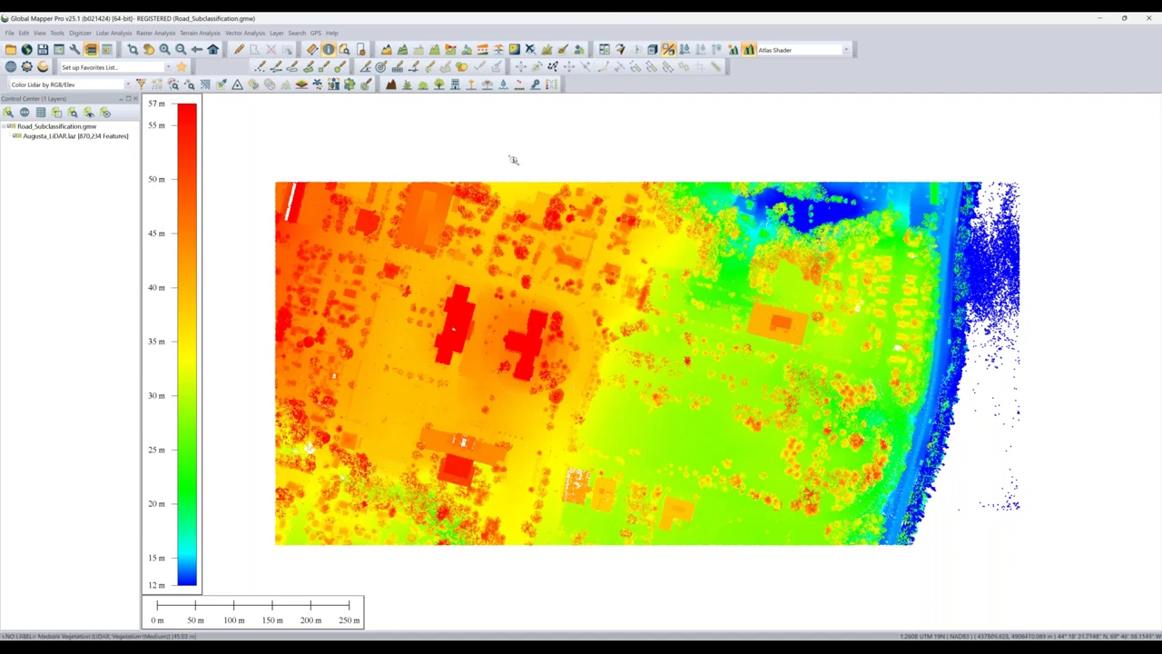
{"action": "left_click", "coordinate": [605, 49]}
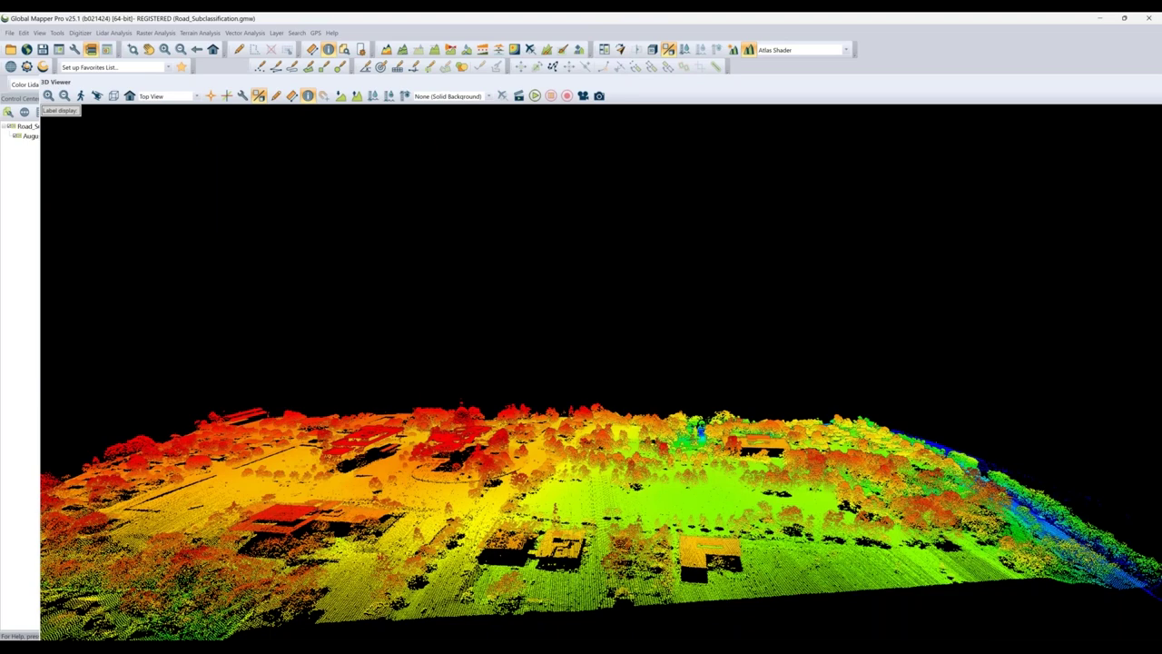
- Zoom and tilt Augusta_LiDAR.laz toward overhead, then re-dock and close the 3D Viewer
{"action": "scroll", "coordinate": [408, 524], "scroll_direction": "up", "scroll_amount": 2}
{"action": "left_click_drag", "start_coordinate": [690, 480], "coordinate": [695, 531]}
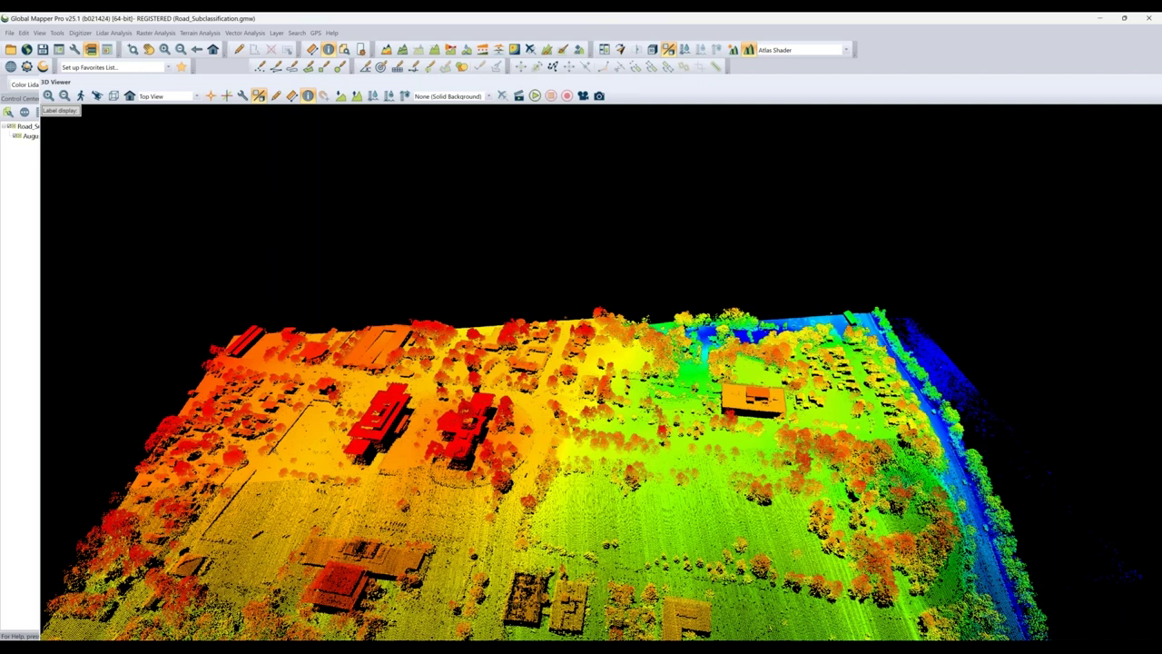
{"action": "double_click", "coordinate": [772, 79]}
{"action": "left_click", "coordinate": [1110, 115]}
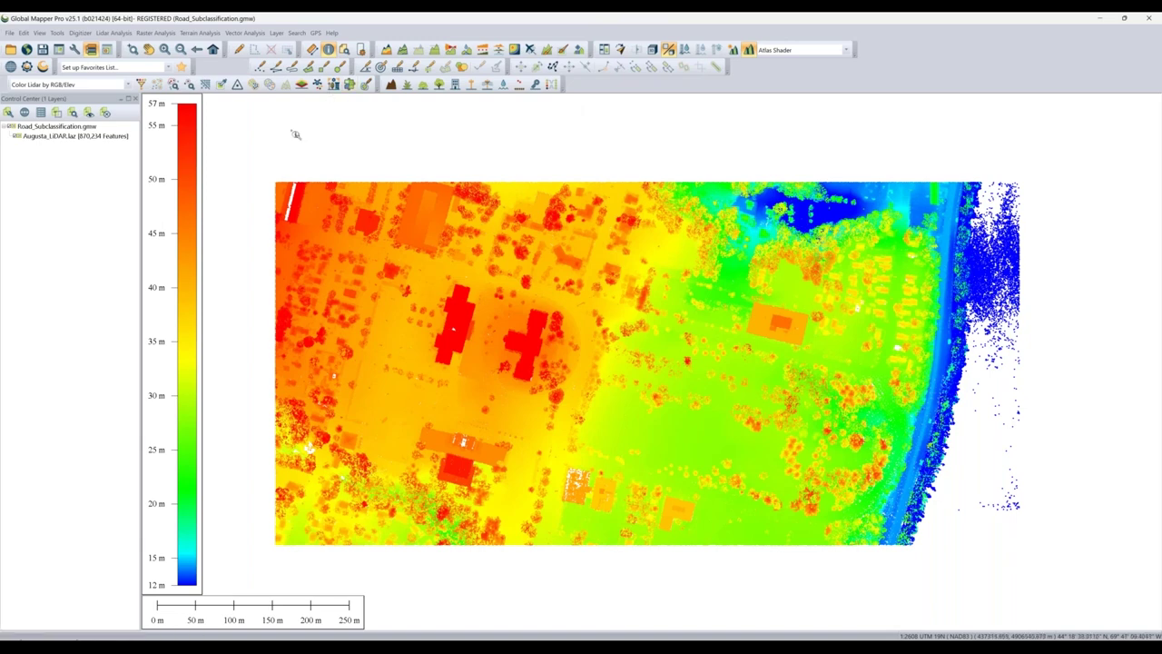
- Open Geometric Segmentation for Augusta_LiDAR.laz and the lidar colouring mode list
{"action": "left_click", "coordinate": [349, 85]}
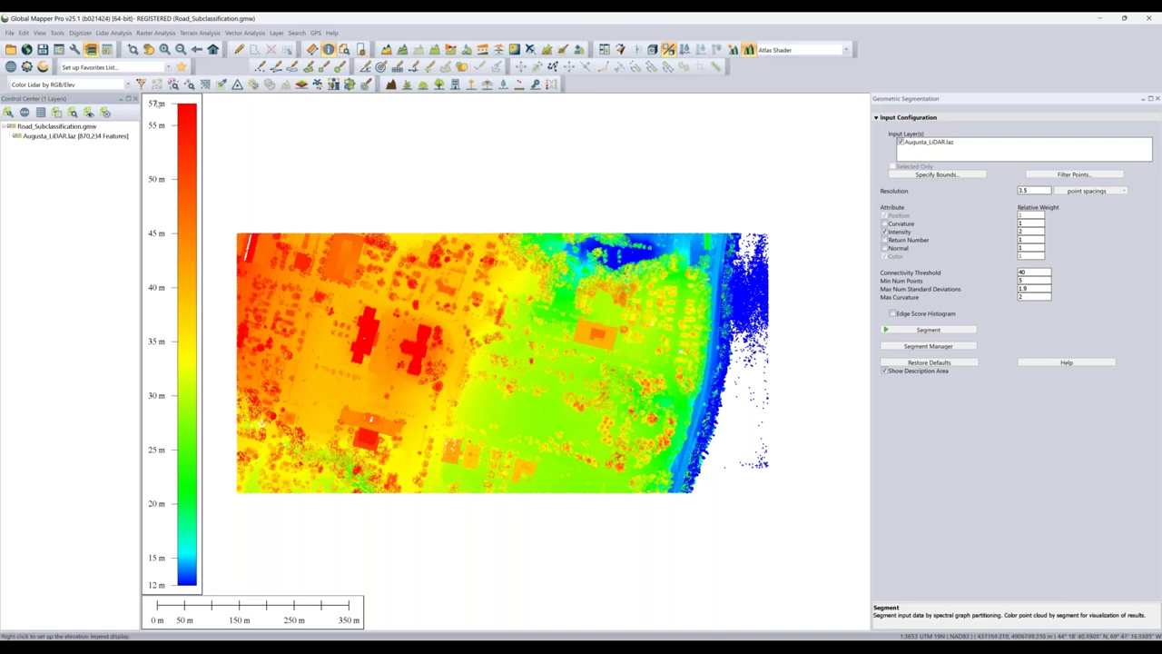
{"action": "left_click", "coordinate": [128, 83]}
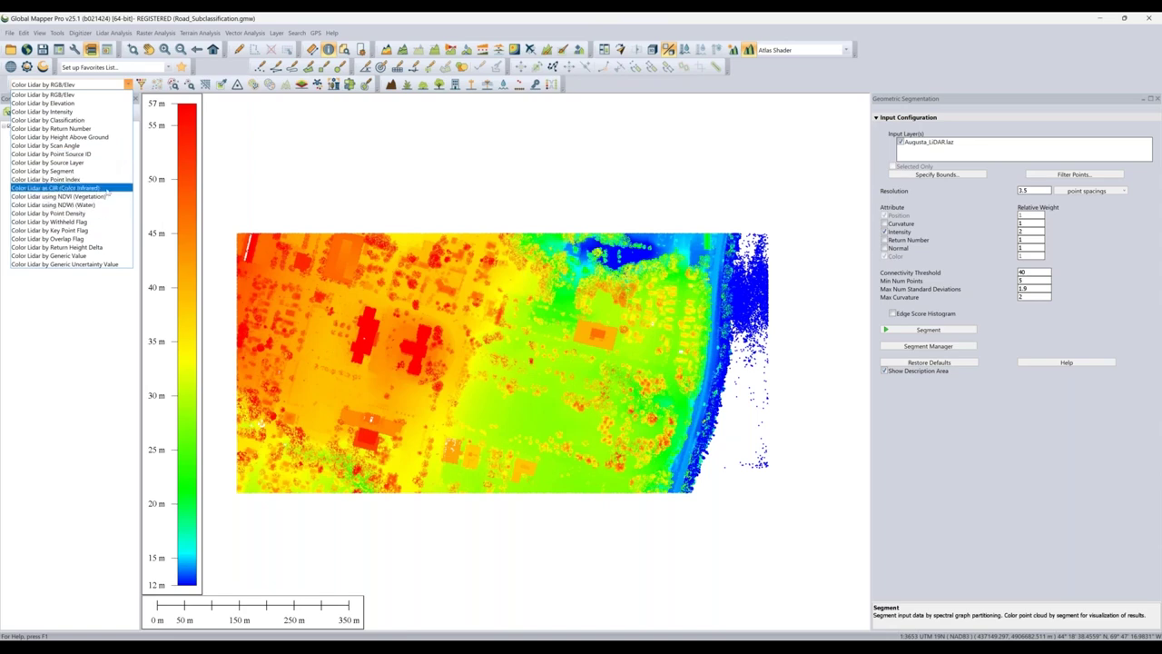
- Colour Augusta_LiDAR.laz by segment and pick the road, left strip and top-left segments
{"action": "left_click", "coordinate": [111, 170]}
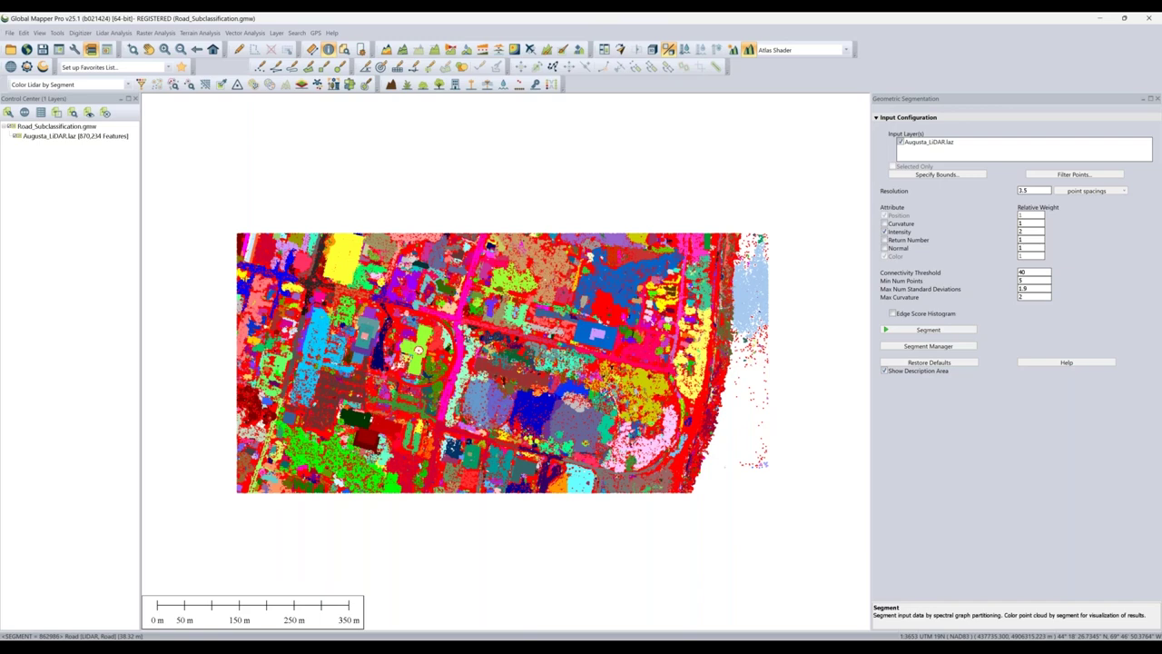
{"action": "scroll", "coordinate": [463, 338], "scroll_direction": "up", "scroll_amount": 1}
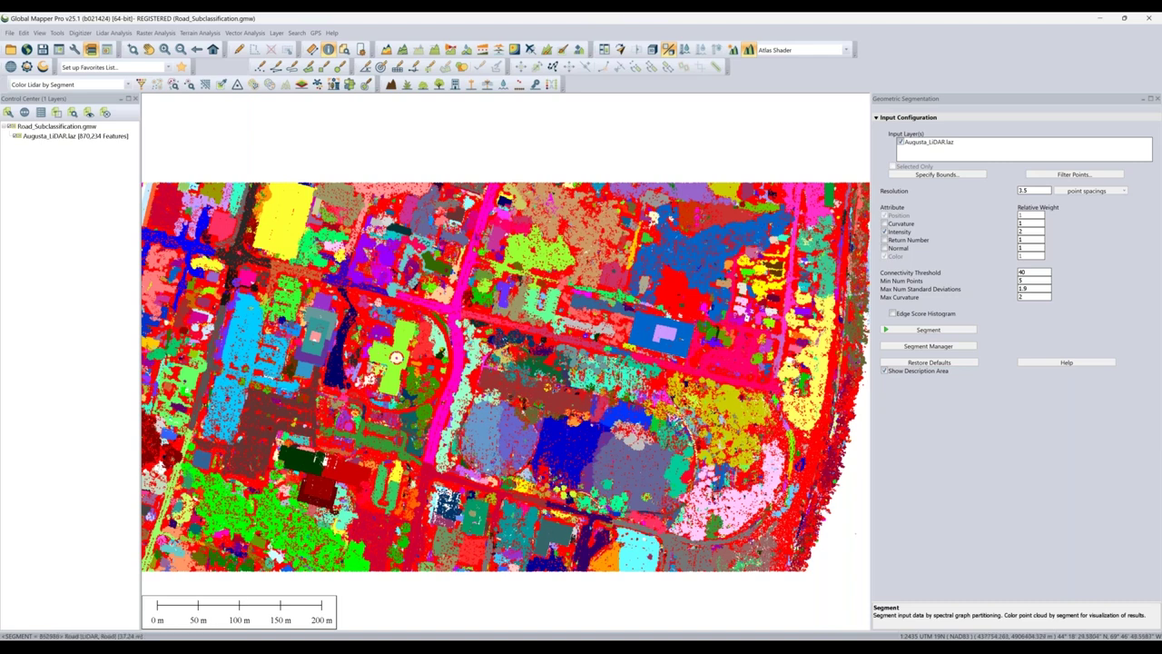
{"action": "left_click", "coordinate": [366, 83]}
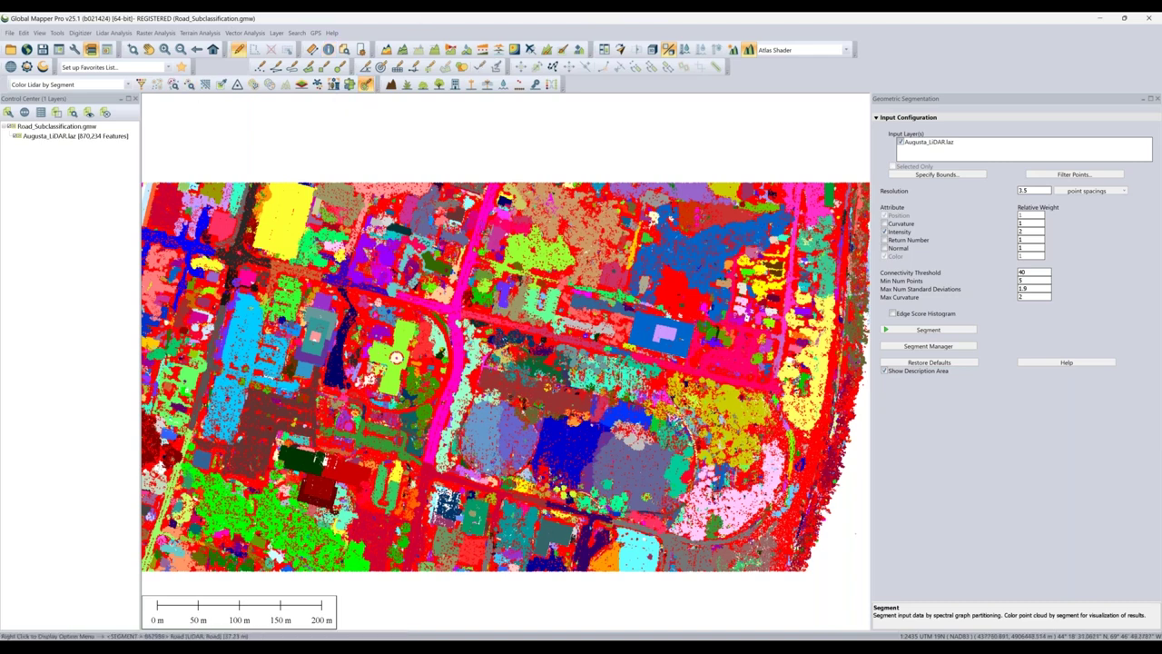
{"action": "left_click", "coordinate": [484, 230]}
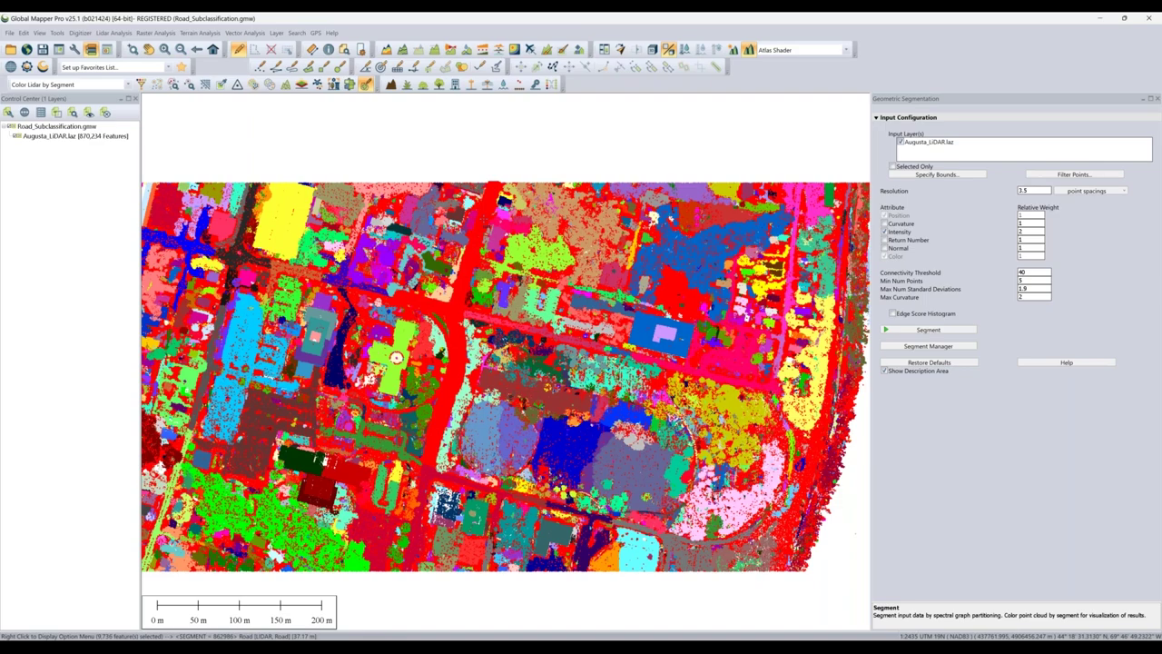
{"action": "scroll", "coordinate": [223, 347], "scroll_direction": "up", "scroll_amount": 3}
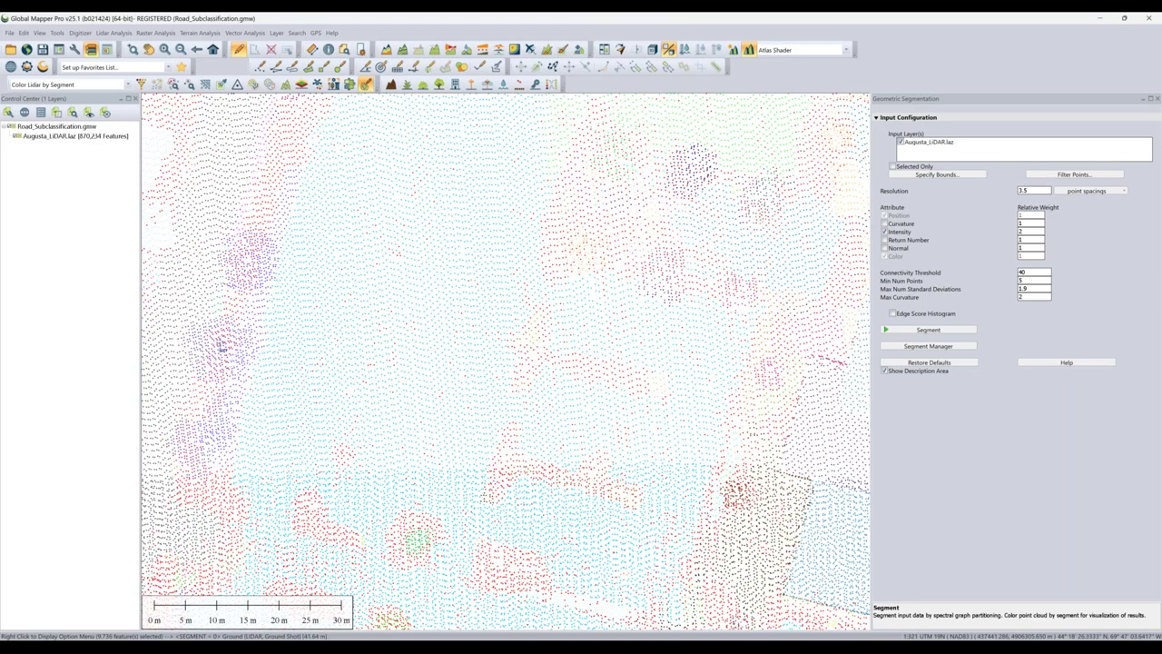
{"action": "scroll", "coordinate": [222, 348], "scroll_direction": "down", "scroll_amount": 2}
{"action": "left_click", "coordinate": [211, 354]}
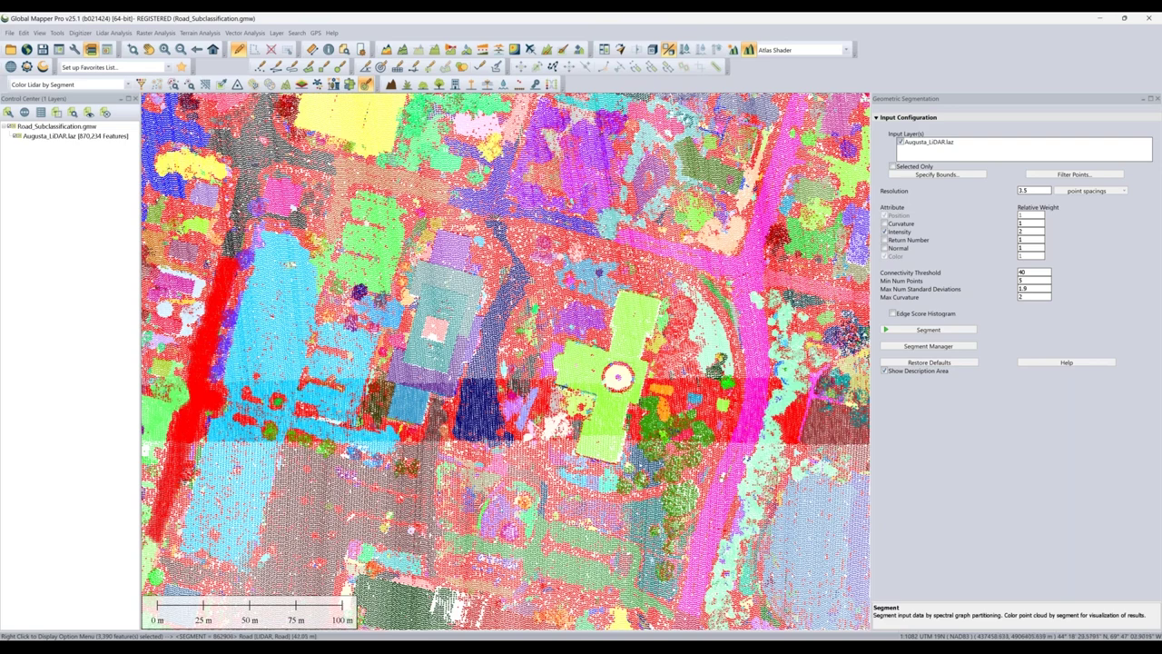
{"action": "left_click", "coordinate": [251, 161]}
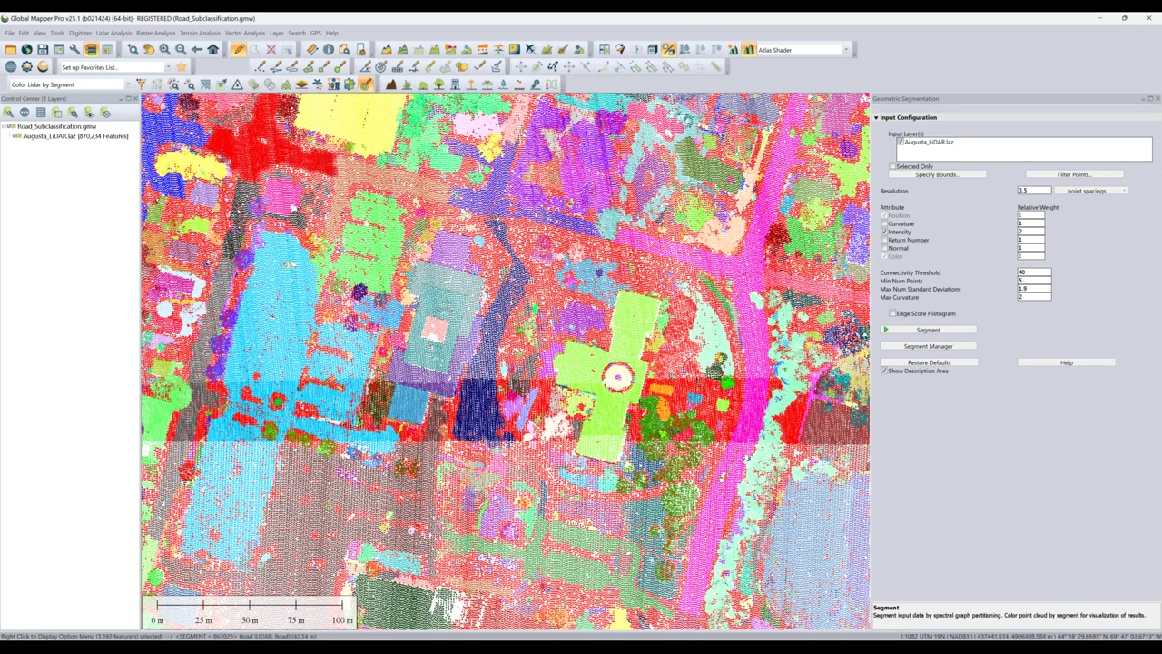
{"action": "scroll", "coordinate": [247, 238], "scroll_direction": "down", "scroll_amount": 2}
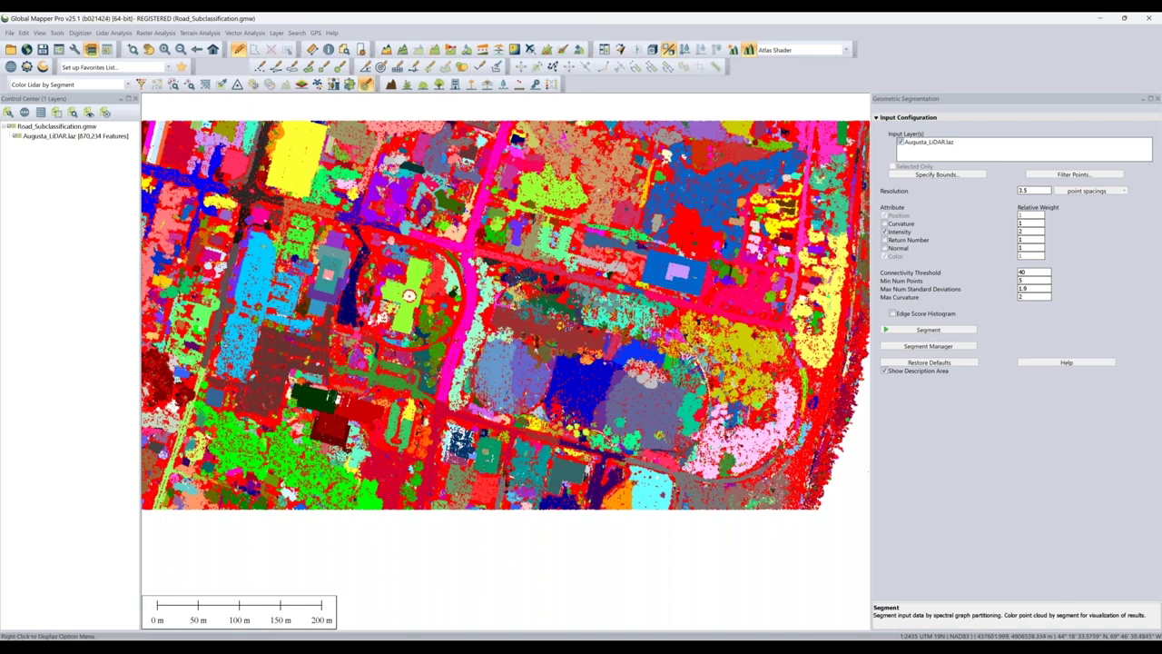
- Enable Custom Feature Models (Beta) in Automatic Point Cloud Analysis and move the Training Samples window off the map
{"action": "left_click", "coordinate": [334, 84]}
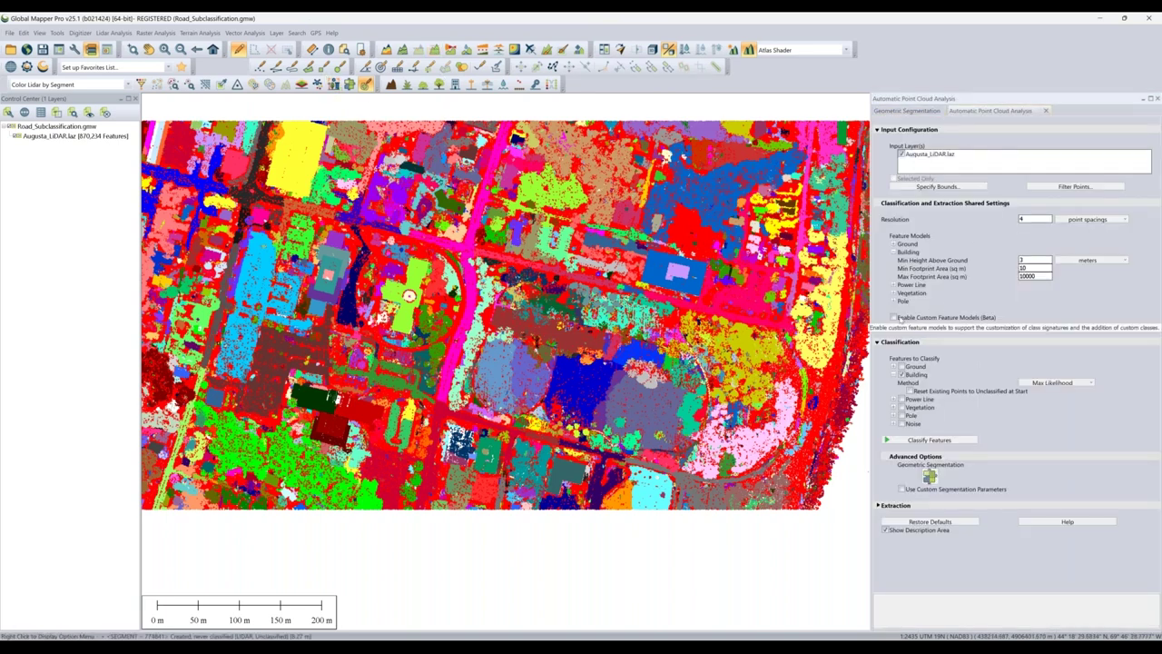
{"action": "left_click", "coordinate": [893, 317]}
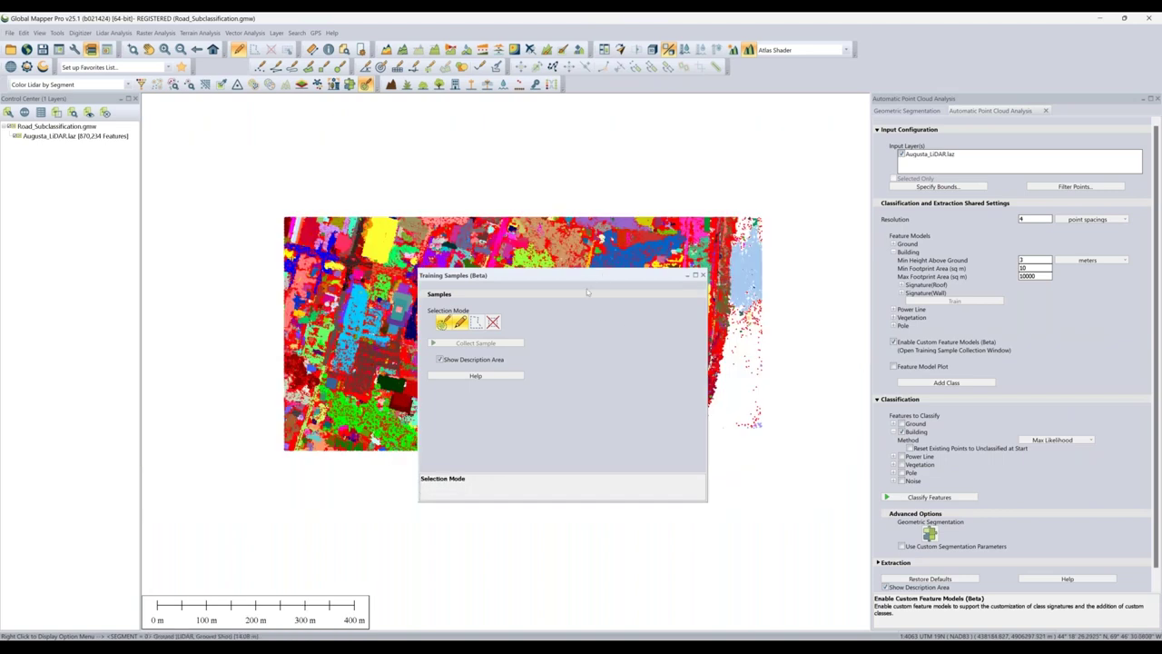
{"action": "left_click_drag", "start_coordinate": [586, 289], "coordinate": [503, 339]}
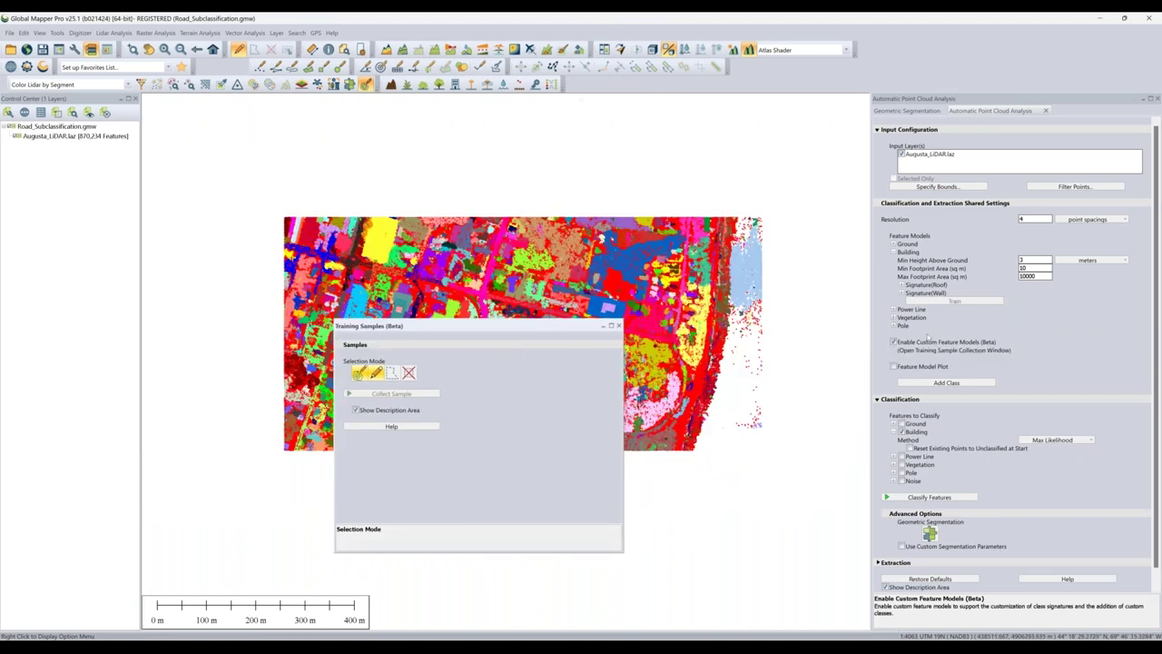
{"action": "left_click_drag", "start_coordinate": [511, 330], "coordinate": [951, 257]}
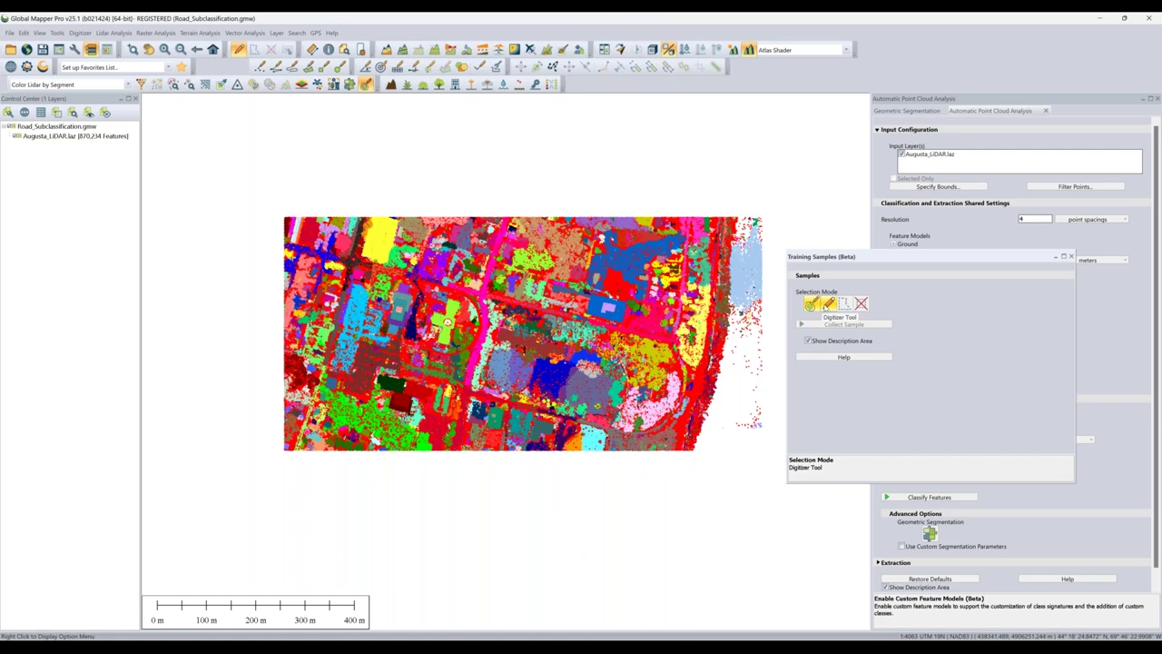
- Segment-select the vertical road segment and collect it as training Sample 1
{"action": "left_click", "coordinate": [810, 304]}
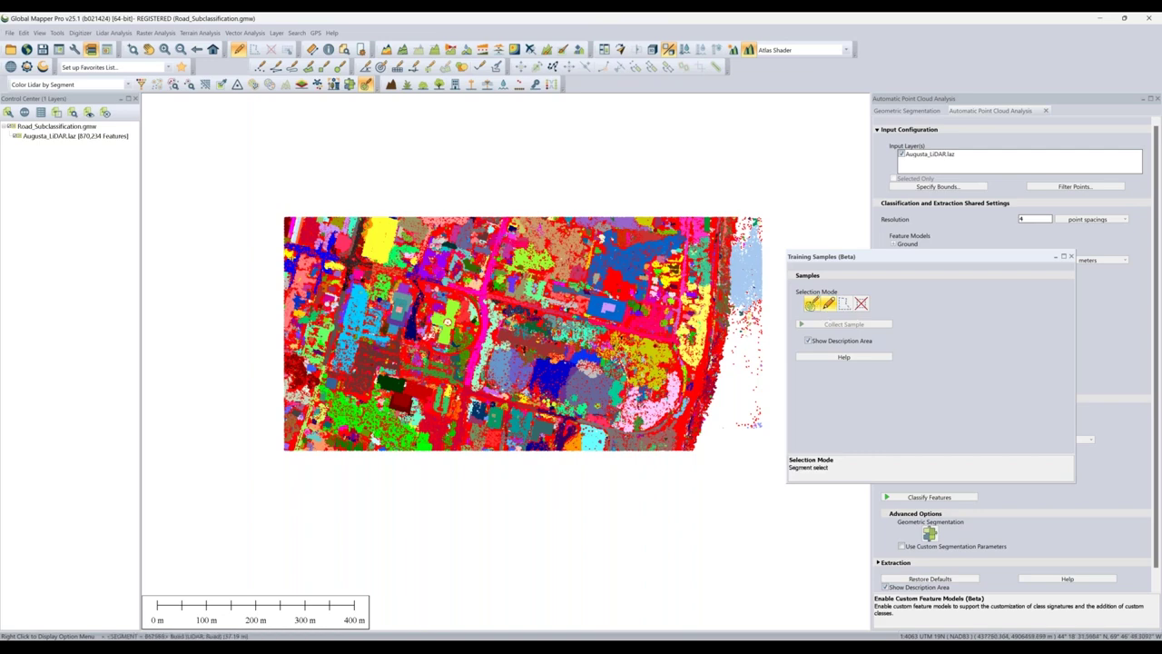
{"action": "left_click", "coordinate": [480, 299]}
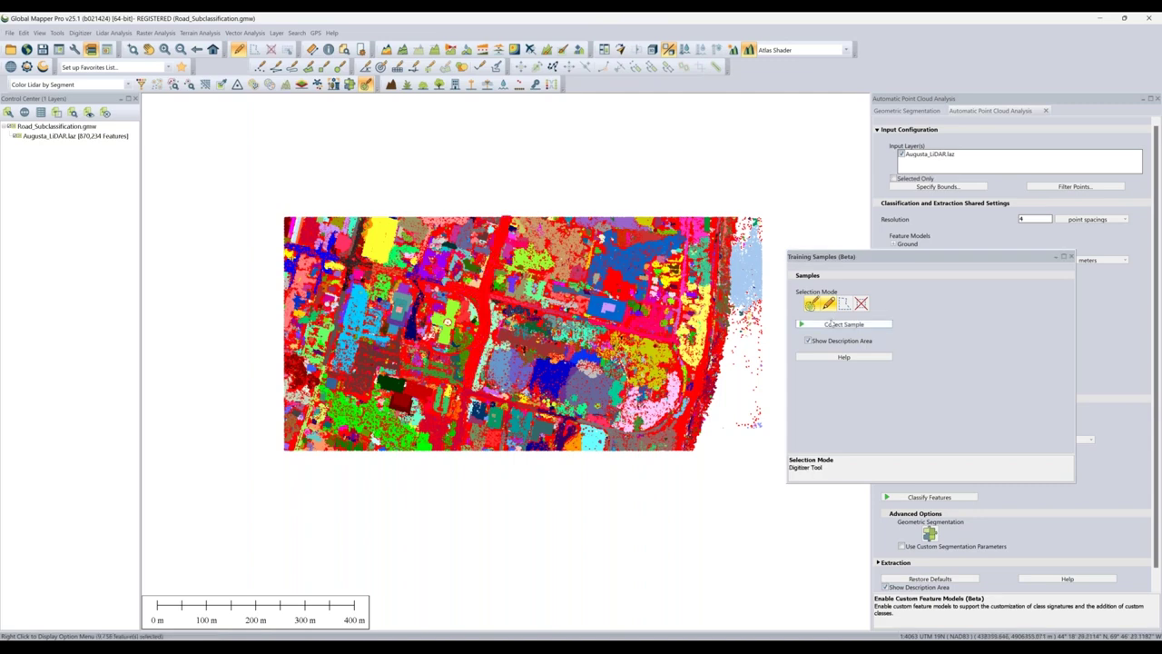
{"action": "left_click", "coordinate": [840, 324]}
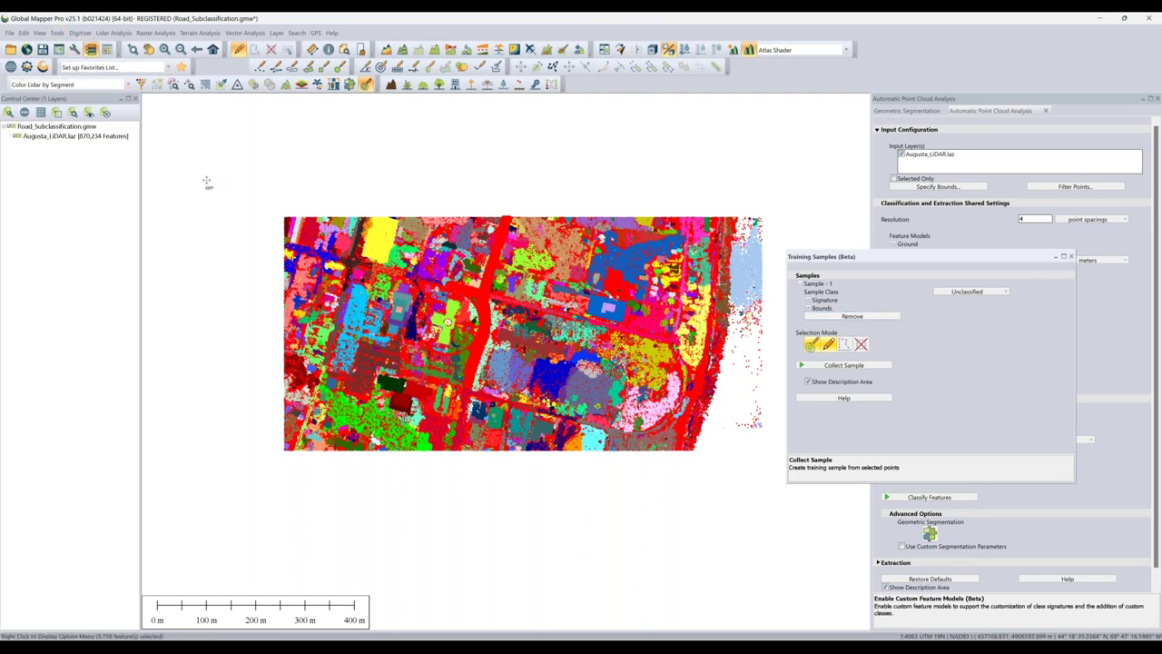
- Clear the selection, switch to Color Lidar by Classification, and zoom in on the roads
{"action": "left_click", "coordinate": [374, 187]}
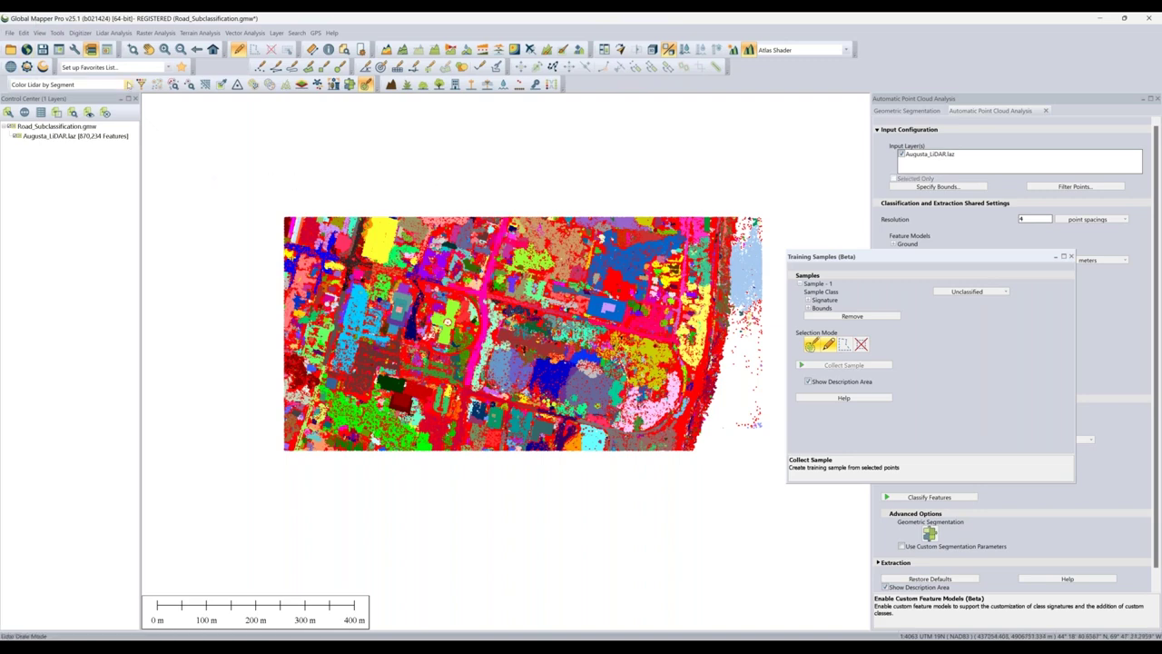
{"action": "left_click", "coordinate": [128, 84]}
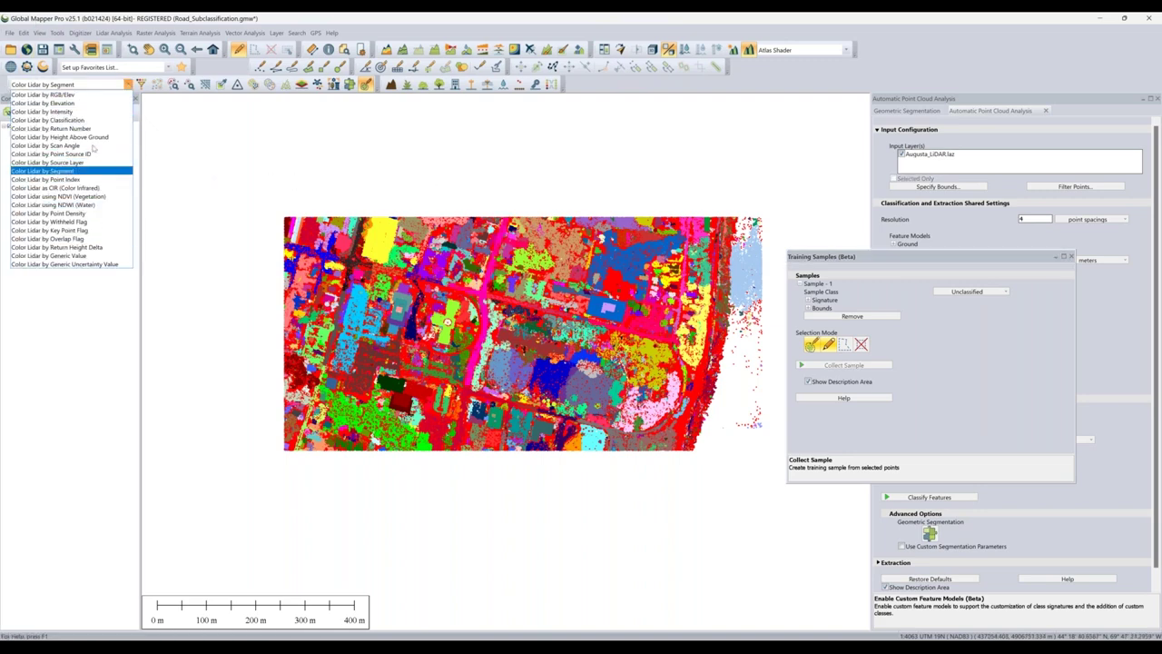
{"action": "left_click", "coordinate": [47, 120]}
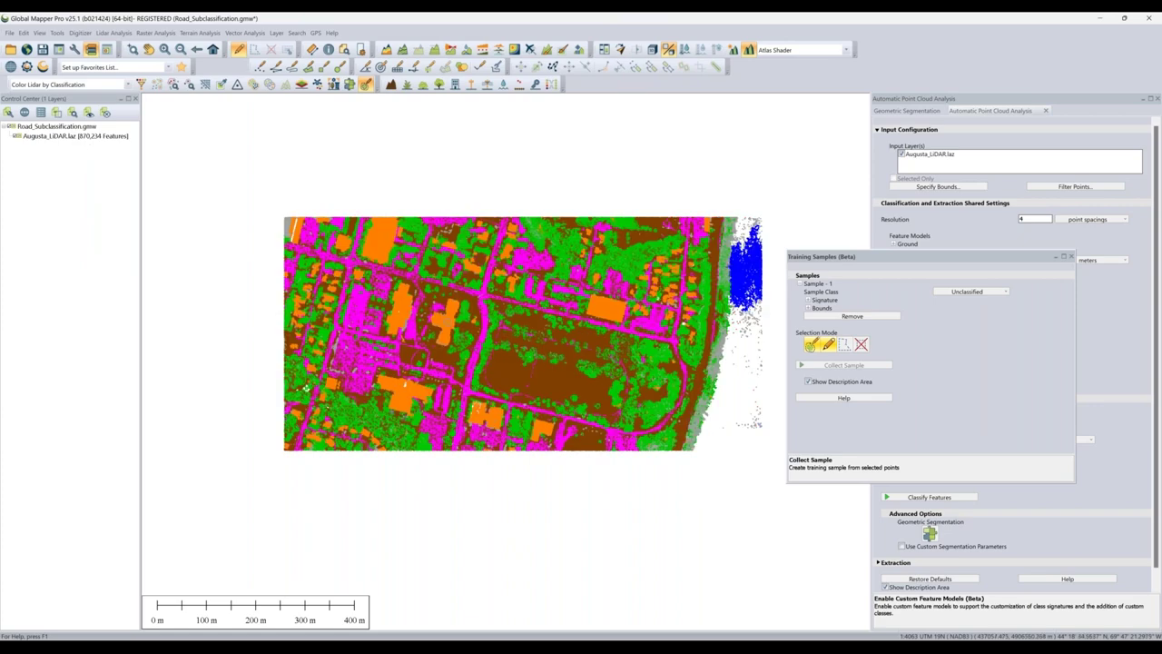
{"action": "scroll", "coordinate": [488, 302], "scroll_direction": "up", "scroll_amount": 3}
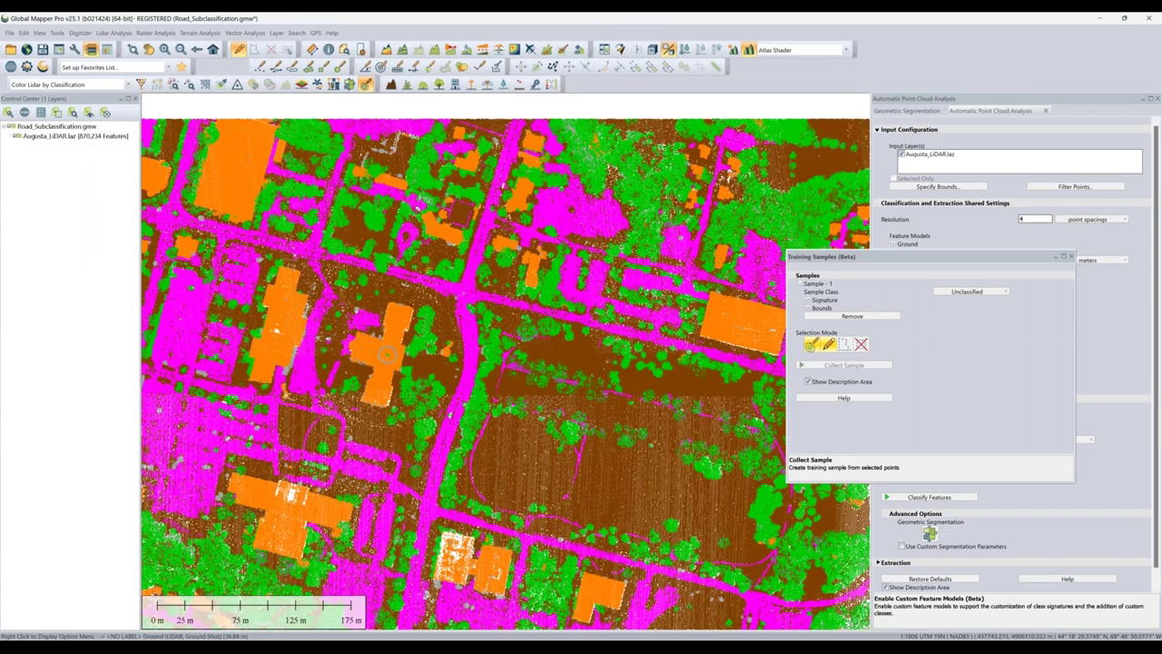